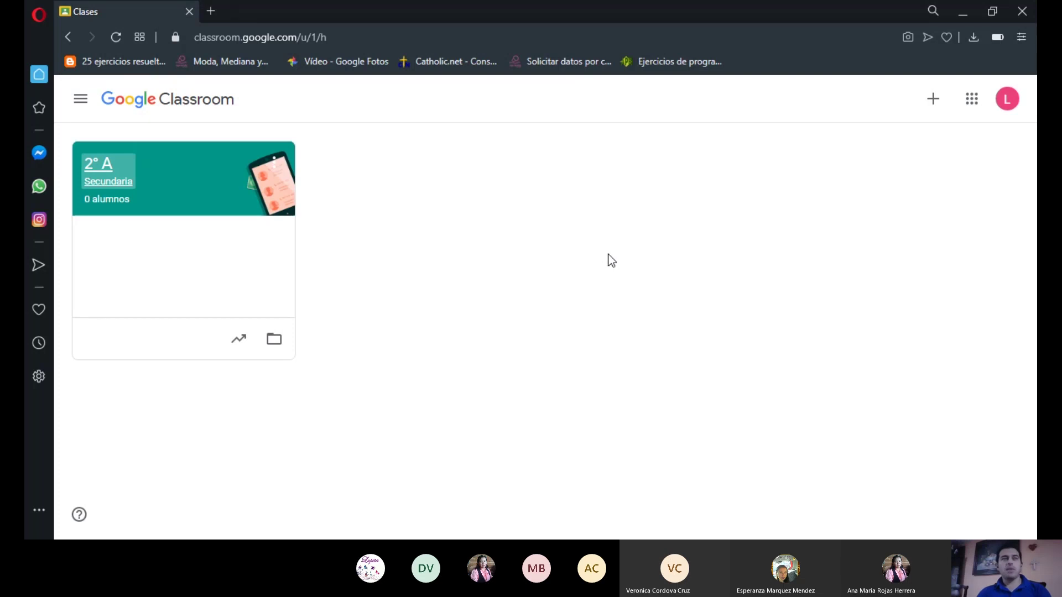
click(680, 202)
key(Tab)
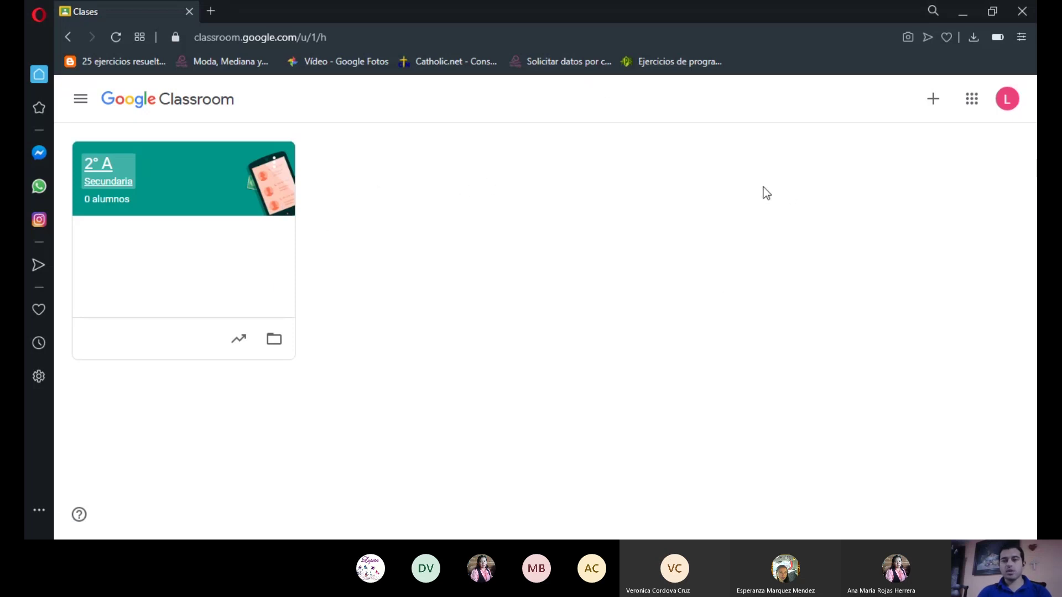
Step: Start creating a new class and enter "2o A" as its name
click(936, 102)
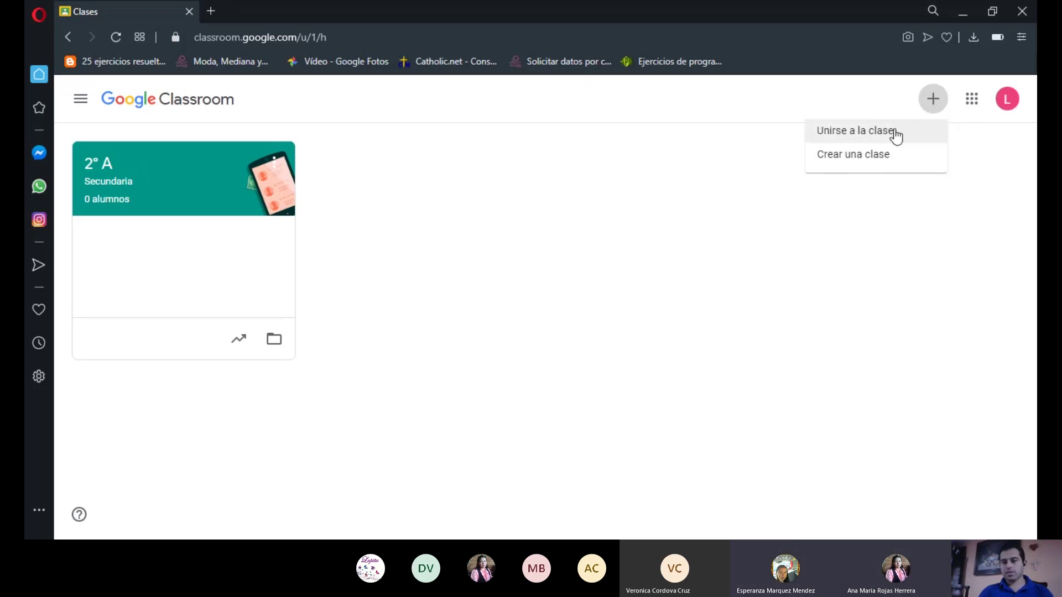
click(936, 102)
click(936, 103)
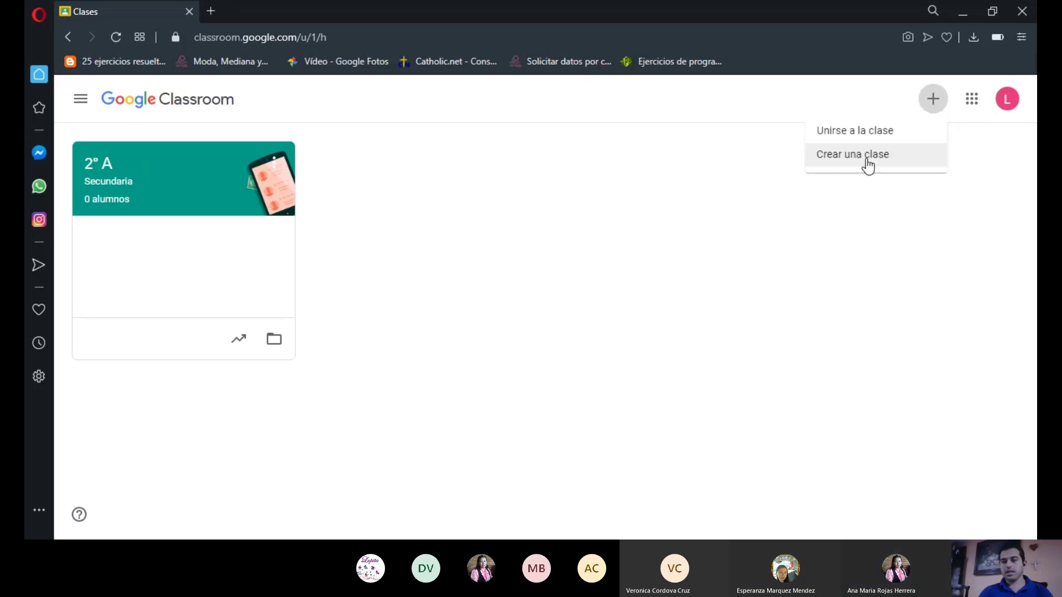
click(868, 166)
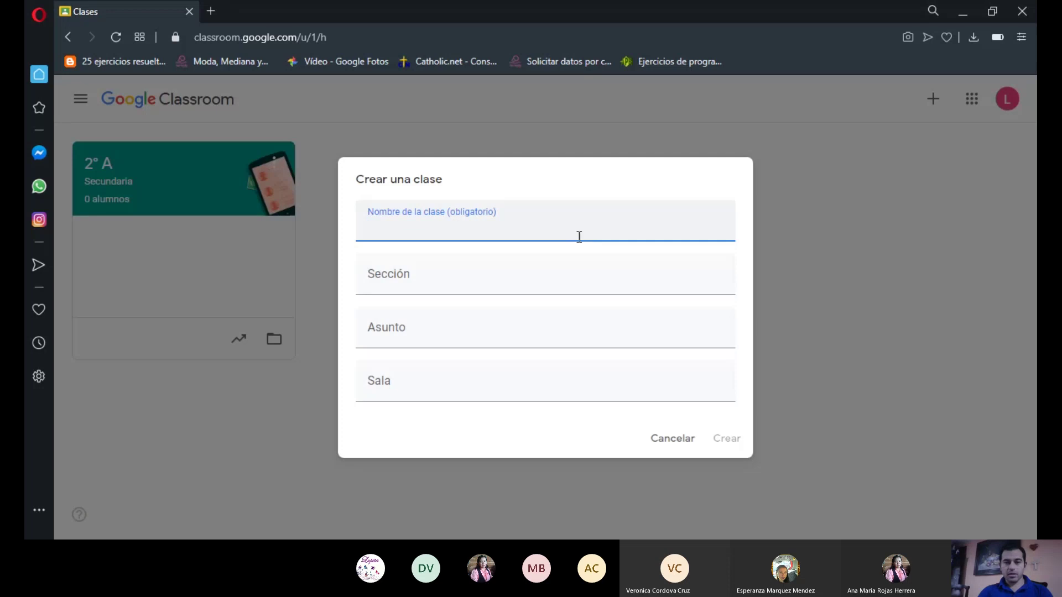
text(2)
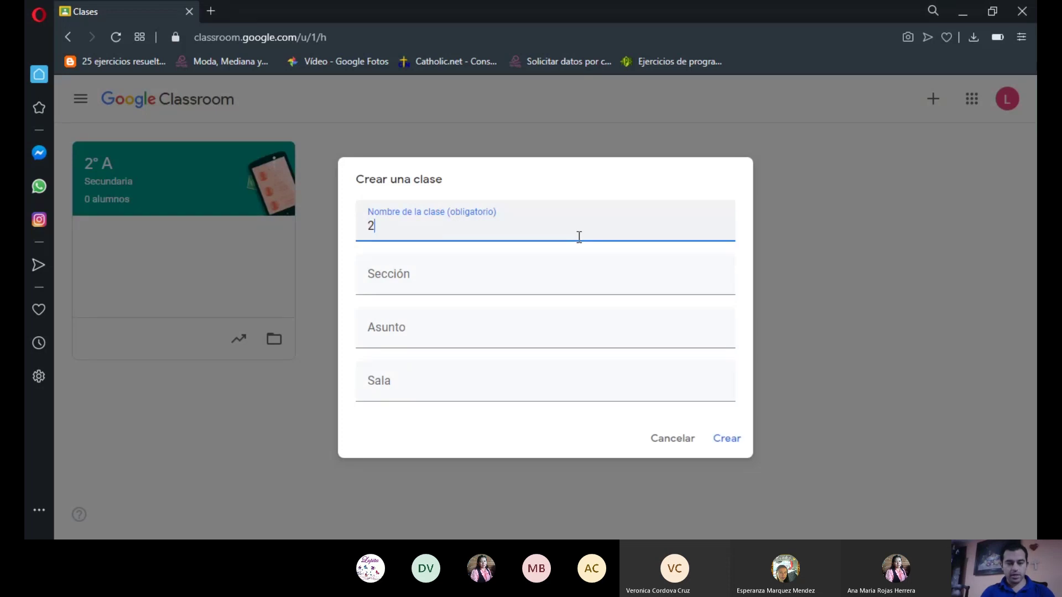
key(BackSpace)
text(3)
key(BackSpace)
text(2a)
key(BackSpace)
text(o)
click(468, 264)
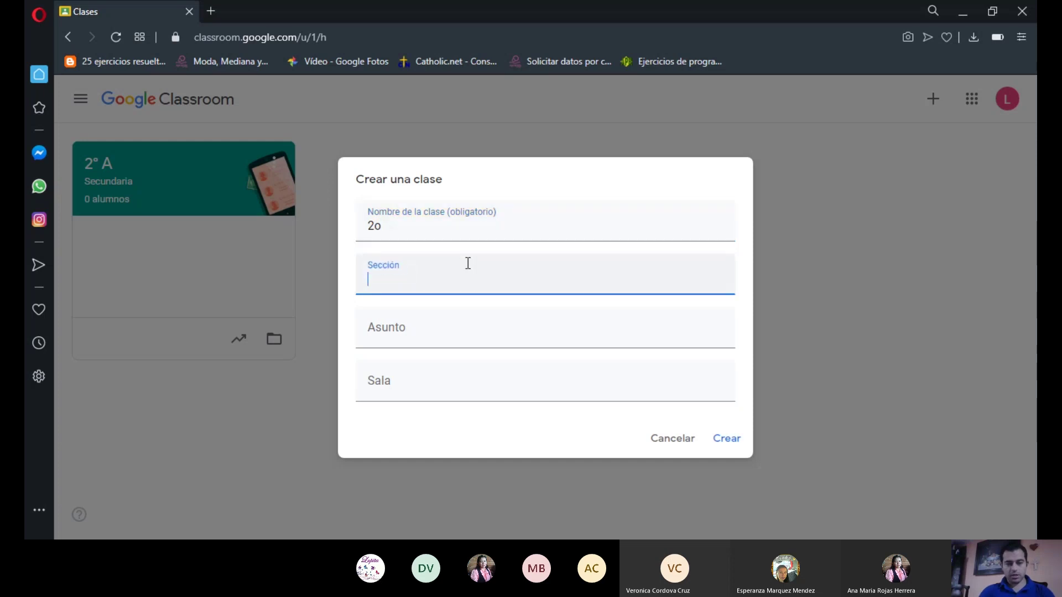
click(447, 232)
text(A)
Step: Enter "Secundaria" as the section of the new class
key(Tab)
text(SEcundai)
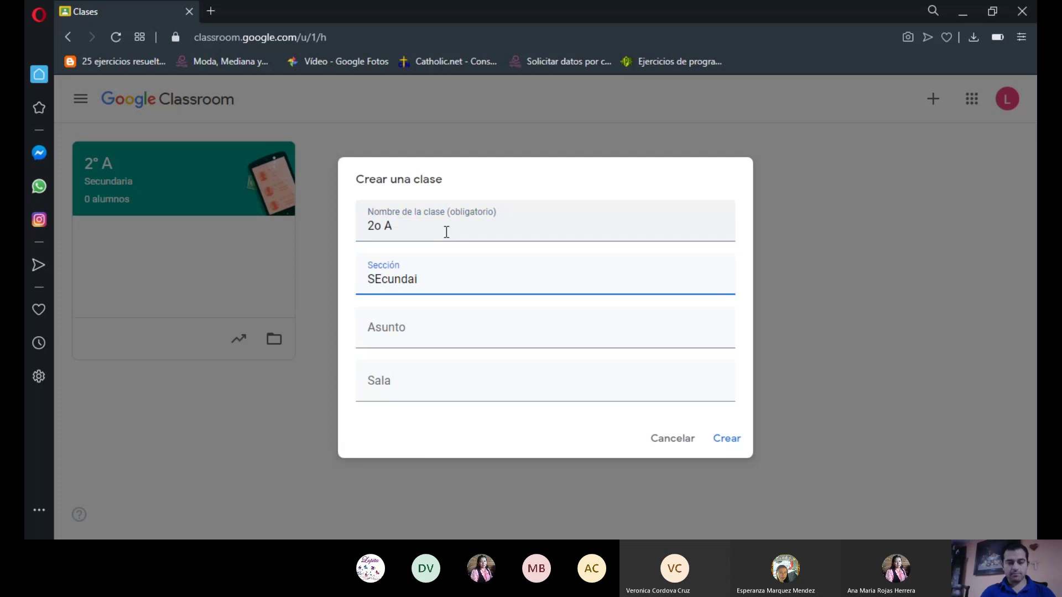
key(BackSpace)
key(BackSpace)
key(BackSpace)
key(BackSpace)
key(BackSpace)
key(BackSpace)
key(BackSpace)
text(ecundai)
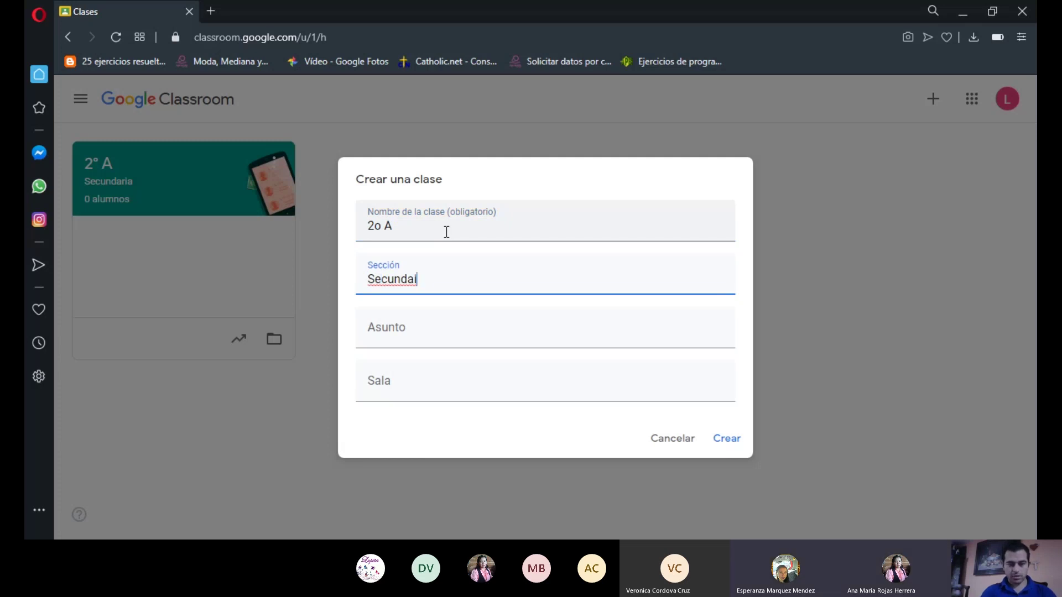
key(BackSpace)
text(ria)
Step: Enter "Informática" as the subject of the new class without taking a suggested subject
key(Tab)
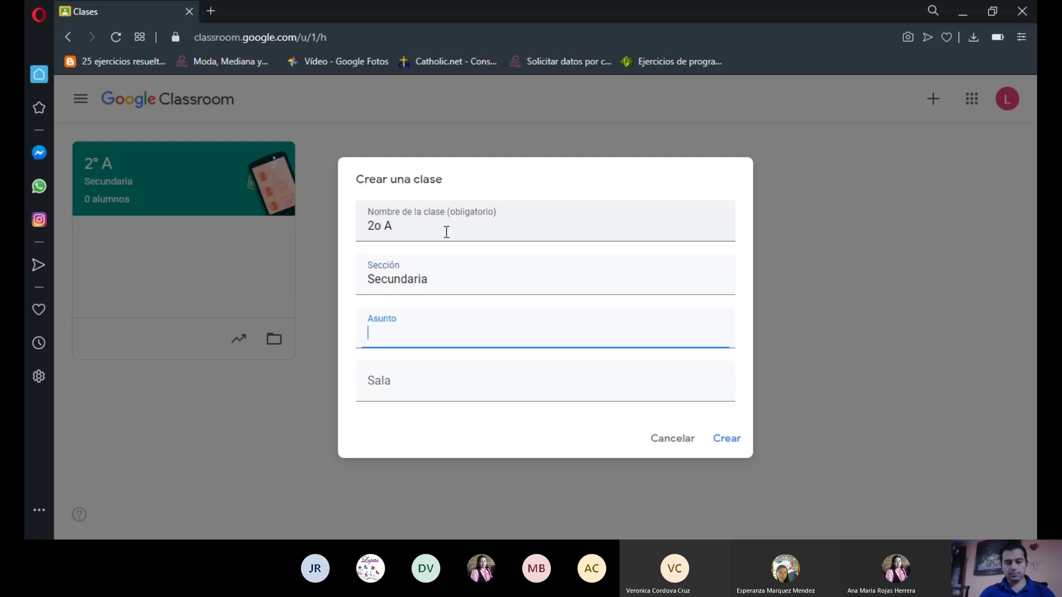
text(Informa)
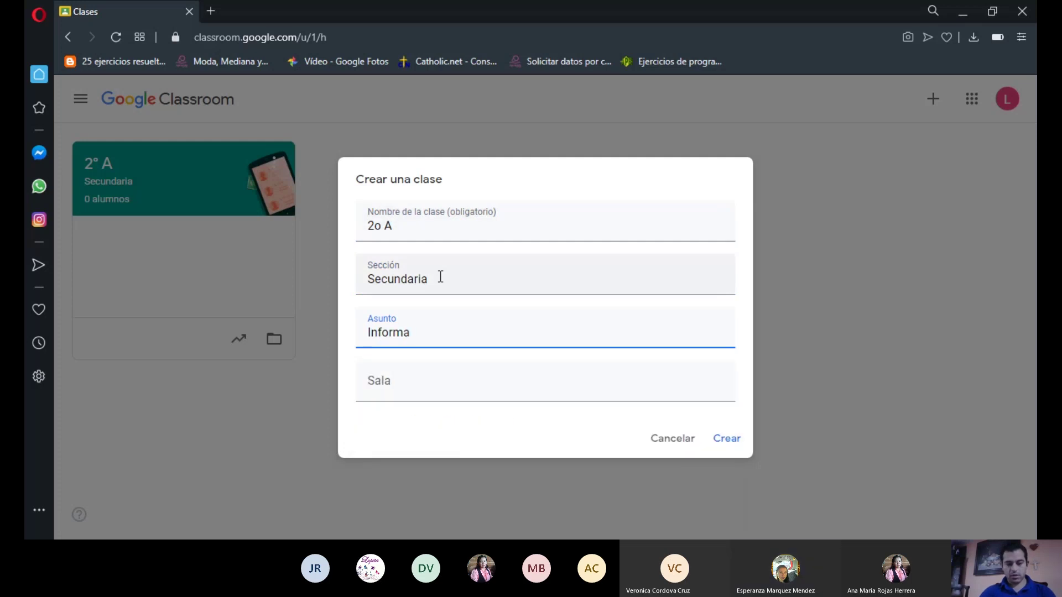
key(BackSpace)
text(ática)
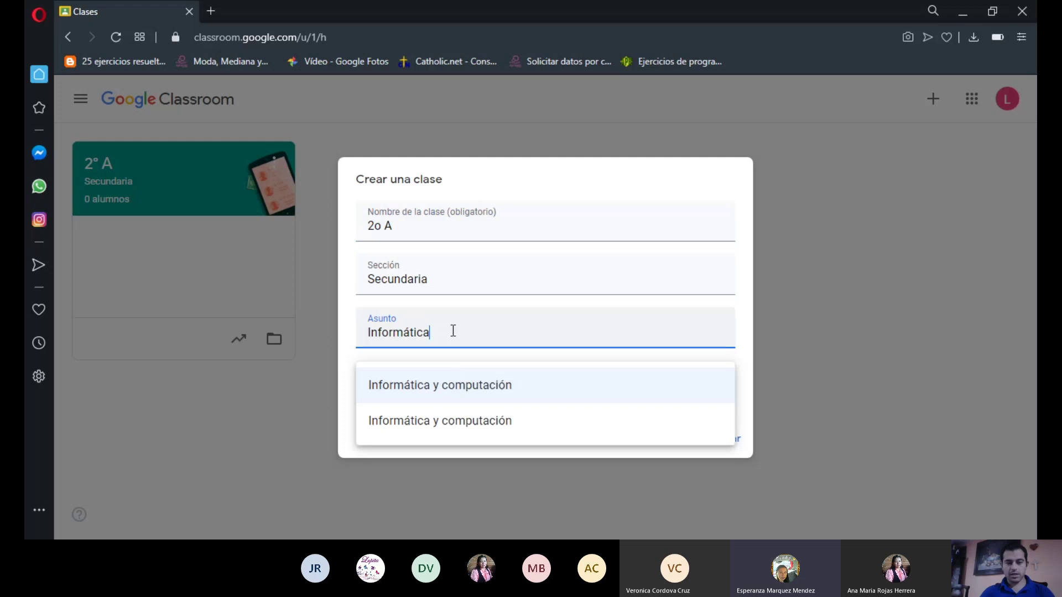
click(723, 280)
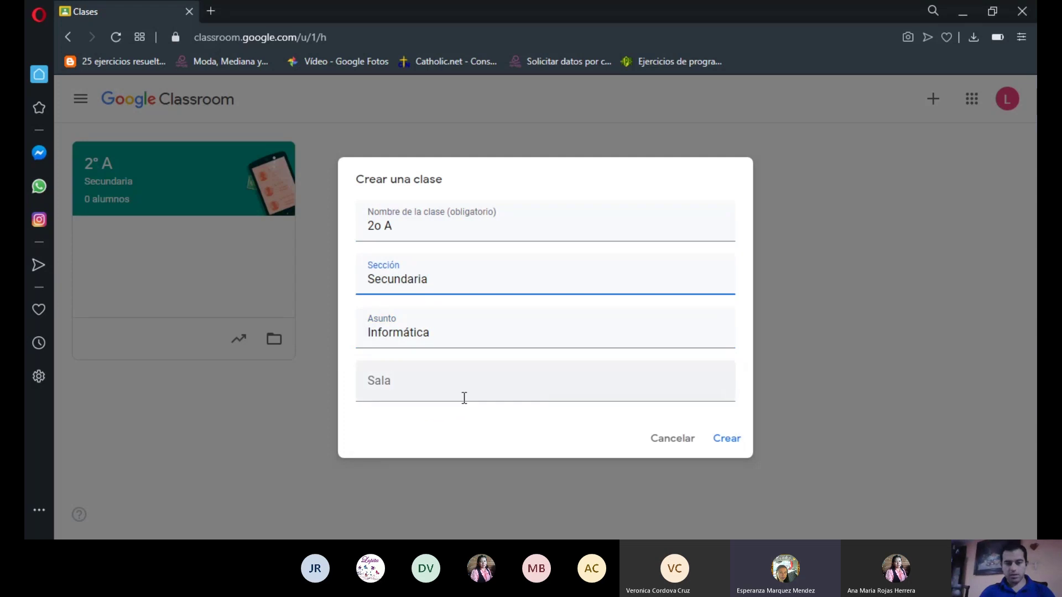
Step: Enter "Laboratorio" as the room and create the class
click(449, 392)
text(Labo)
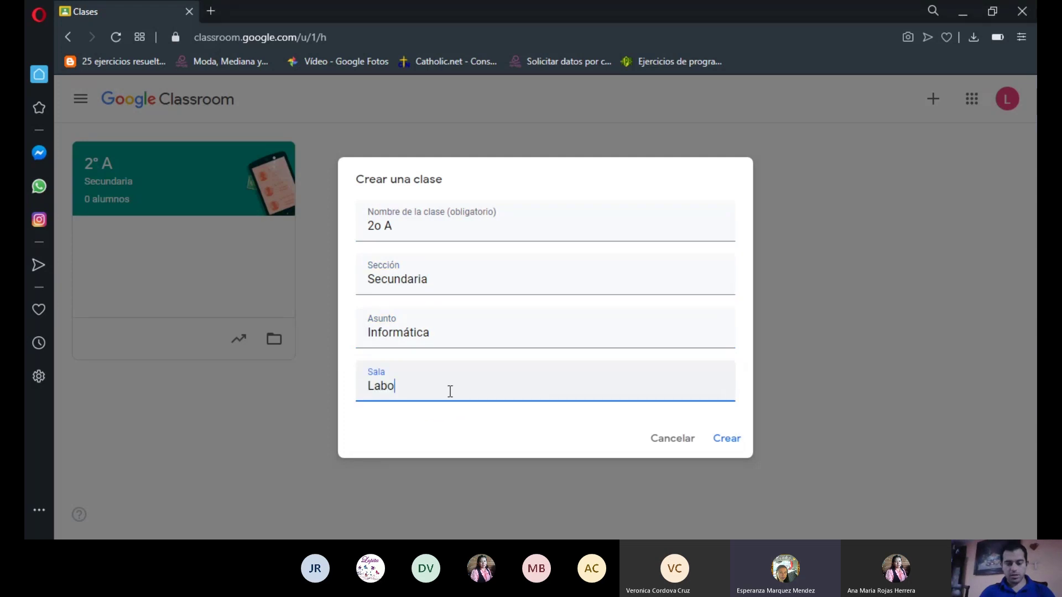
text(ratorio)
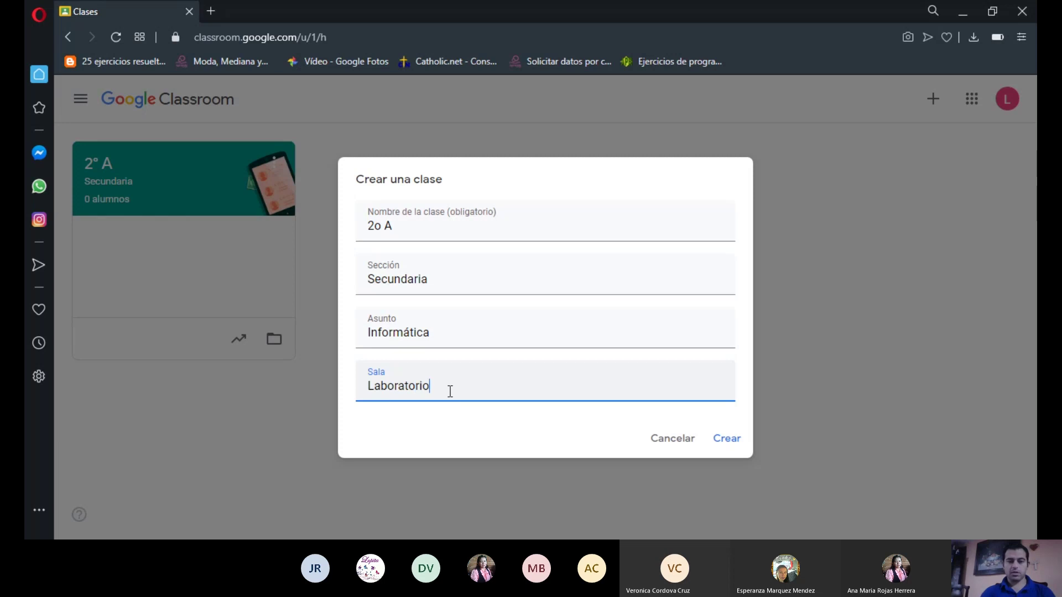
click(725, 438)
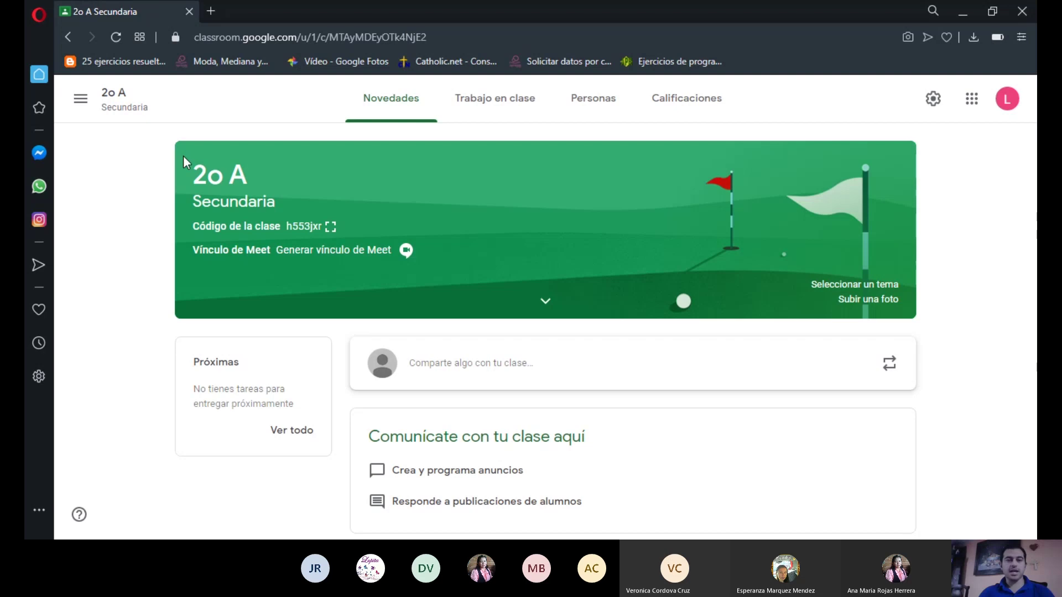
Step: Return to the overview of all classes and open the new 2o A class from there
click(81, 99)
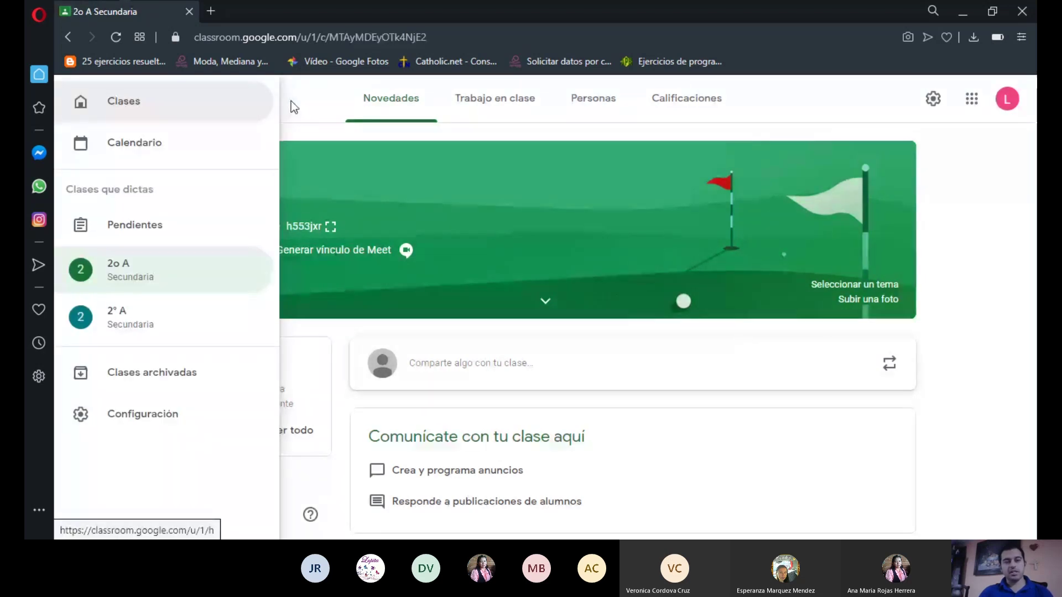
click(311, 115)
click(82, 100)
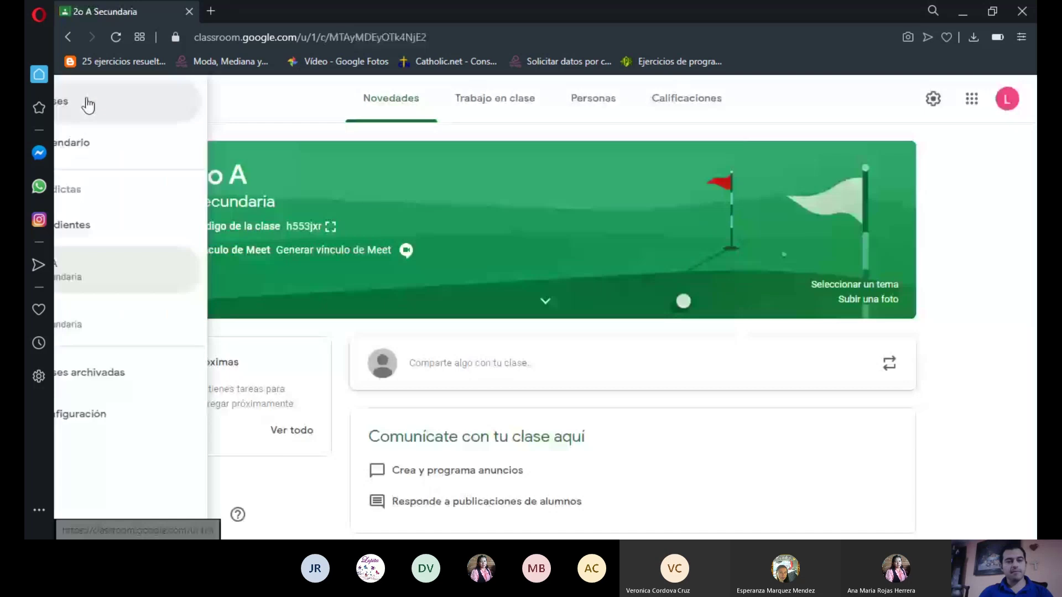
click(131, 104)
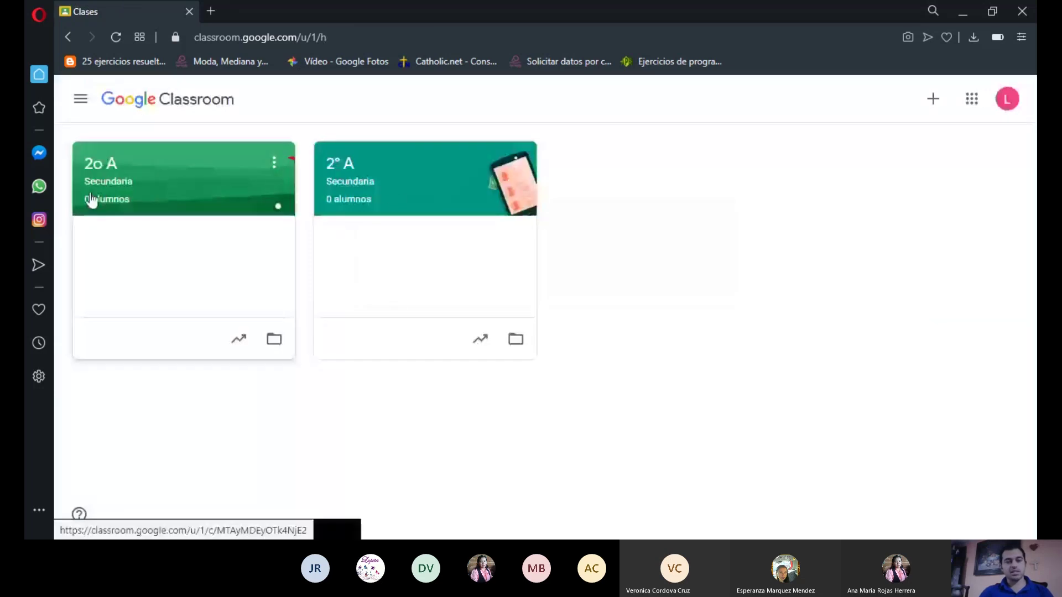
click(176, 188)
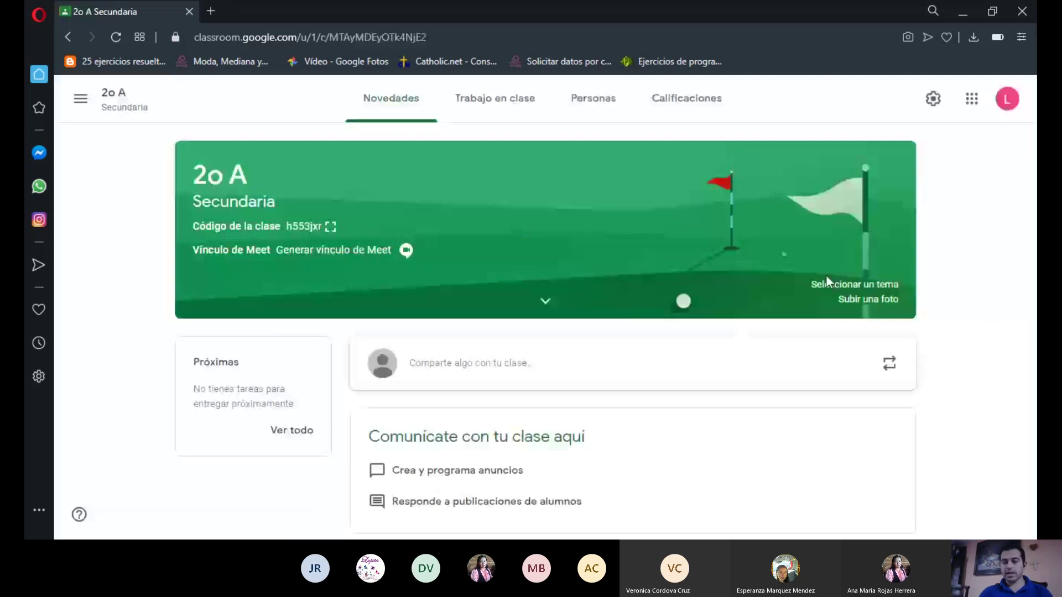
Step: Change the class theme to the General gallery image with the laptop, tablet and phone on a grey background
click(862, 287)
scroll(503, 254, down, 5)
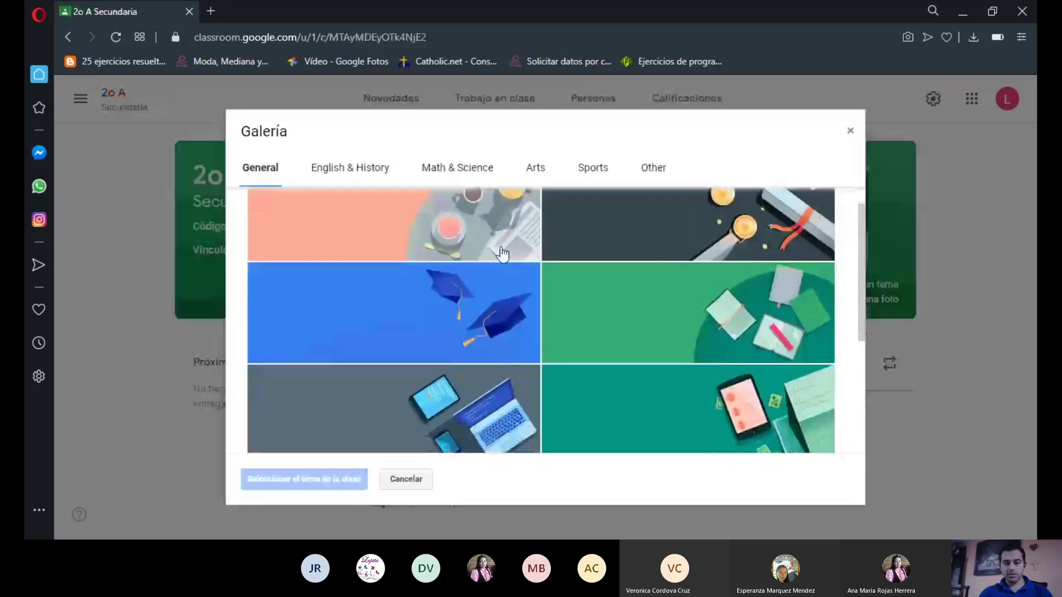
scroll(504, 254, down, 1)
scroll(504, 255, up, 4)
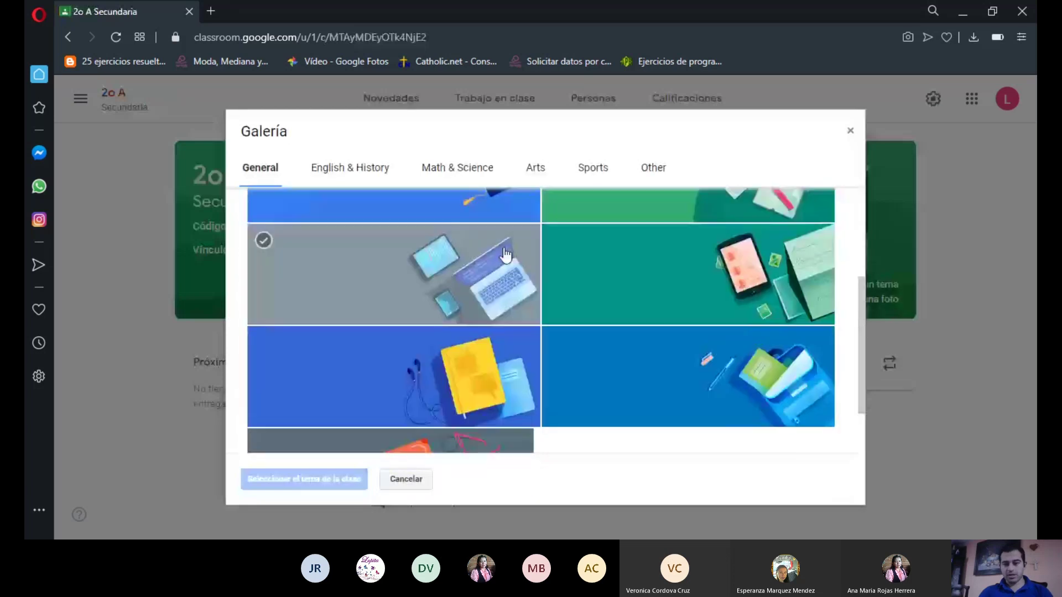
scroll(505, 315, down, 1)
click(488, 328)
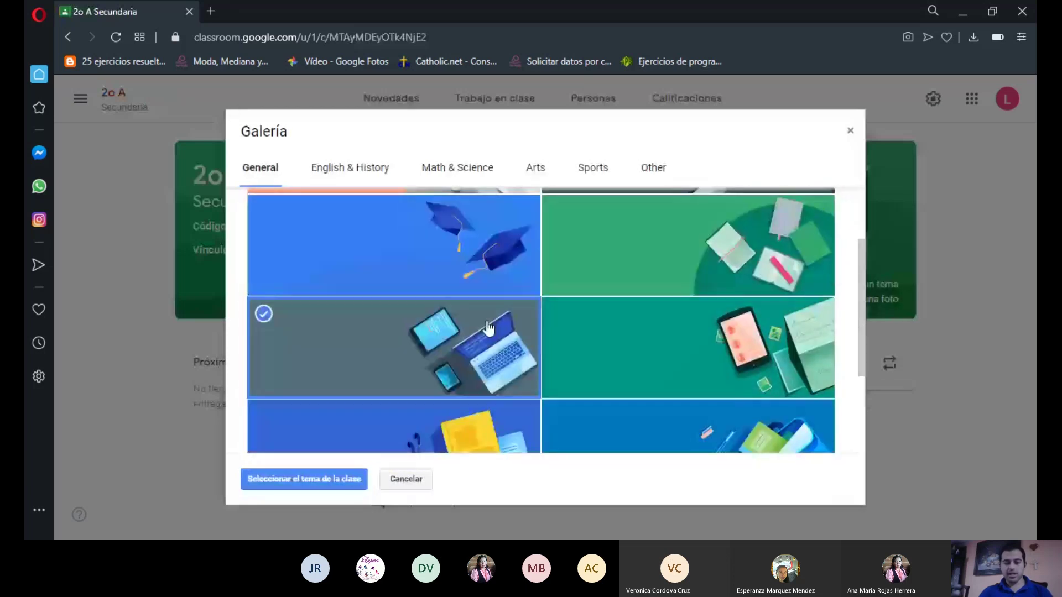
click(363, 485)
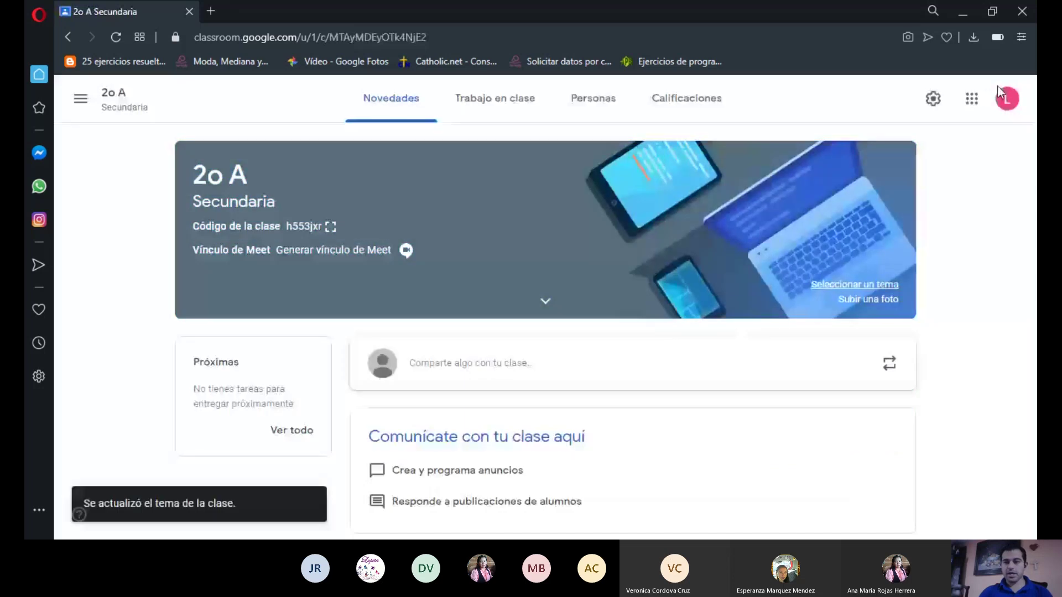
Step: Open the settings of the 2o A class and review the class details down to the General section
click(934, 104)
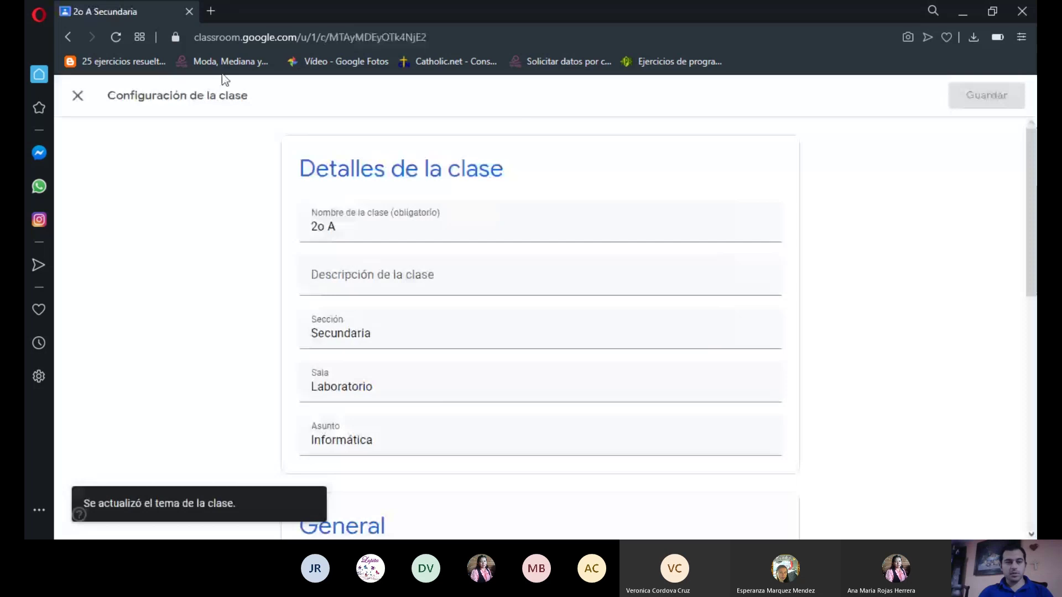
click(84, 98)
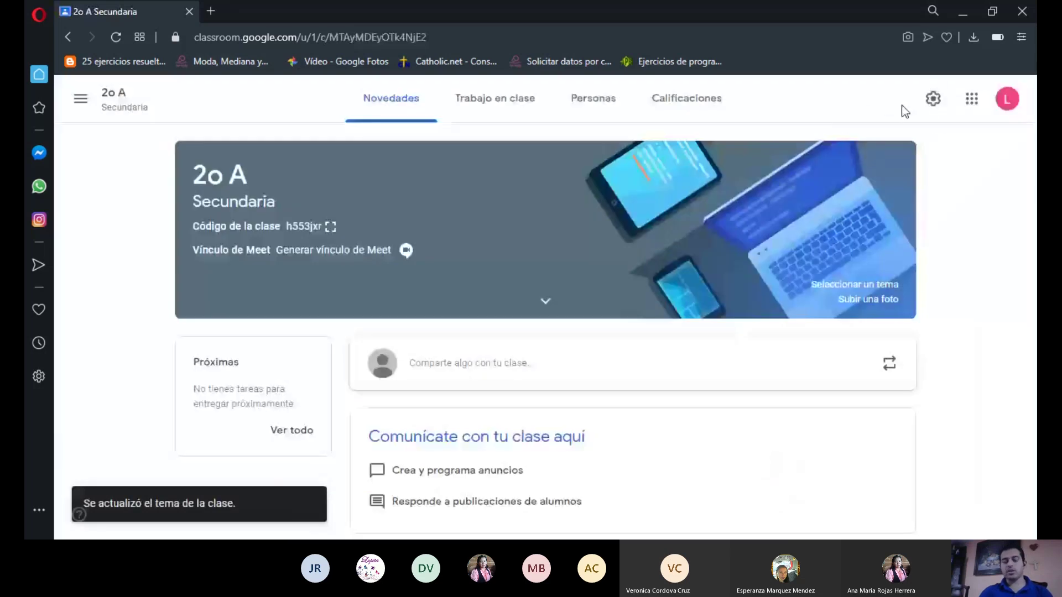
click(935, 101)
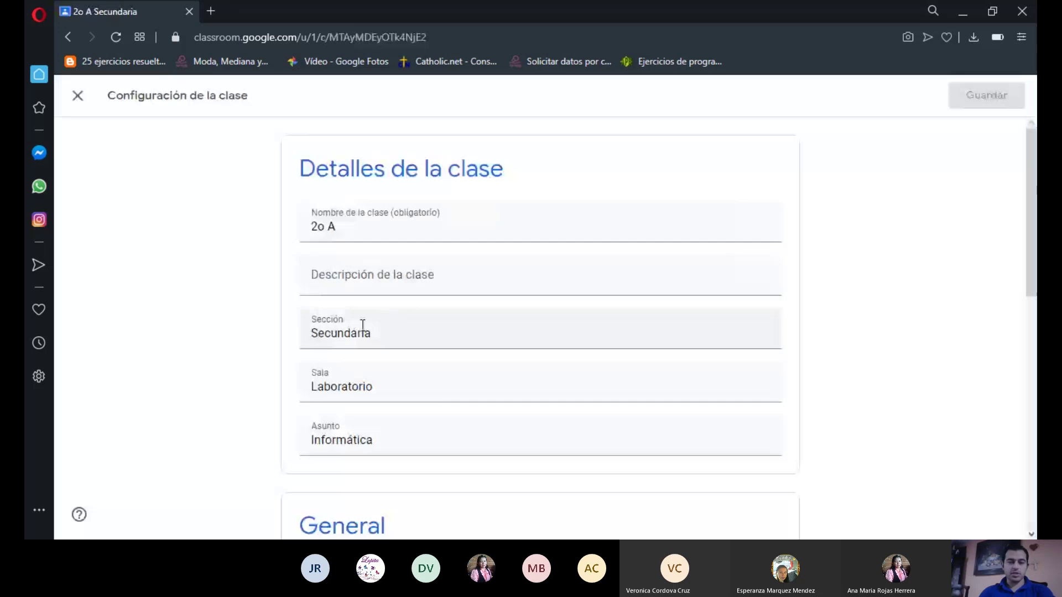
scroll(434, 375, down, 3)
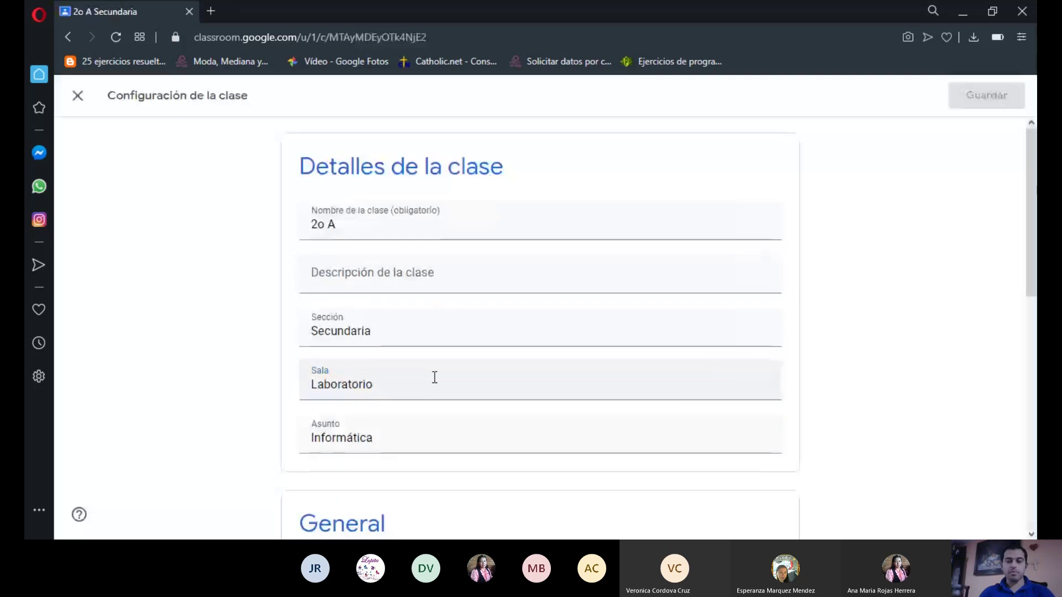
scroll(435, 377, down, 4)
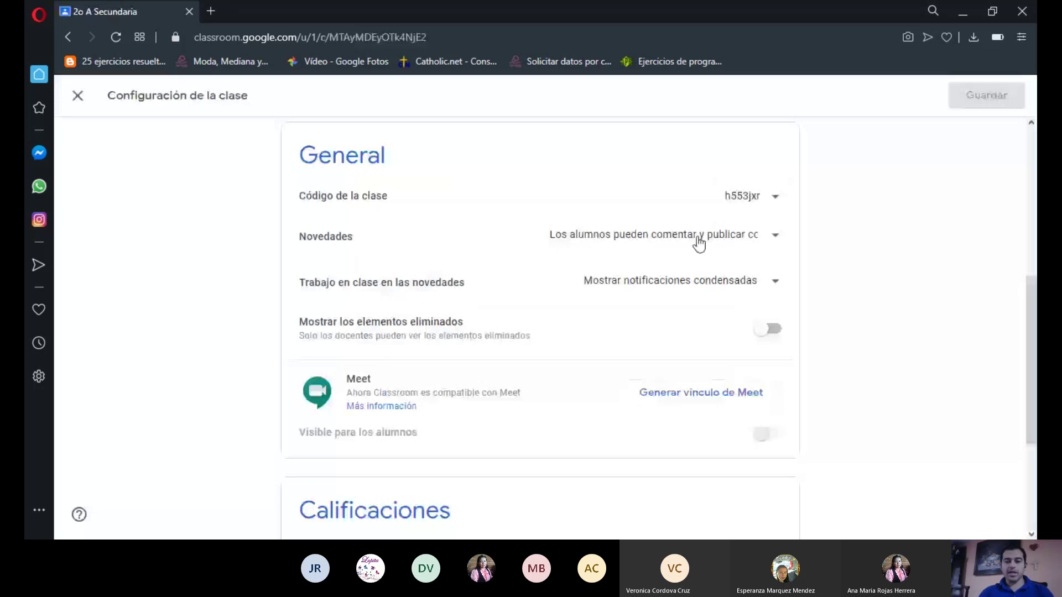
Step: Examine the available options for Novedades and for Trabajo en clase en las novedades without changing either setting
click(776, 242)
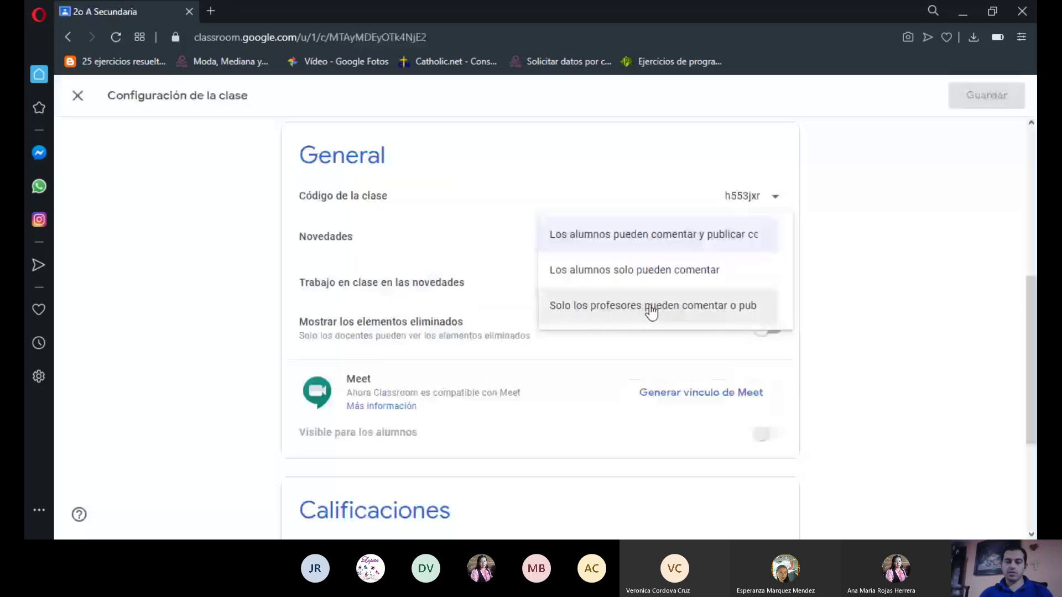
click(837, 270)
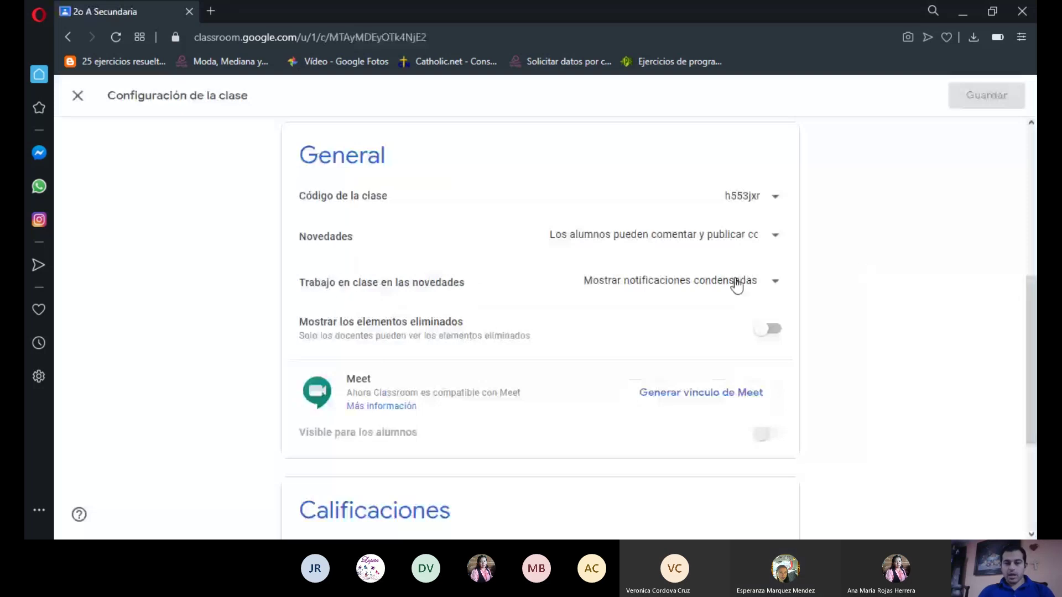
click(772, 281)
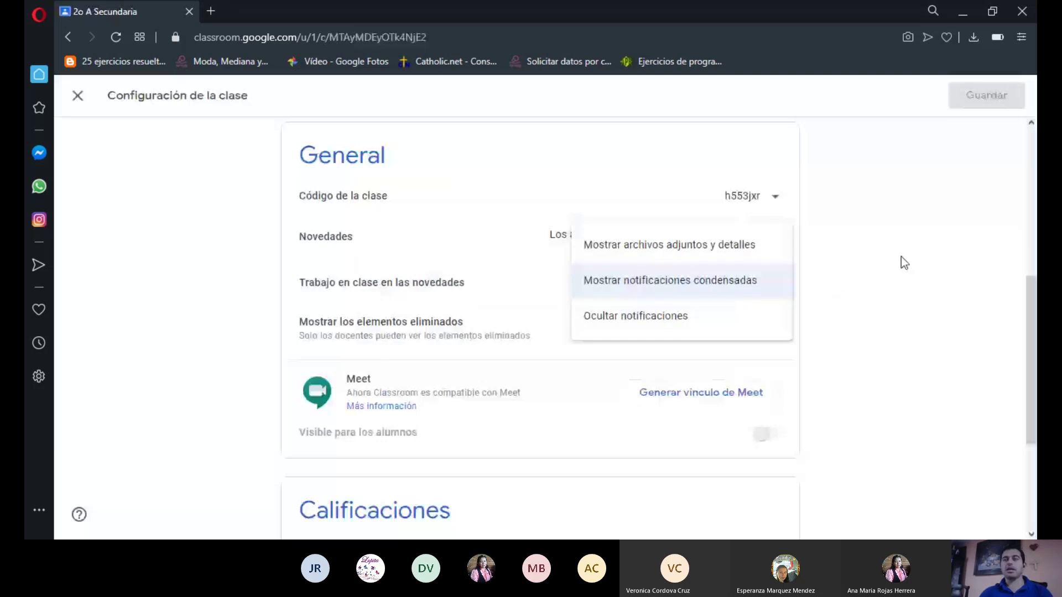
click(841, 267)
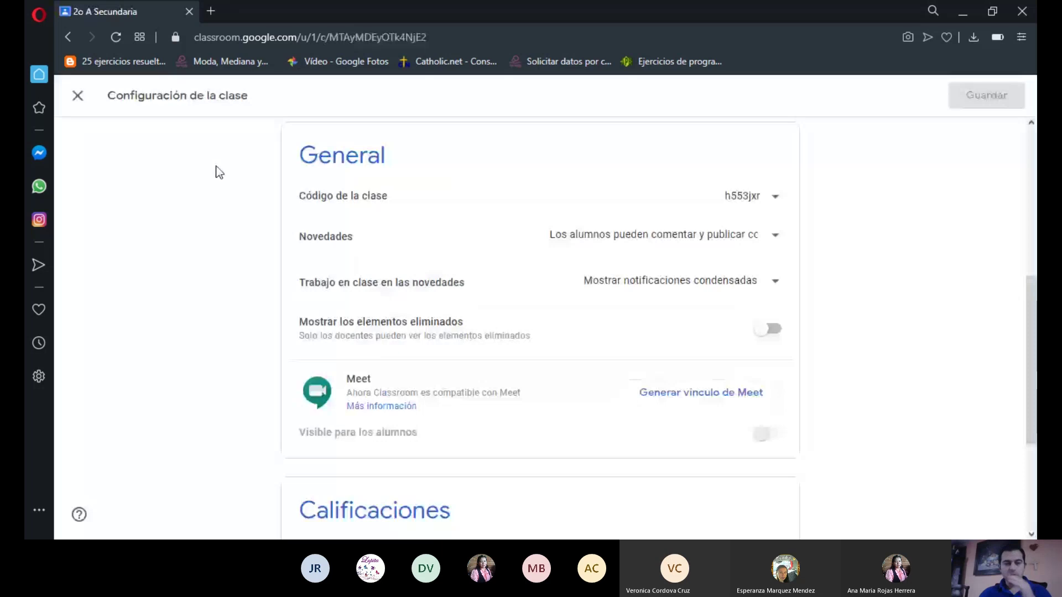
Step: Review the Calificaciones section of the class settings and return to the class details
scroll(376, 371, down, 4)
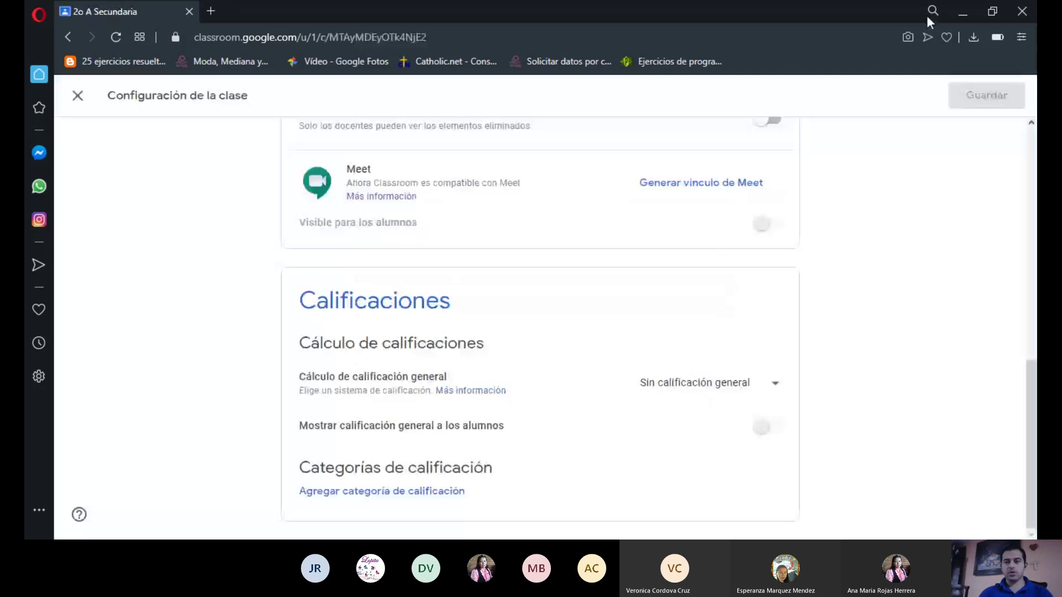
scroll(804, 248, up, 2)
scroll(805, 244, up, 8)
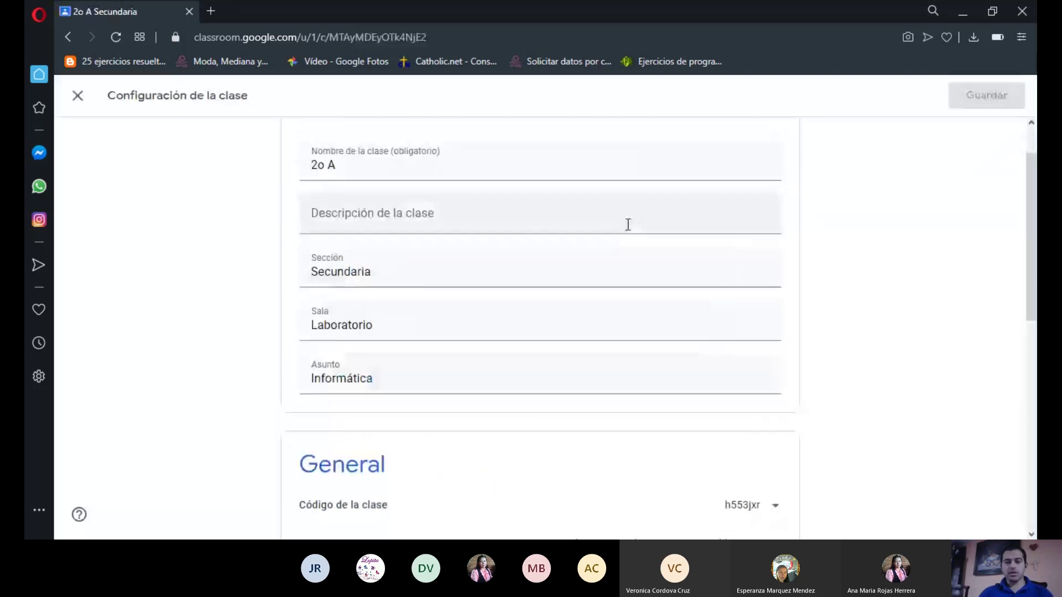
scroll(625, 228, down, 3)
scroll(624, 231, up, 4)
scroll(888, 159, down, 2)
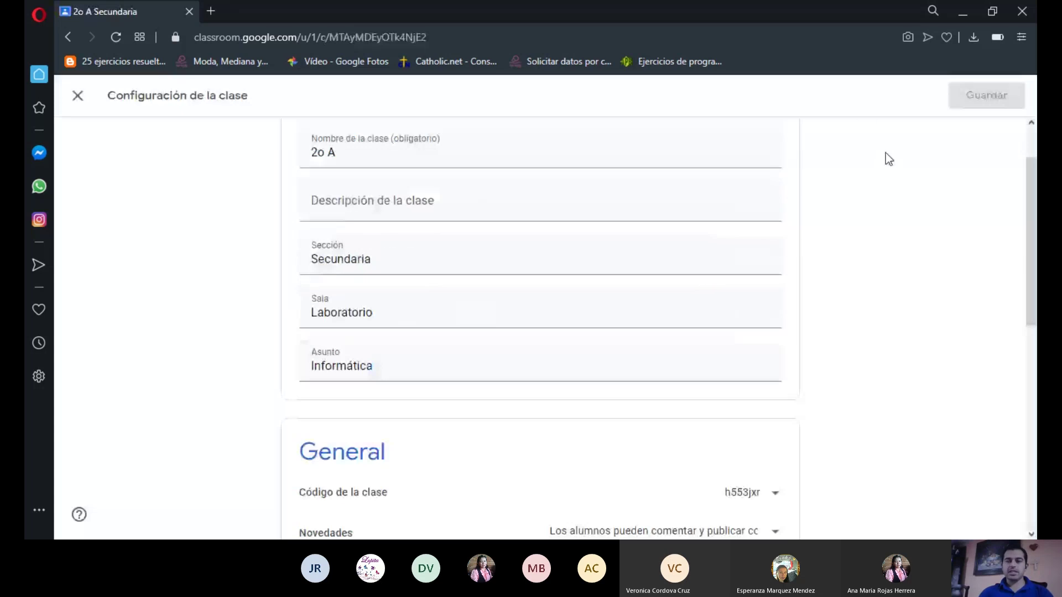
Step: Review the name and description fields in the class details and close the class settings without making changes
scroll(885, 149, up, 2)
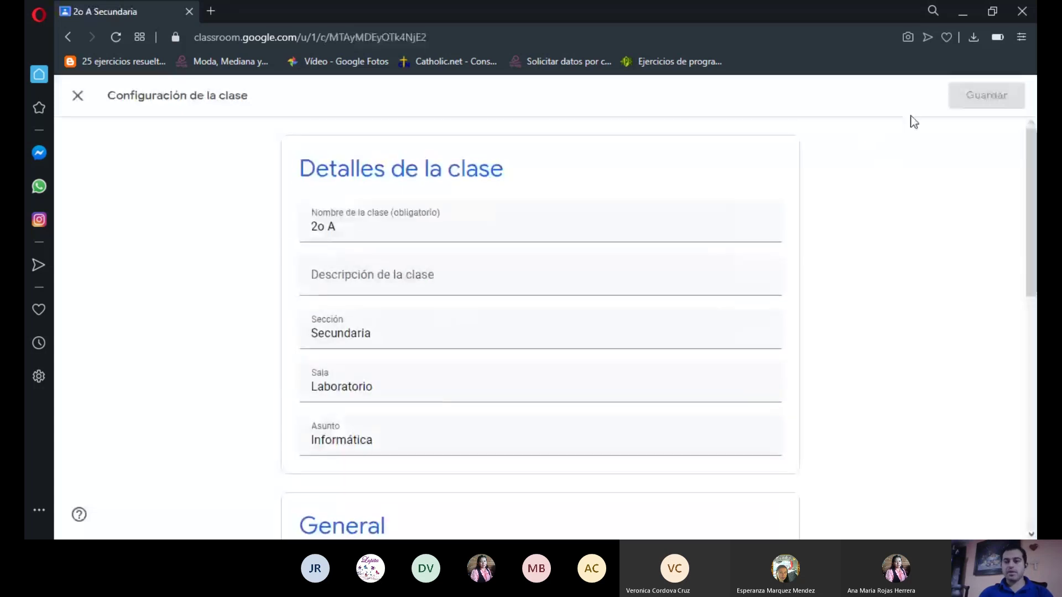
click(396, 278)
click(375, 236)
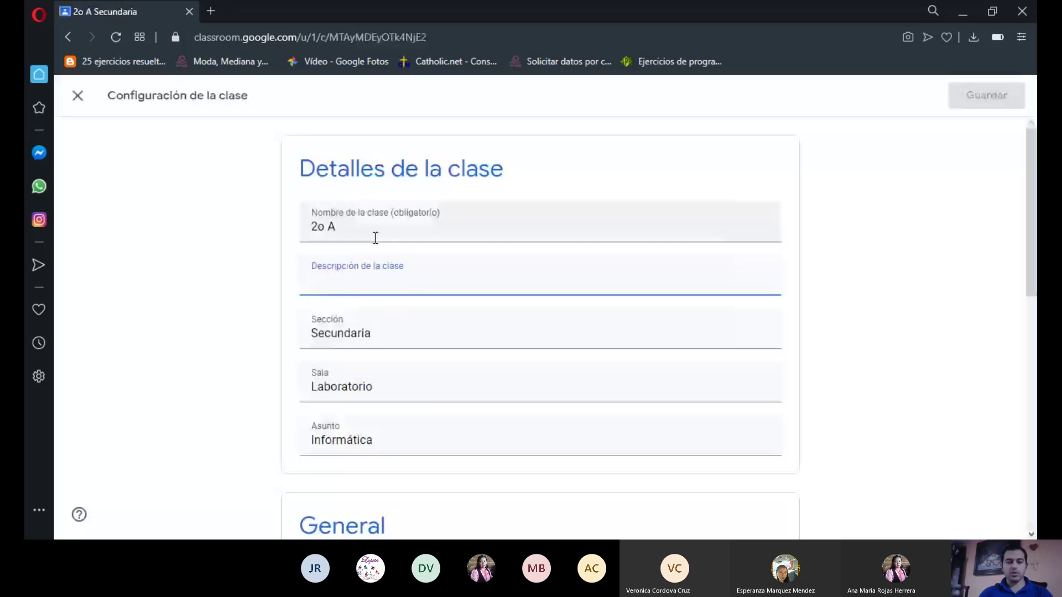
click(379, 313)
click(385, 288)
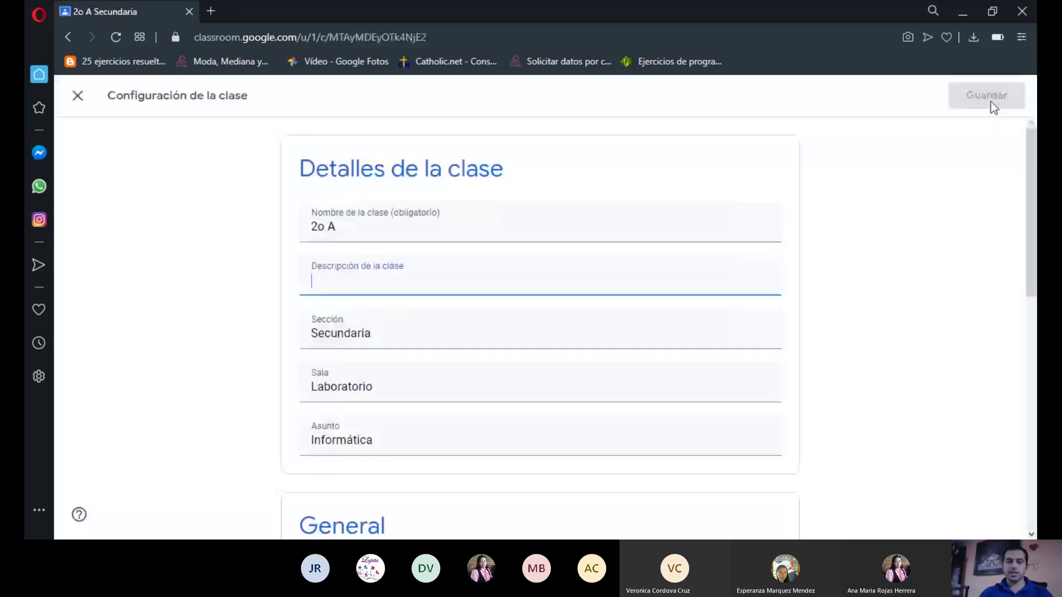
click(78, 96)
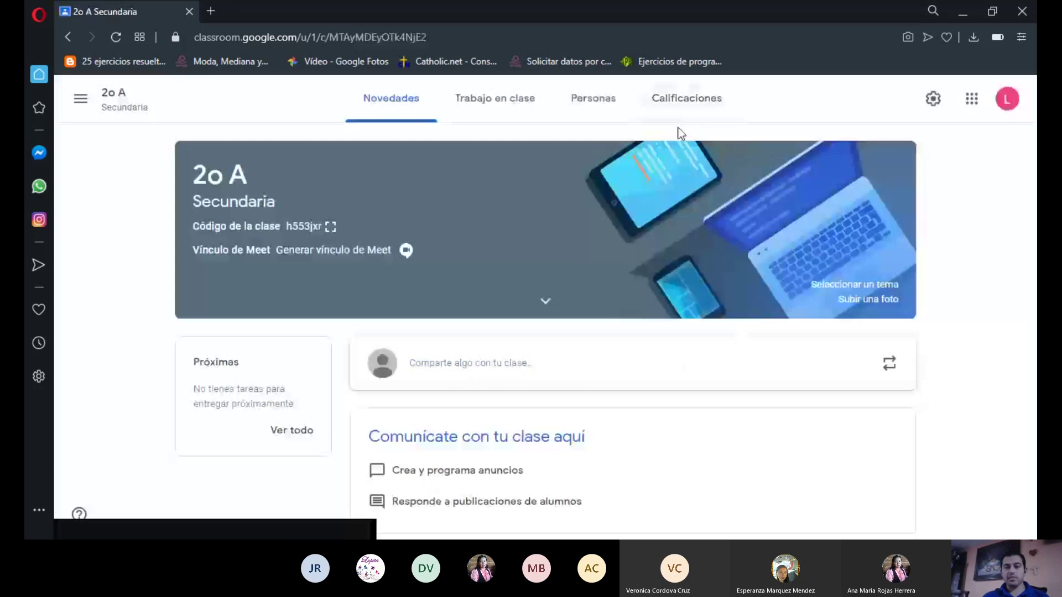
Step: Start a student invitation for the 2o A class and add the list of student e-mail addresses as recipients
click(587, 105)
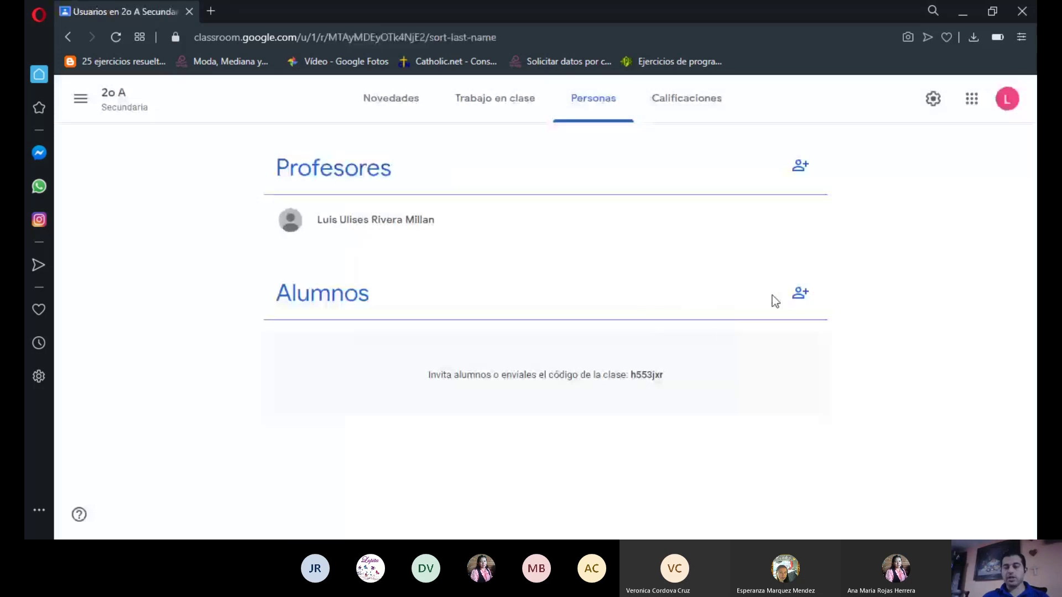
click(802, 299)
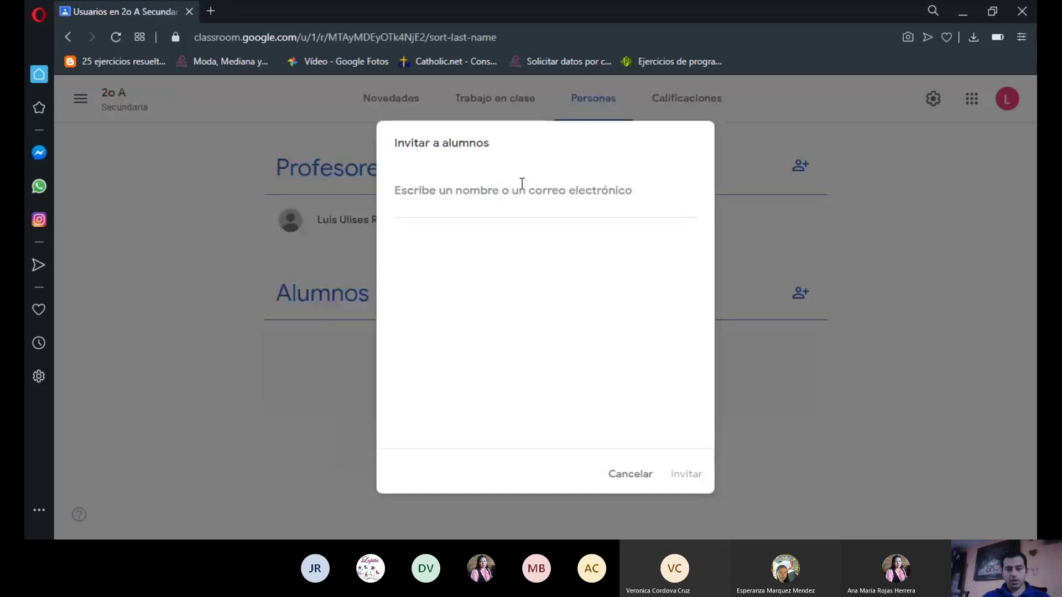
key(ctrl+v)
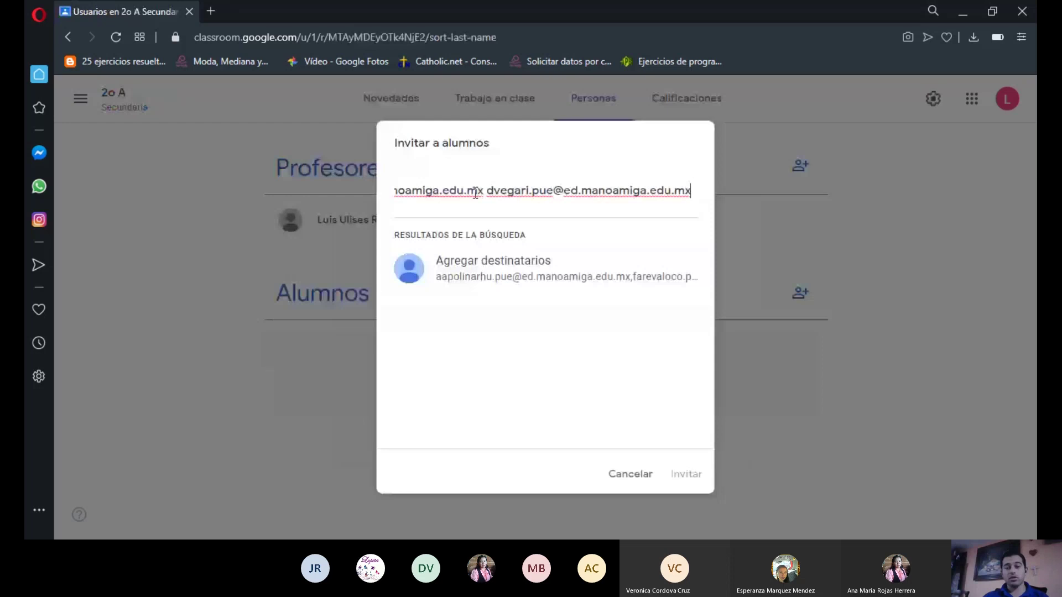
key(Left)
key(Left)
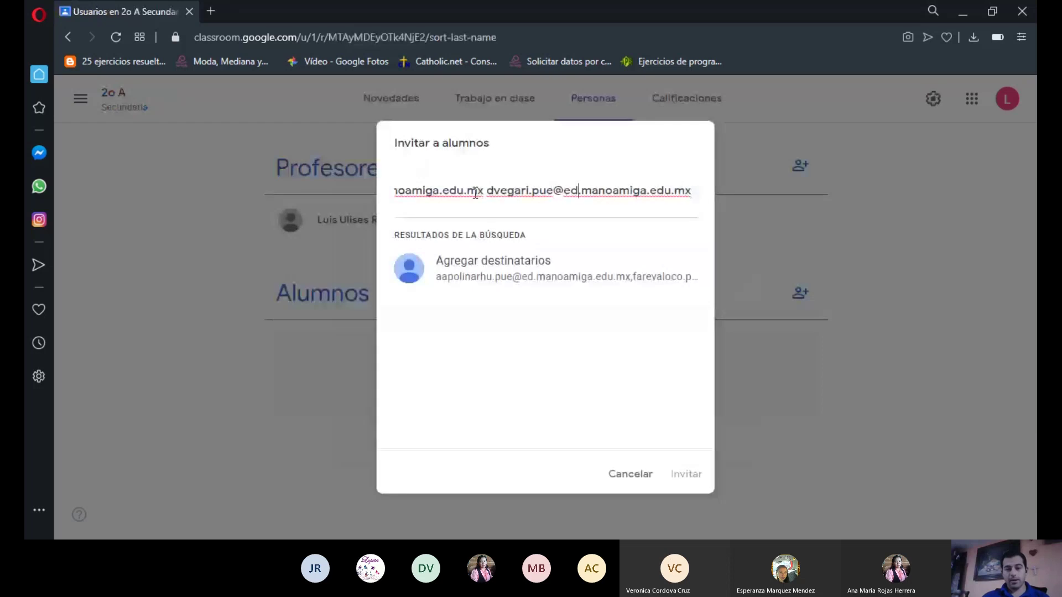
key(Left)
key(Left)
key(Left)
key(Left)
key(Left)
key(Left)
key(Left)
key(Left)
key(Left)
key(Left)
key(Left)
key(Left)
key(Left)
key(Left)
key(Left)
key(Left)
key(Left)
key(Left)
key(Left)
key(Left)
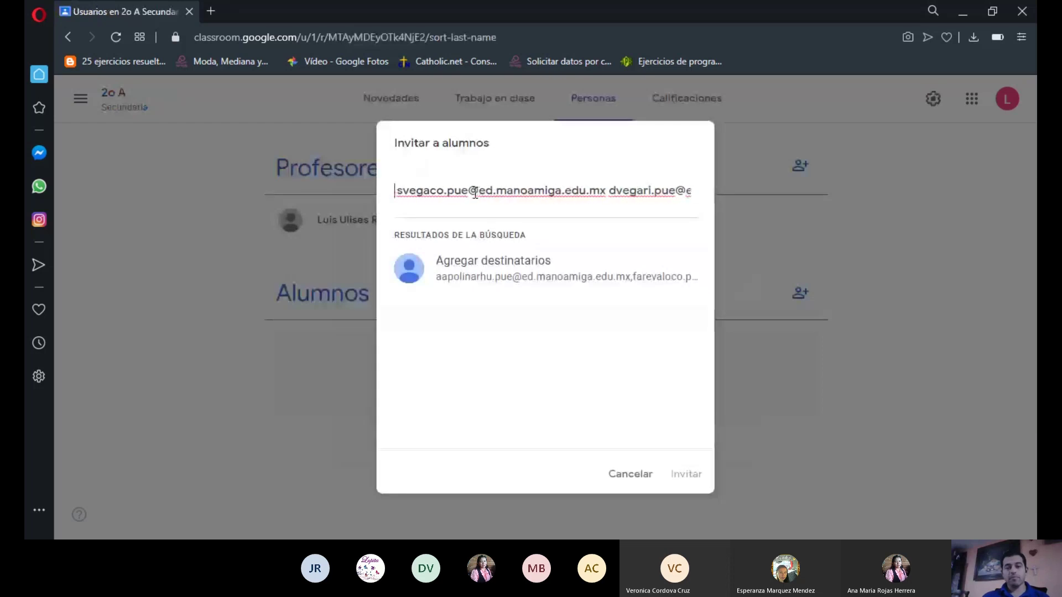
key(Left)
key(Left)
key(Left)
key(Left)
key(Left)
key(Left)
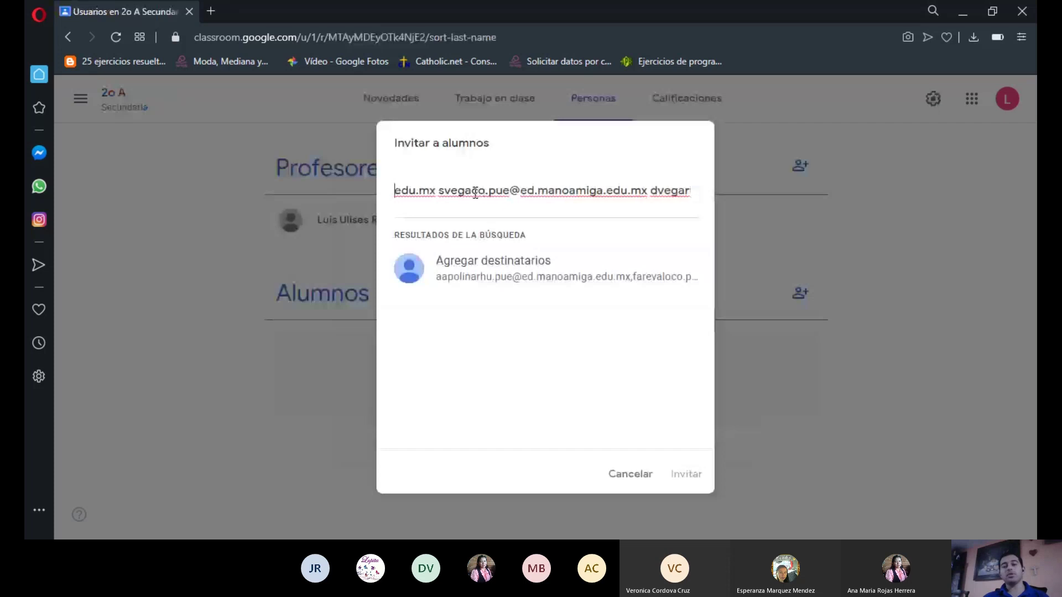
key(Left)
key(Left)
key(Left)
key(Left)
key(Left)
key(Left)
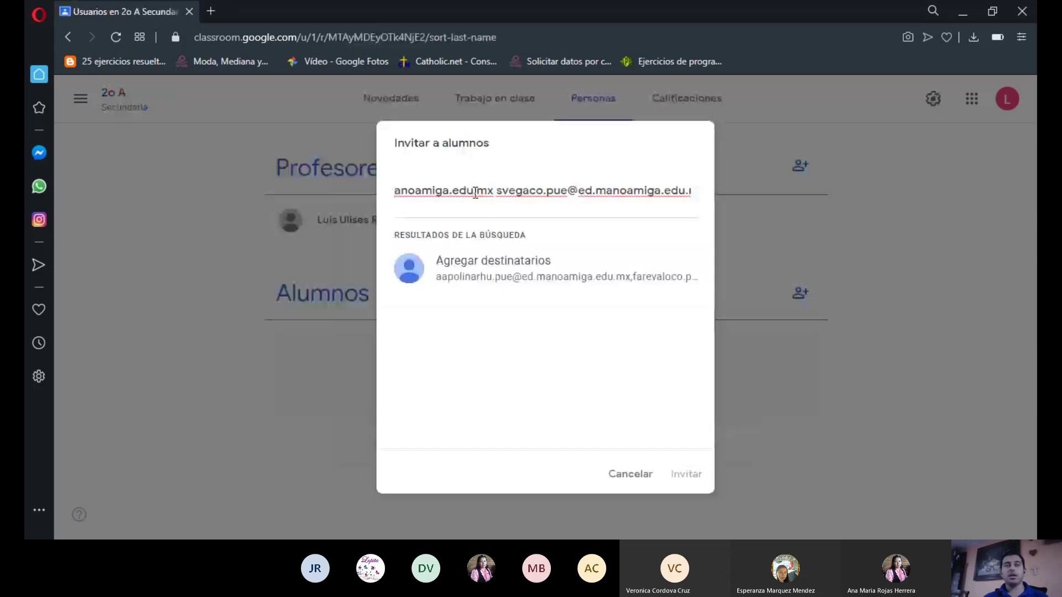
key(Left)
key(Left)
key(Left)
key(Left)
key(Left)
key(Left)
key(Left)
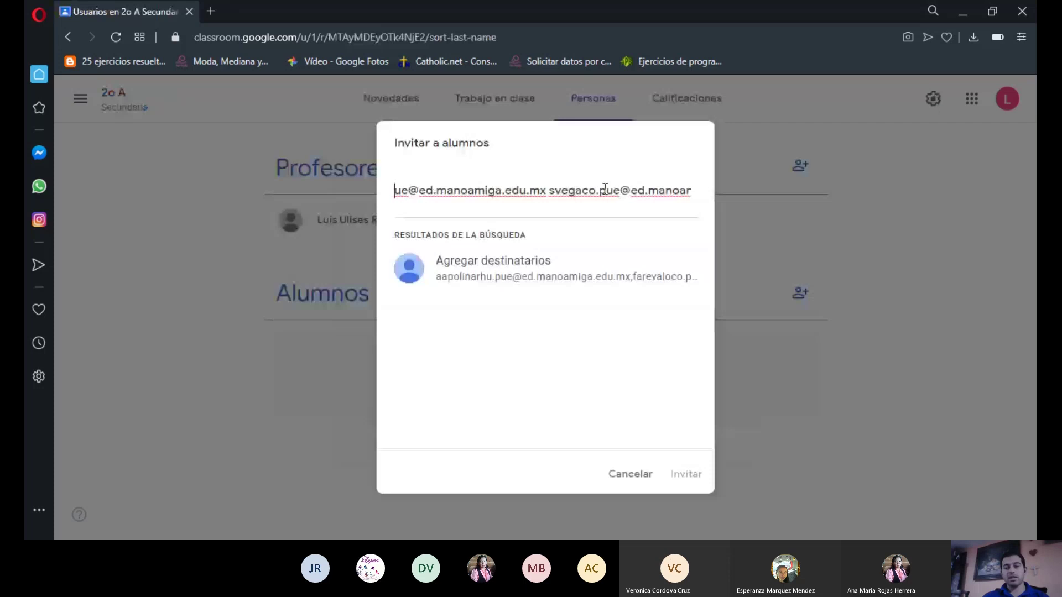
click(500, 272)
Step: Check the added recipients from first to last and send the student invitations
scroll(502, 247, up, 2)
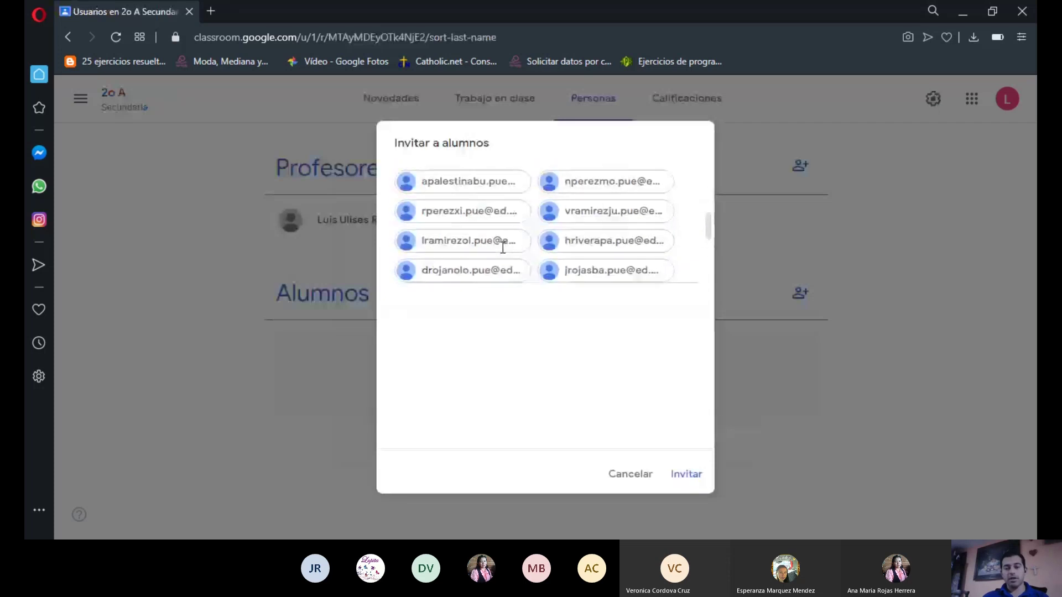
scroll(503, 248, up, 3)
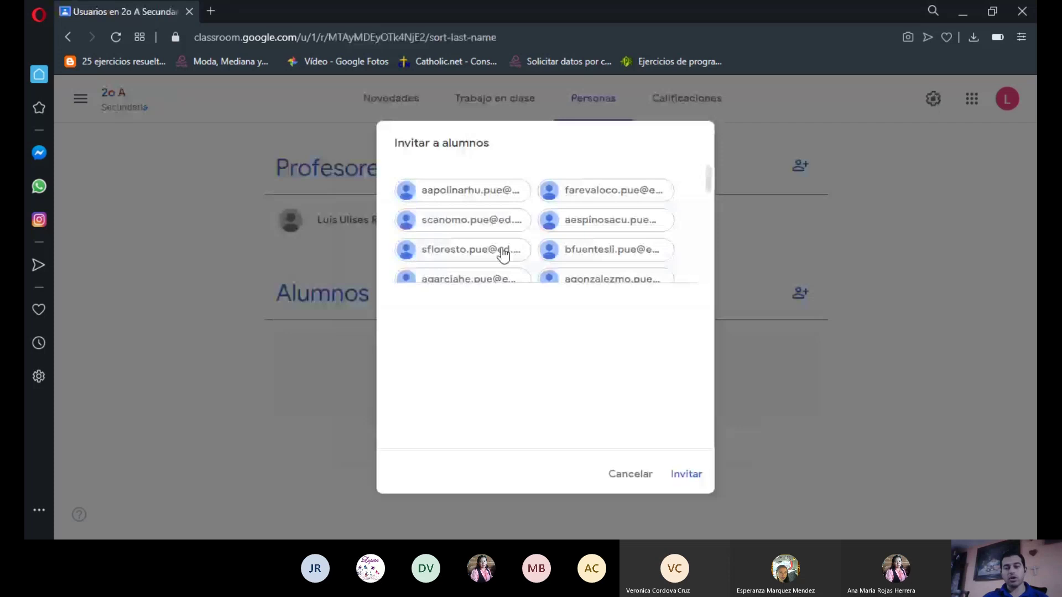
scroll(503, 254, down, 6)
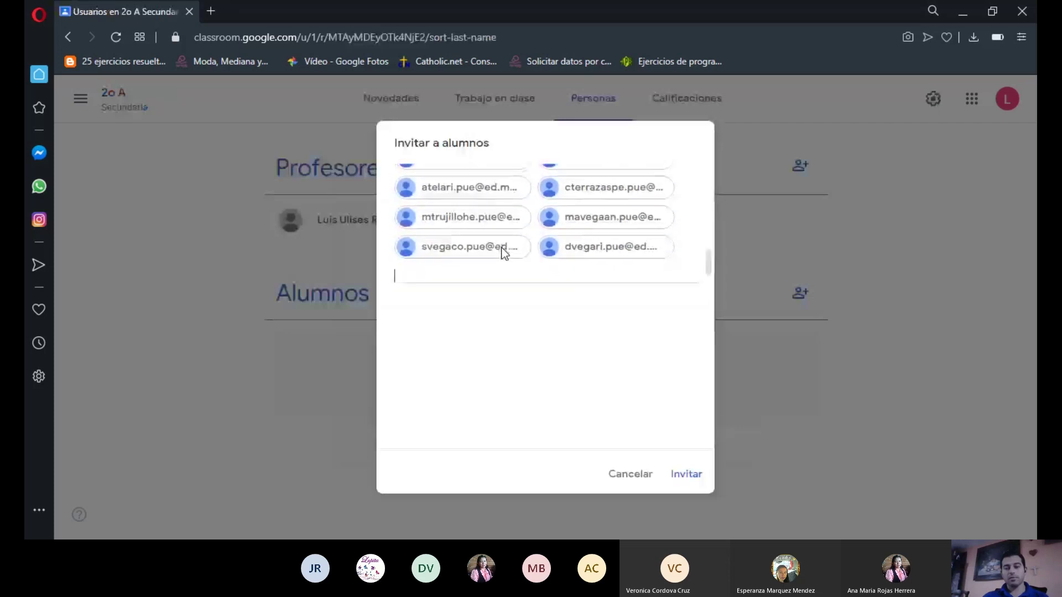
scroll(502, 253, down, 1)
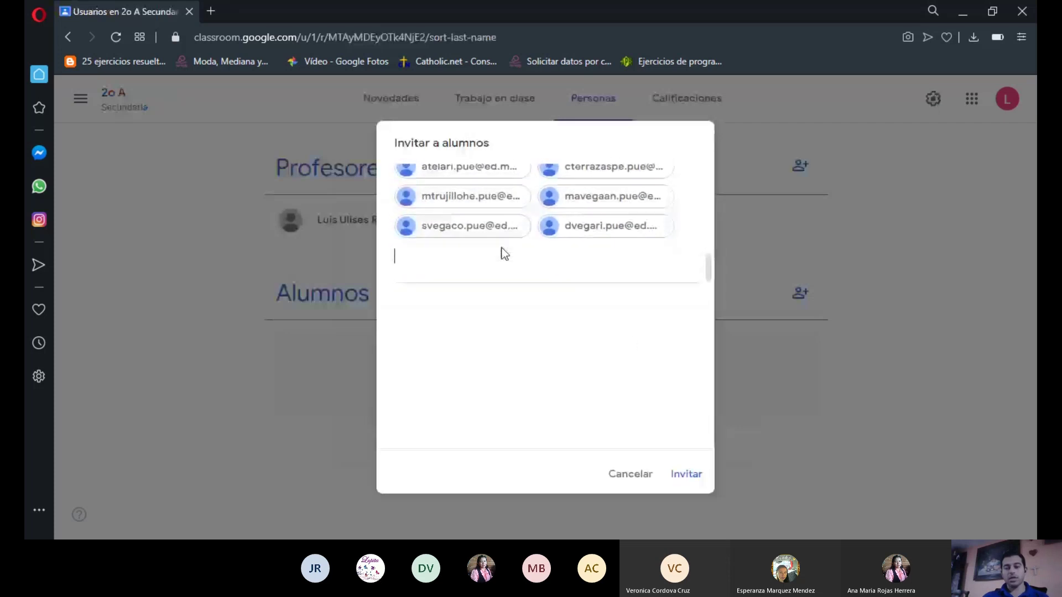
click(685, 477)
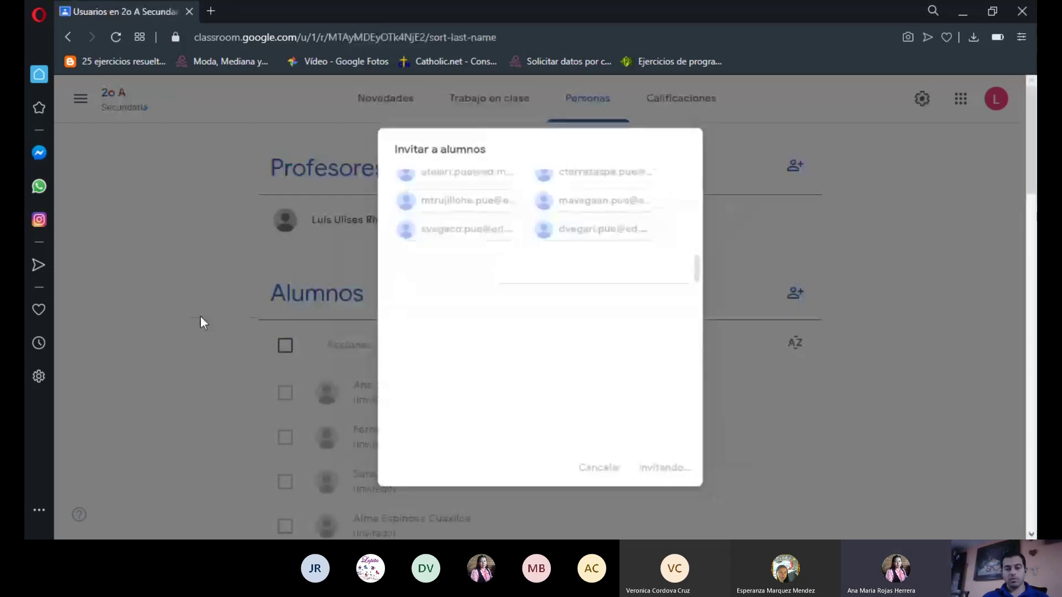
Step: Look through the whole list of invited students under Alumnos and return to its beginning
scroll(200, 317, down, 5)
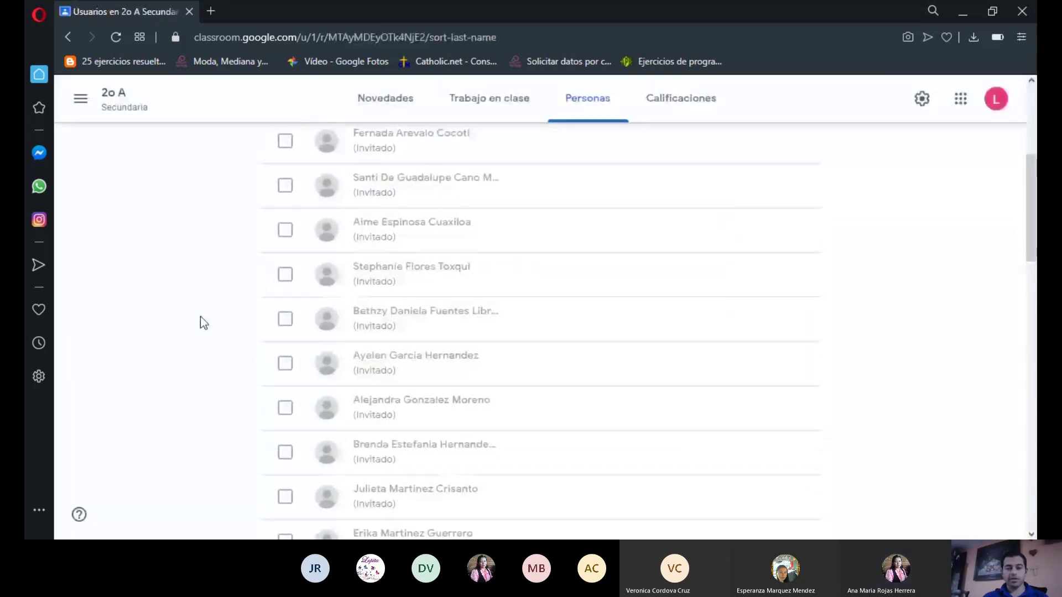
scroll(200, 323, down, 10)
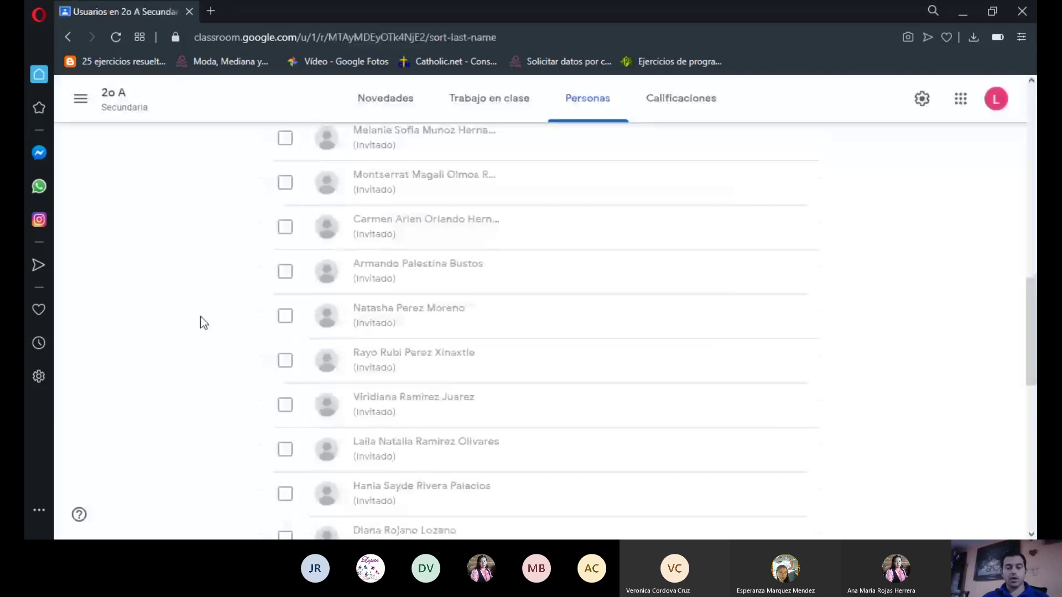
scroll(200, 316, down, 5)
scroll(200, 317, up, 5)
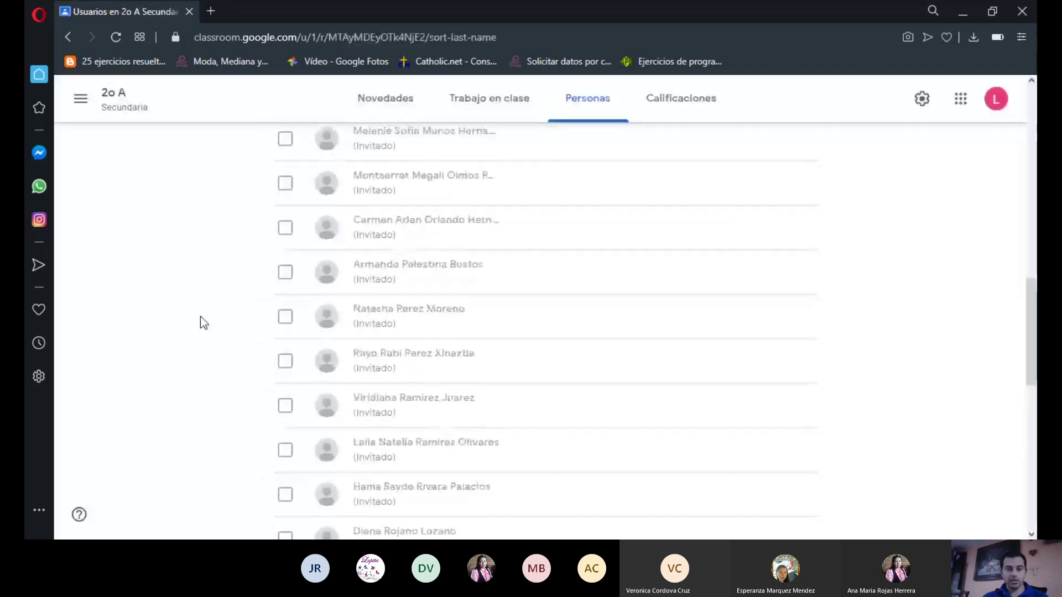
scroll(200, 316, up, 2)
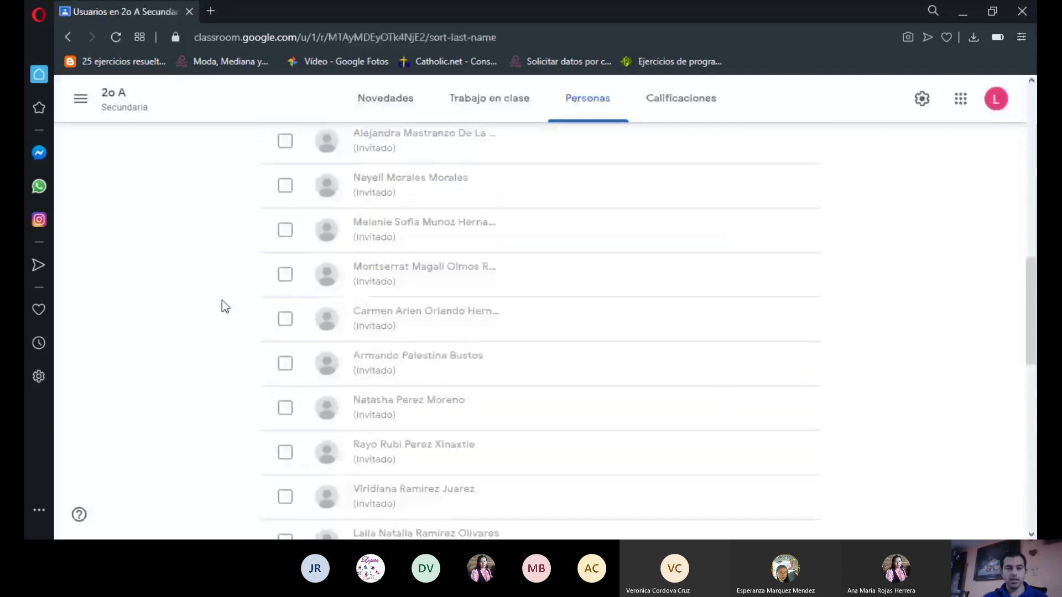
scroll(220, 299, up, 5)
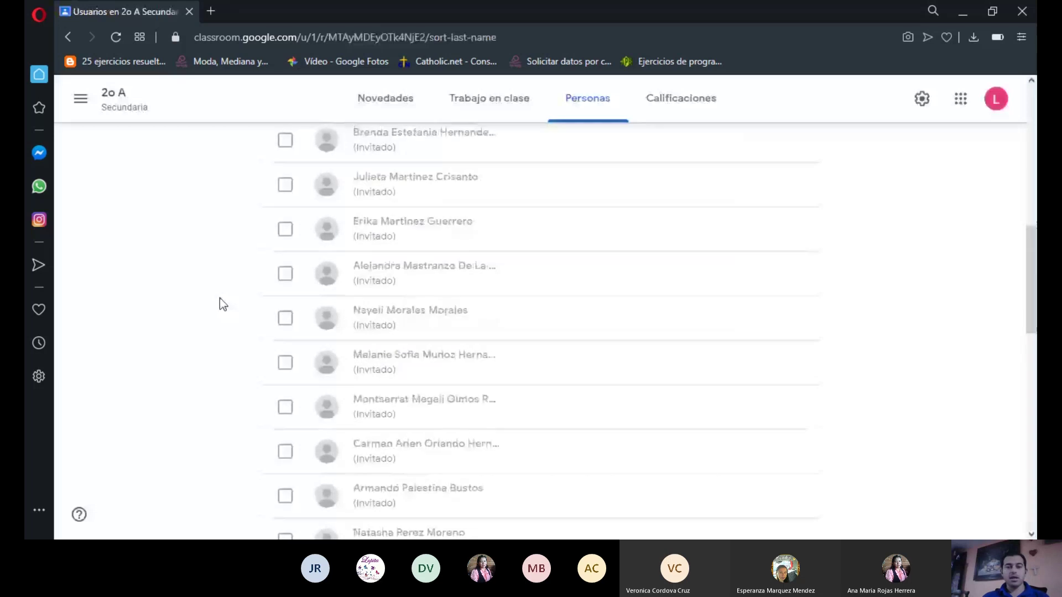
scroll(220, 302, up, 3)
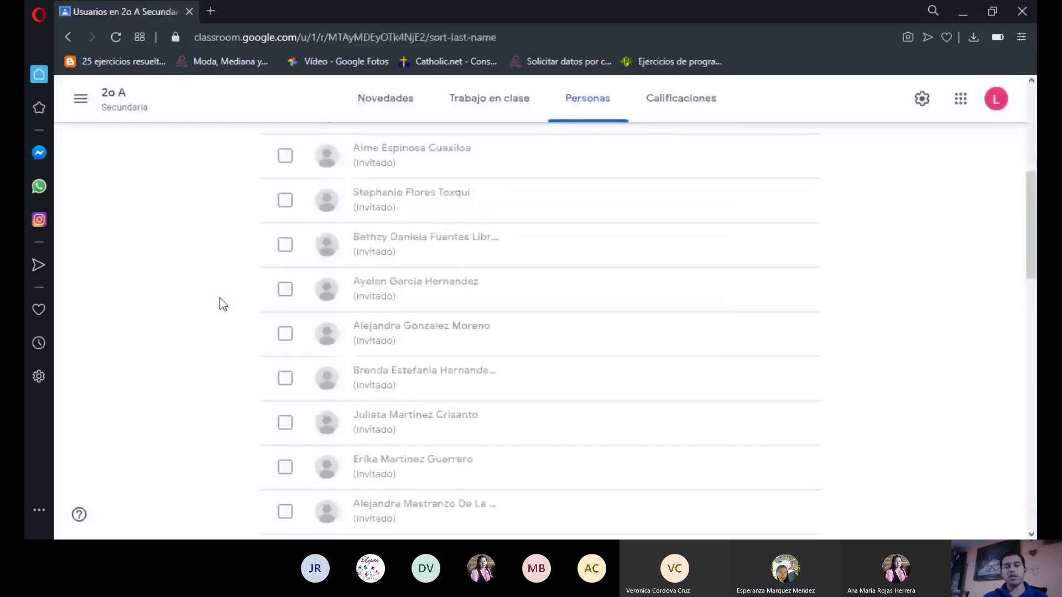
scroll(221, 298, up, 3)
scroll(228, 293, up, 3)
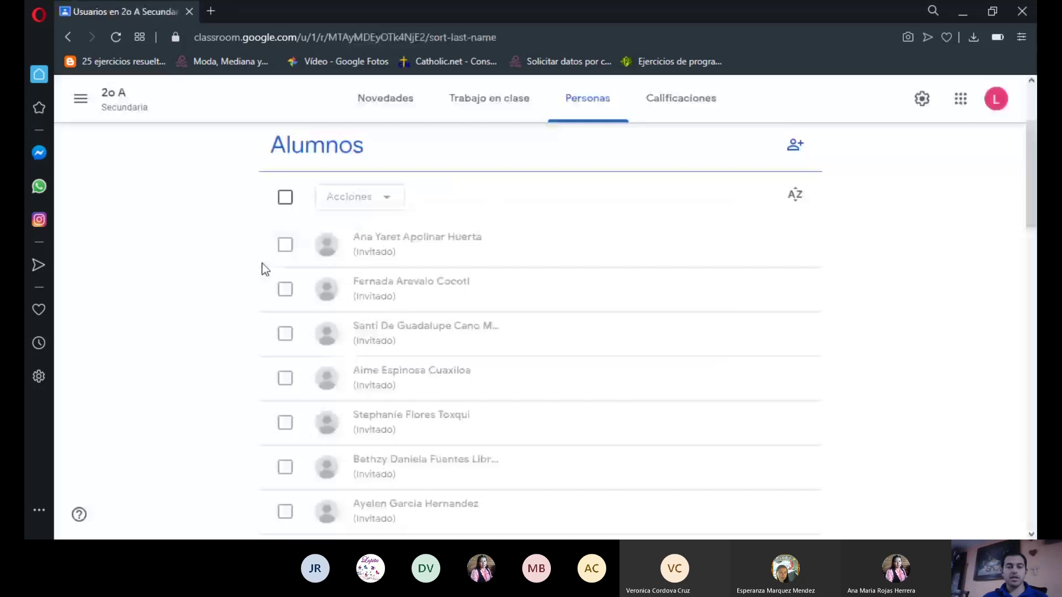
scroll(239, 265, down, 9)
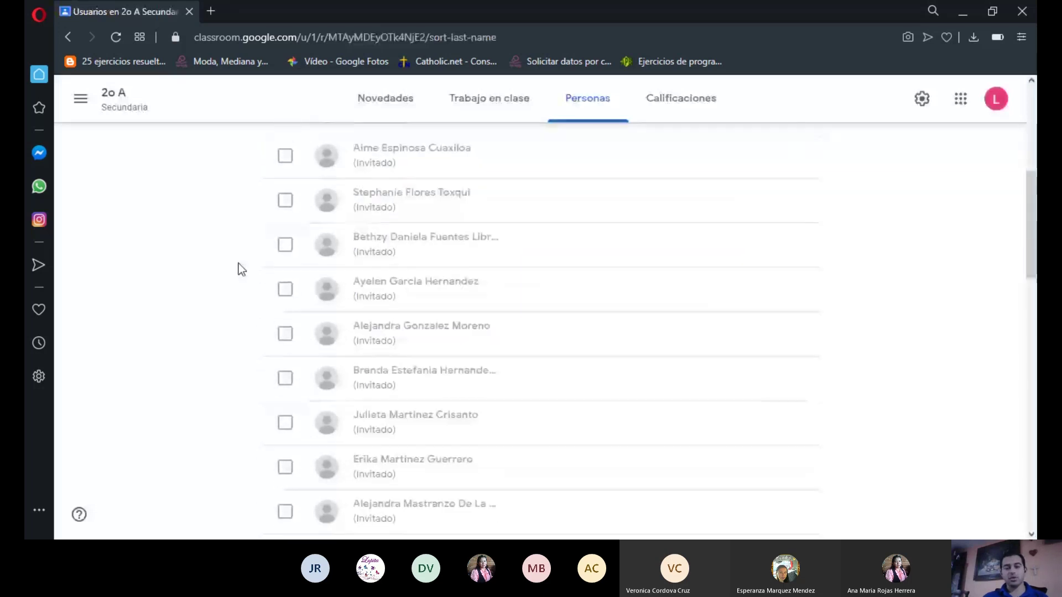
scroll(241, 270, down, 4)
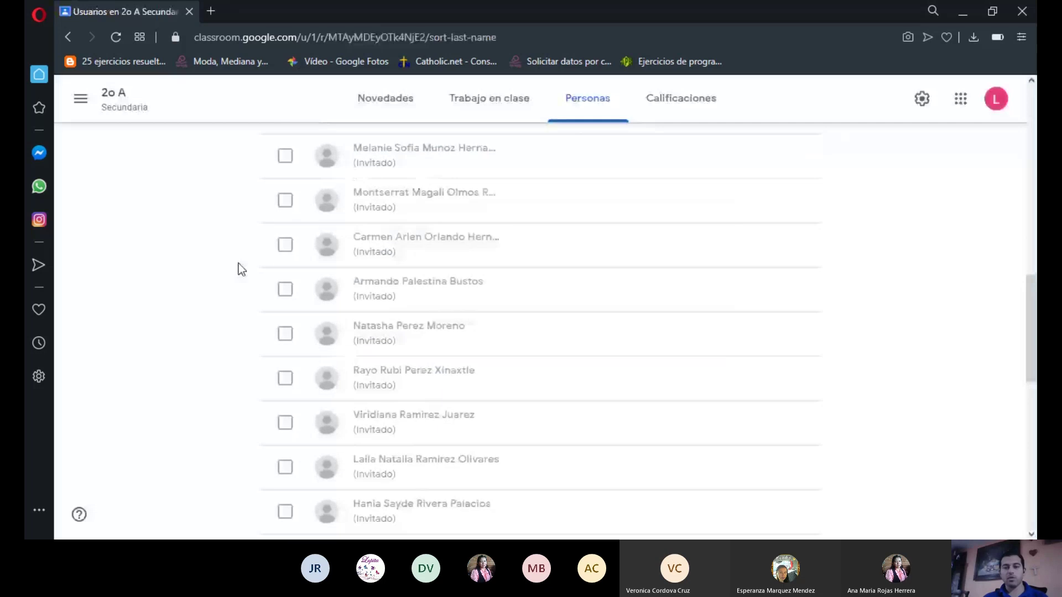
scroll(242, 269, up, 1)
scroll(241, 270, up, 12)
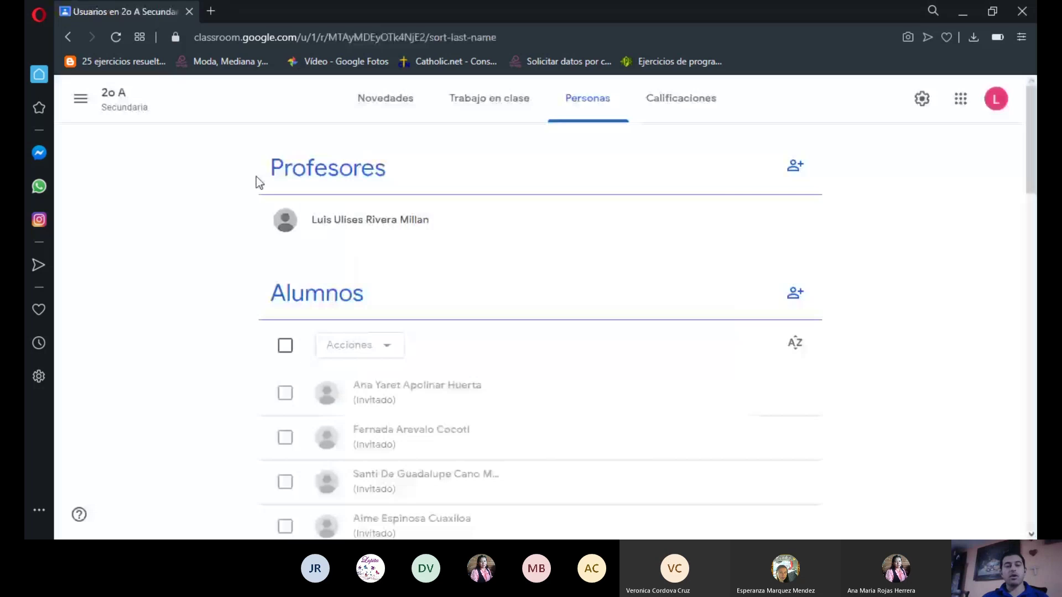
Step: Draft a Novedades announcement for all students reading "buenos dias alumnas" and, after a blank line, "habra clase en vivo el dia 13 de mayo"
click(380, 107)
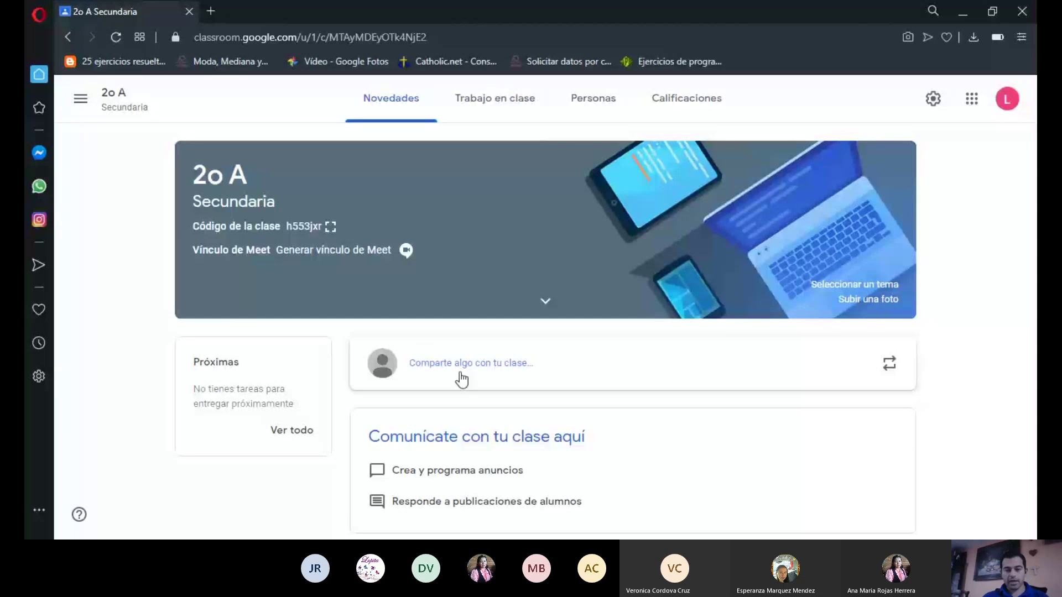
click(483, 365)
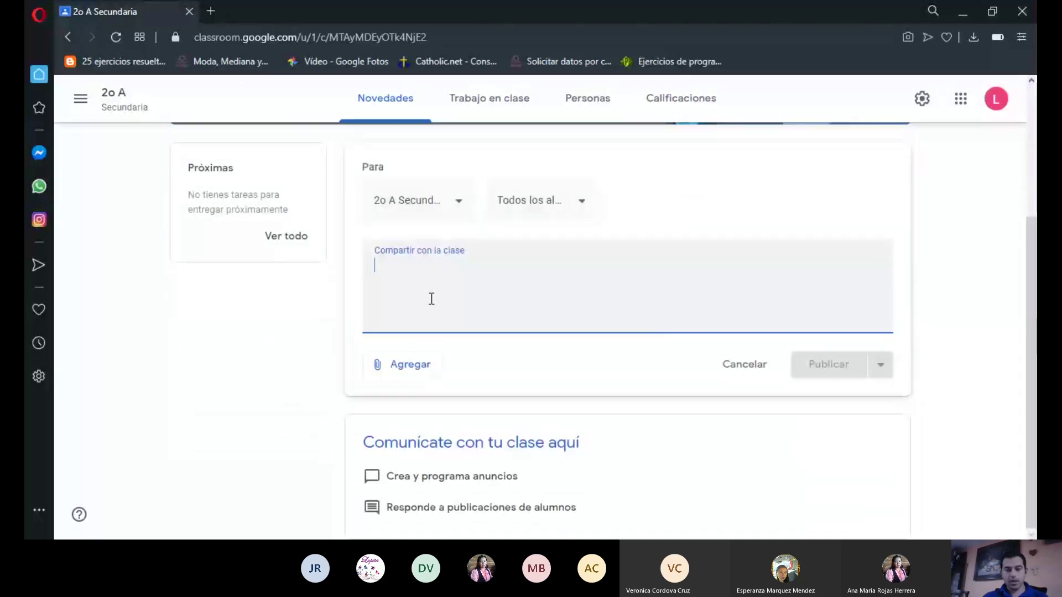
text(buenos dias)
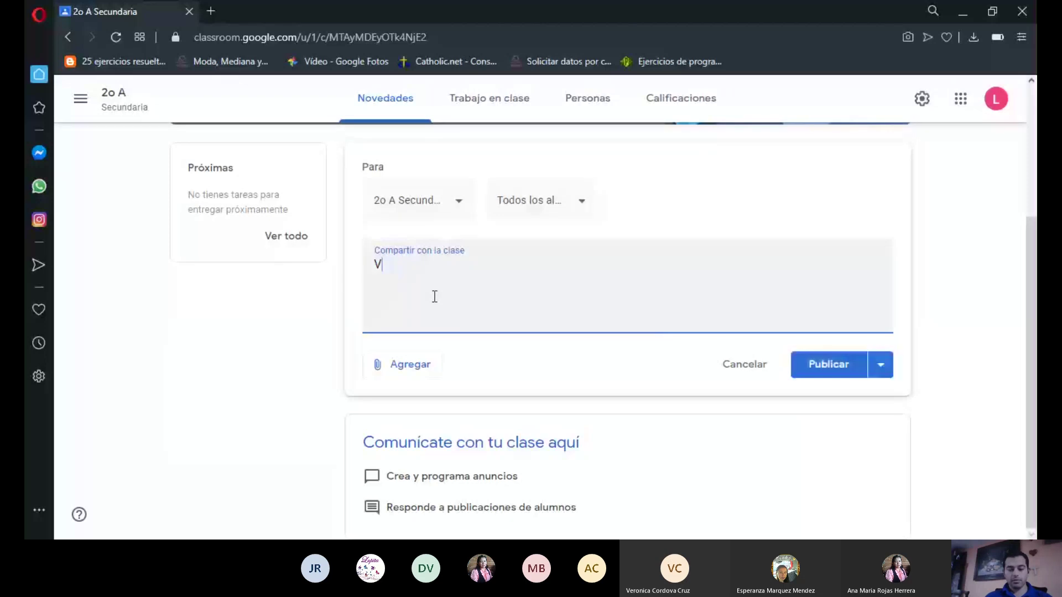
text( alumnas  )
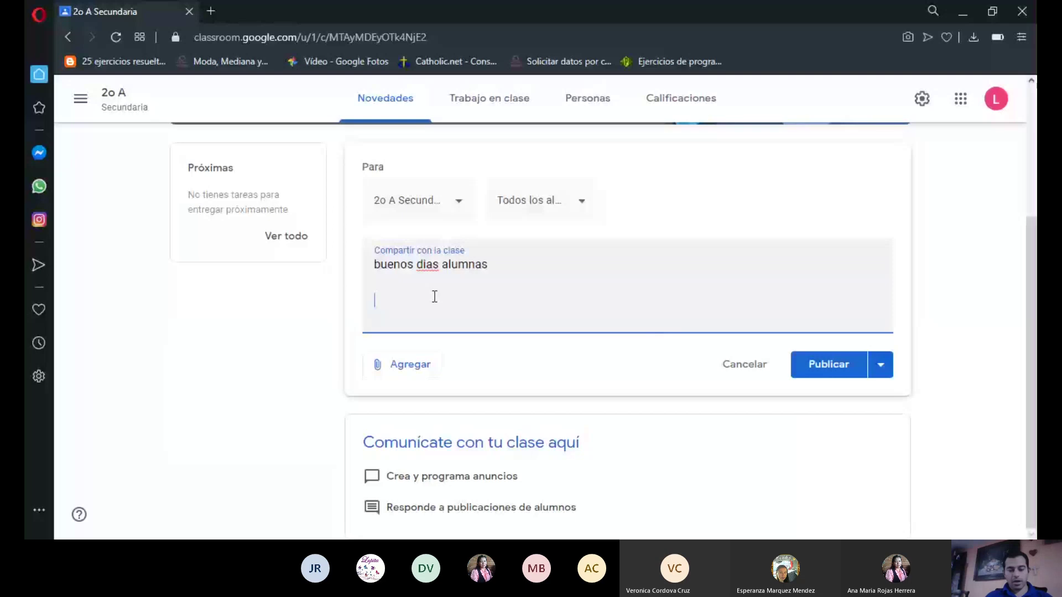
text(habra clase en viv)
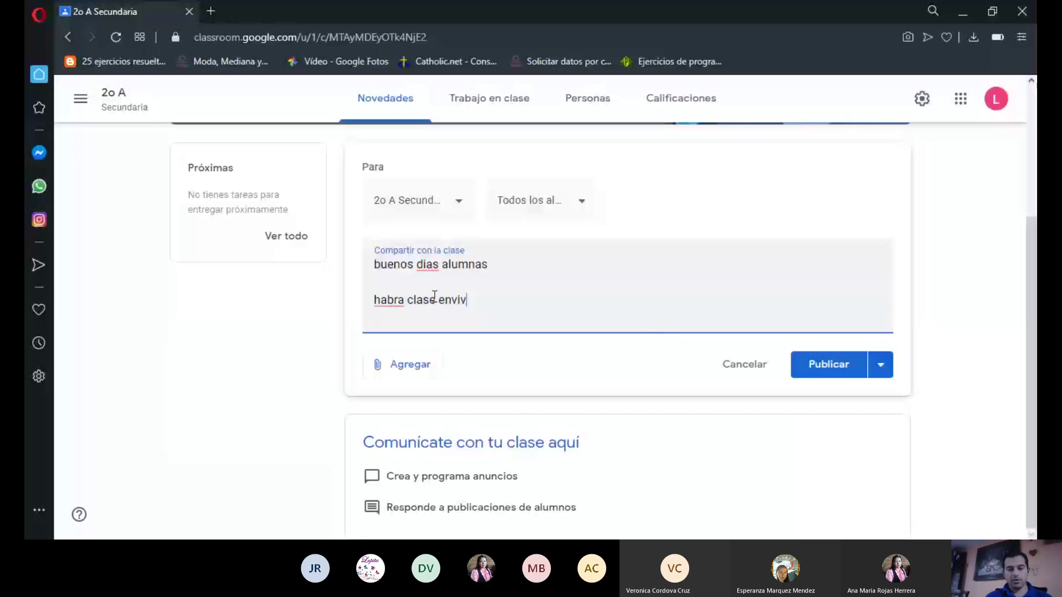
text(o)
key(Left)
key(Left)
key(Left)
key(Left)
key(End)
text(el dia13 de mayo)
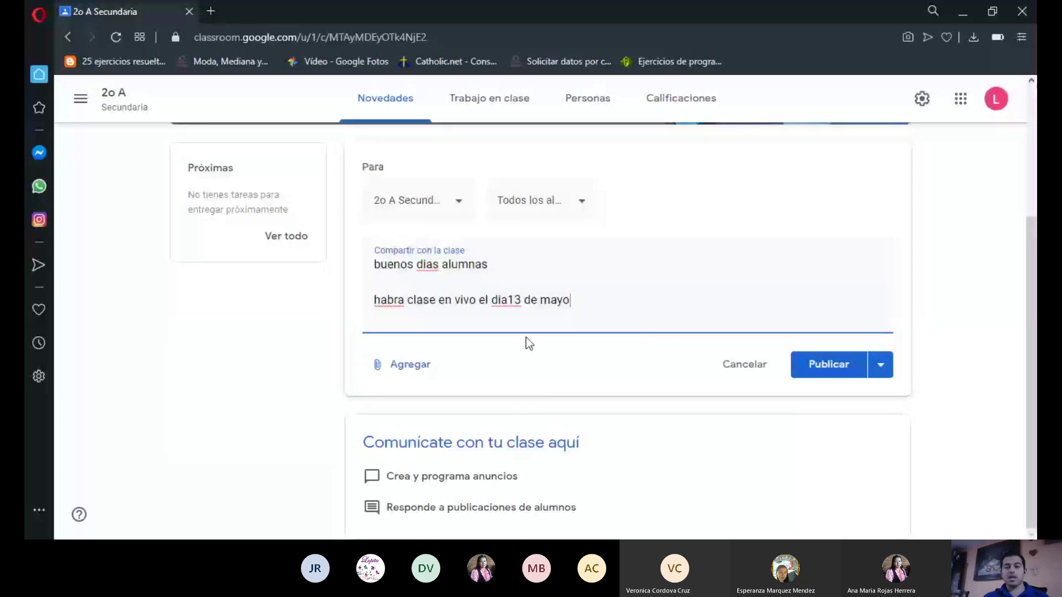
click(506, 300)
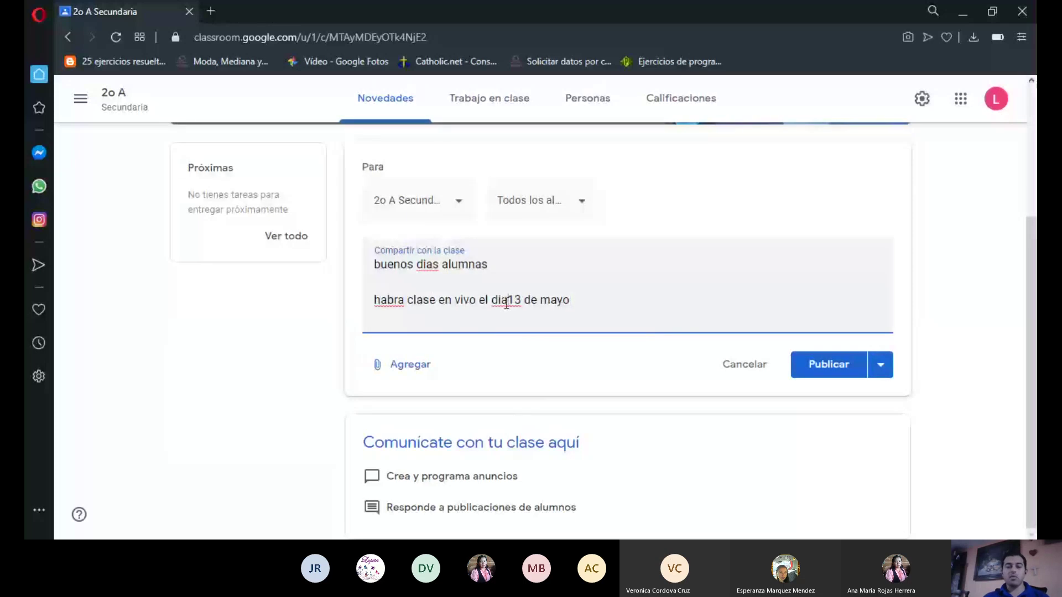
Step: Examine the announcement's attachment options, including the link form, the YouTube video search and the Google Drive file picker
click(396, 369)
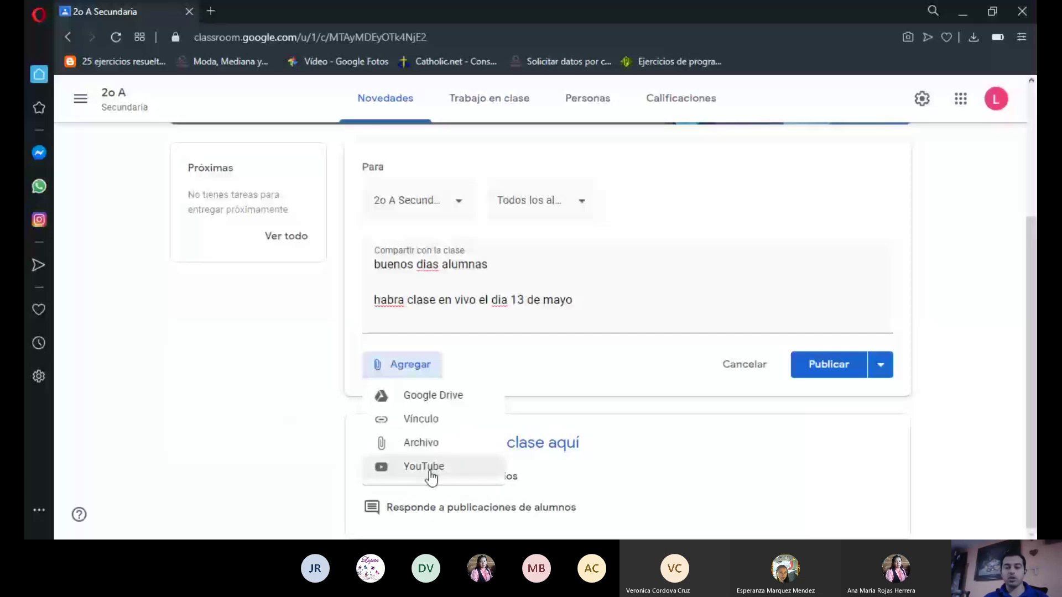
click(436, 425)
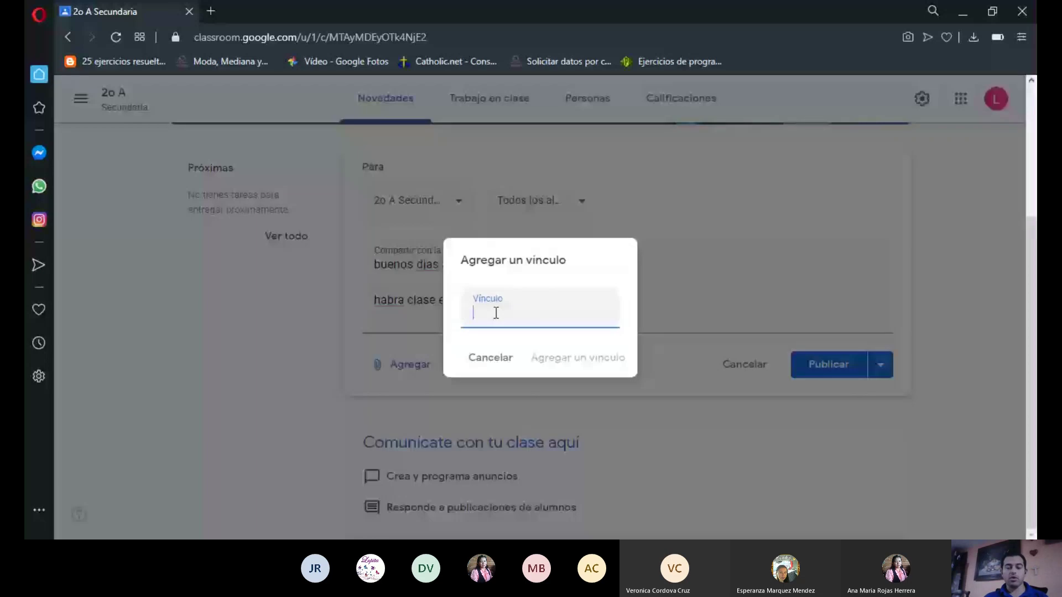
click(491, 357)
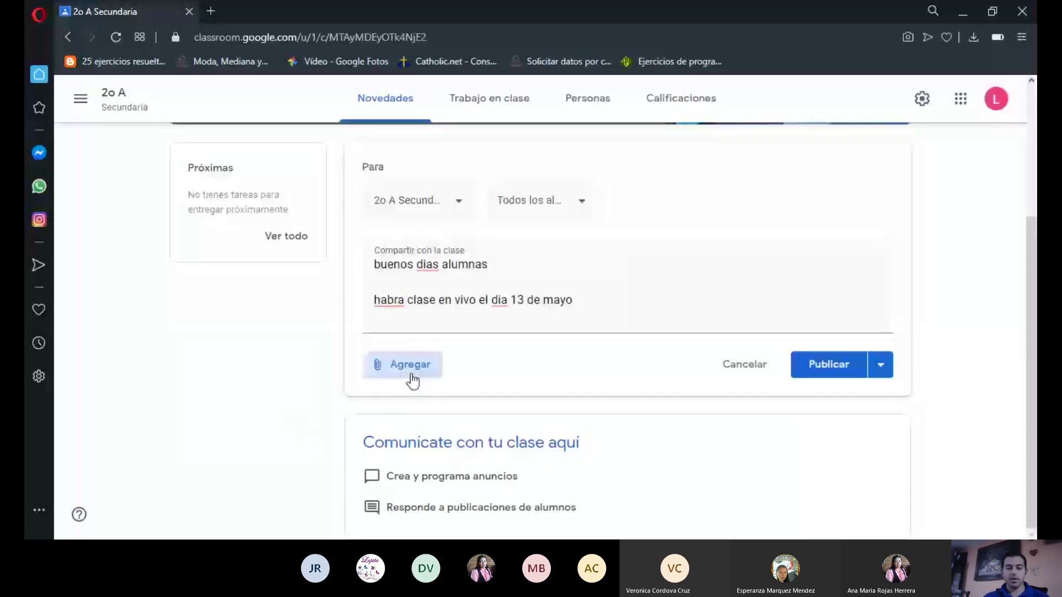
click(412, 380)
click(410, 469)
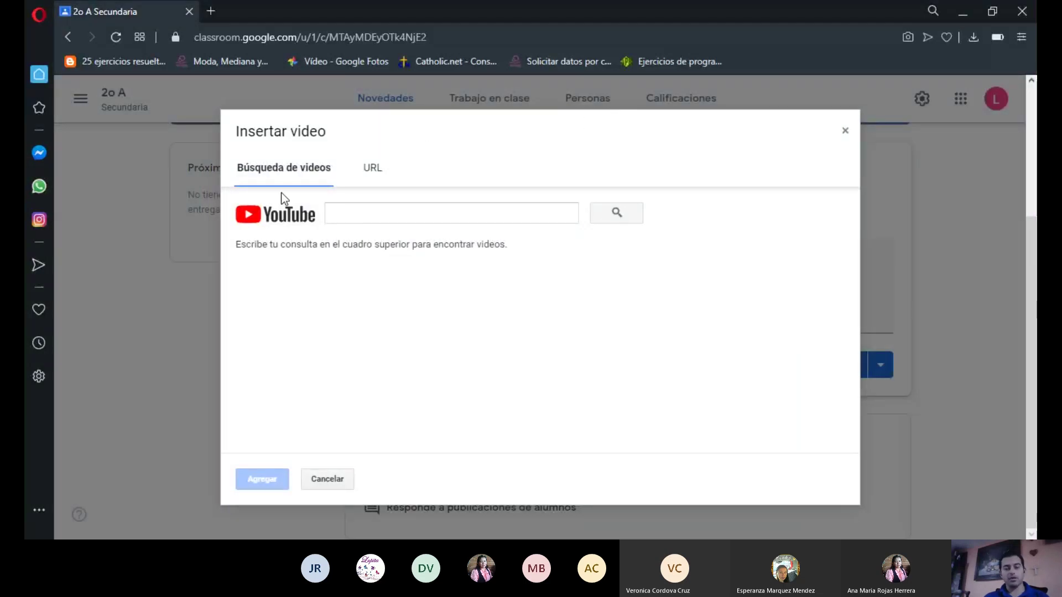
click(414, 214)
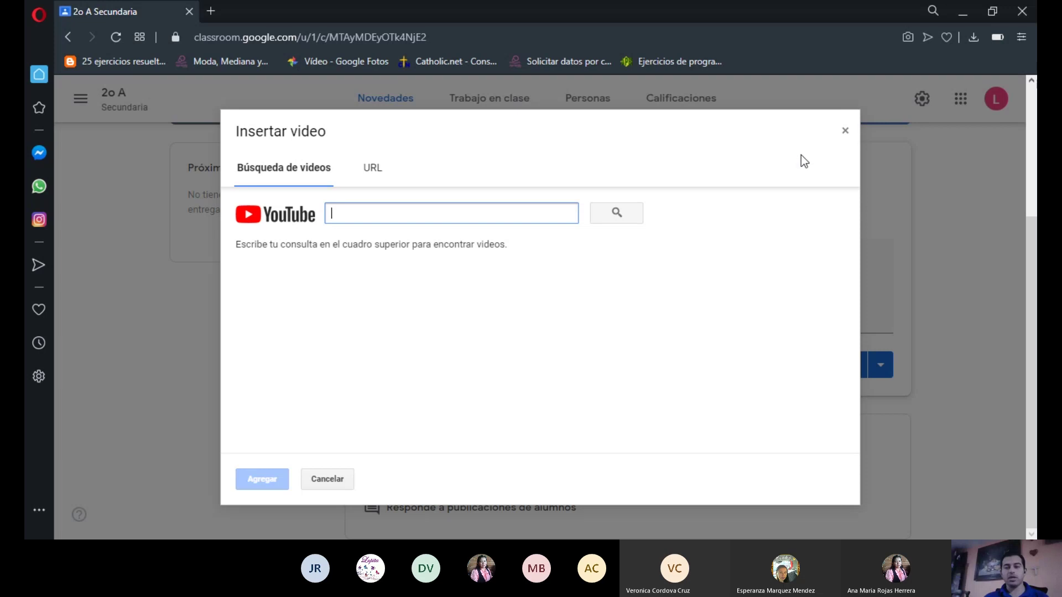
click(845, 131)
click(410, 365)
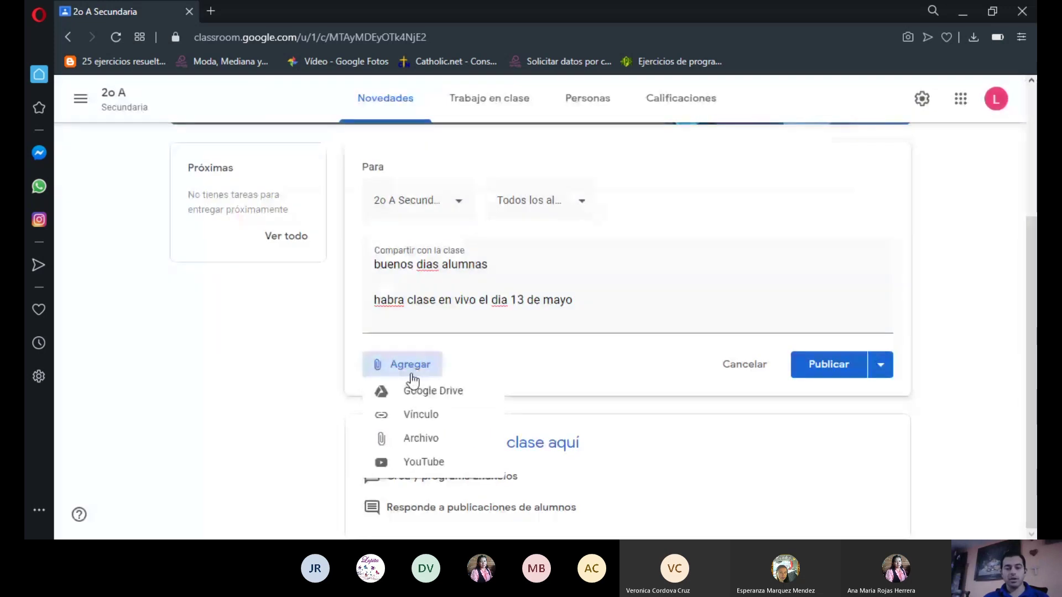
click(426, 395)
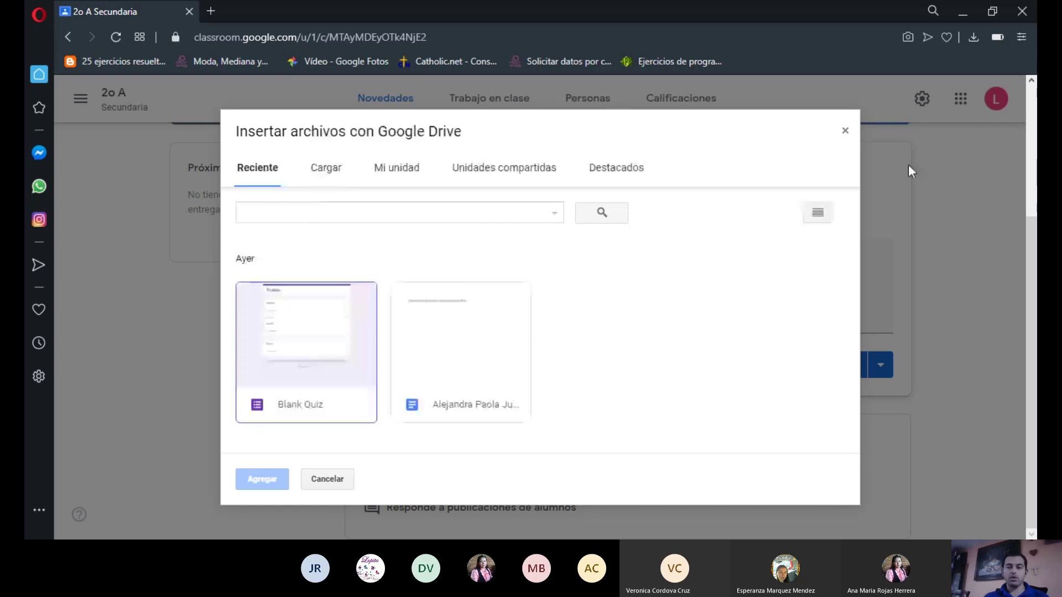
click(848, 131)
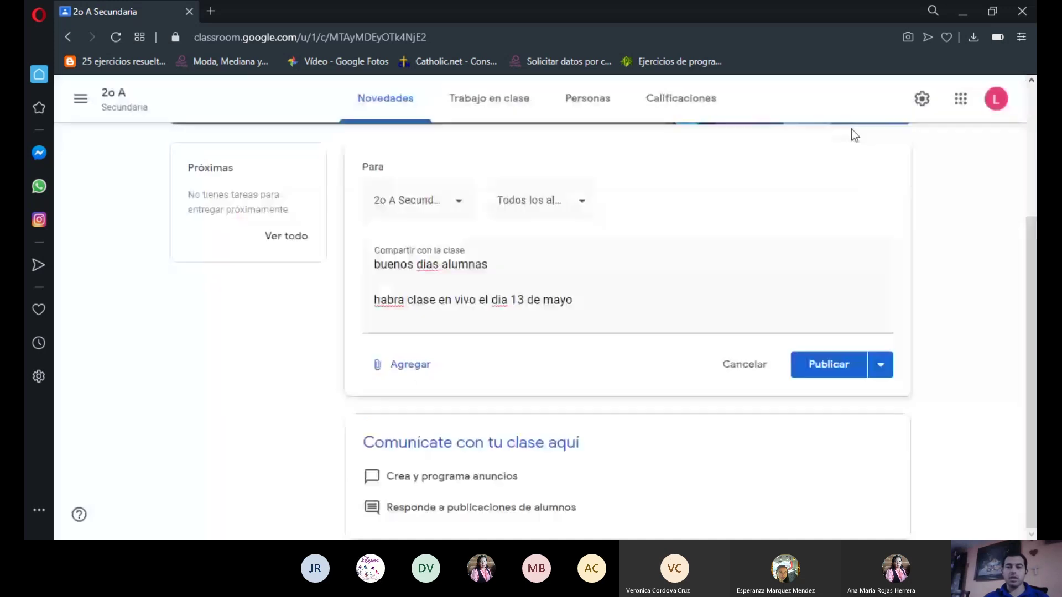
click(412, 372)
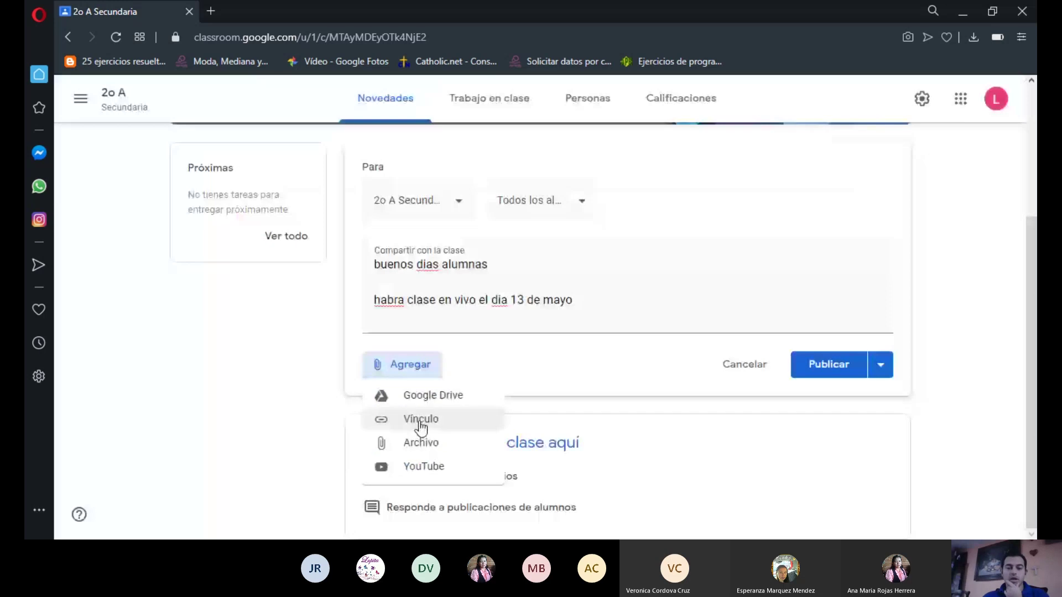
click(261, 363)
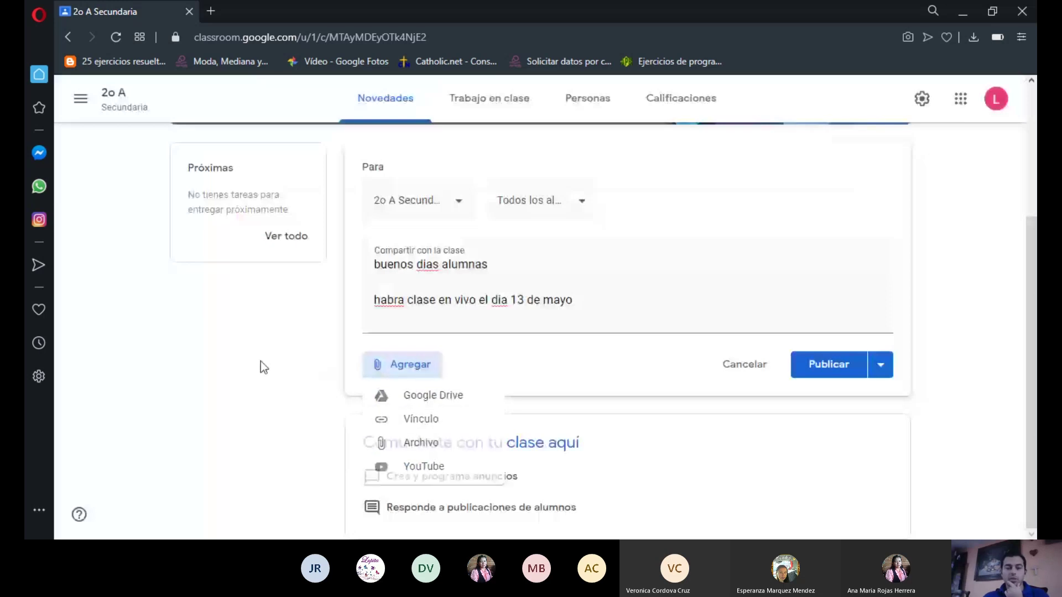
Step: Publish the announcement to the 2o A class and check the published post's editing form without changing it
click(840, 368)
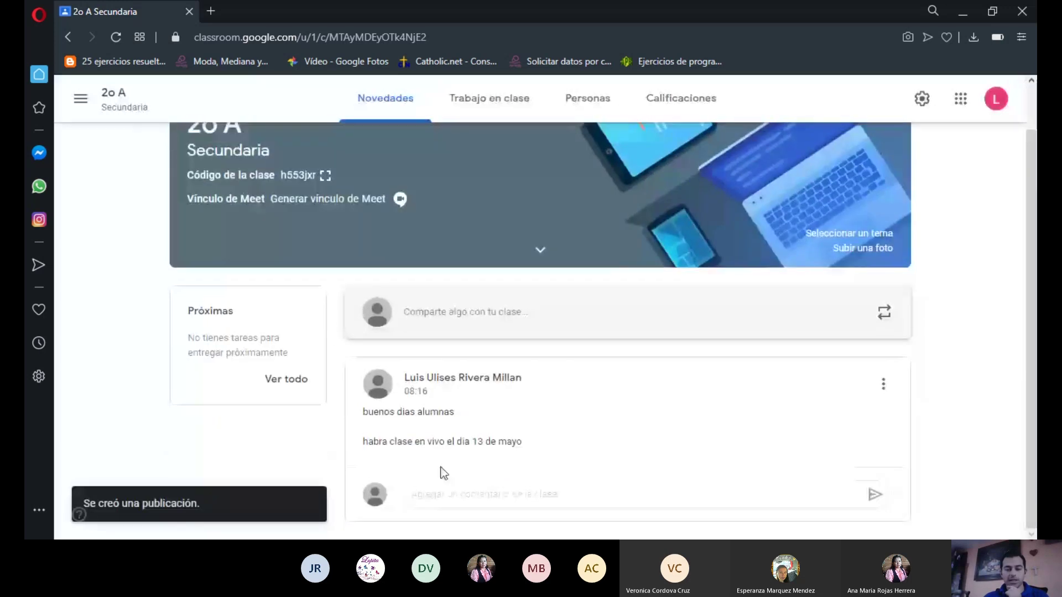
click(884, 384)
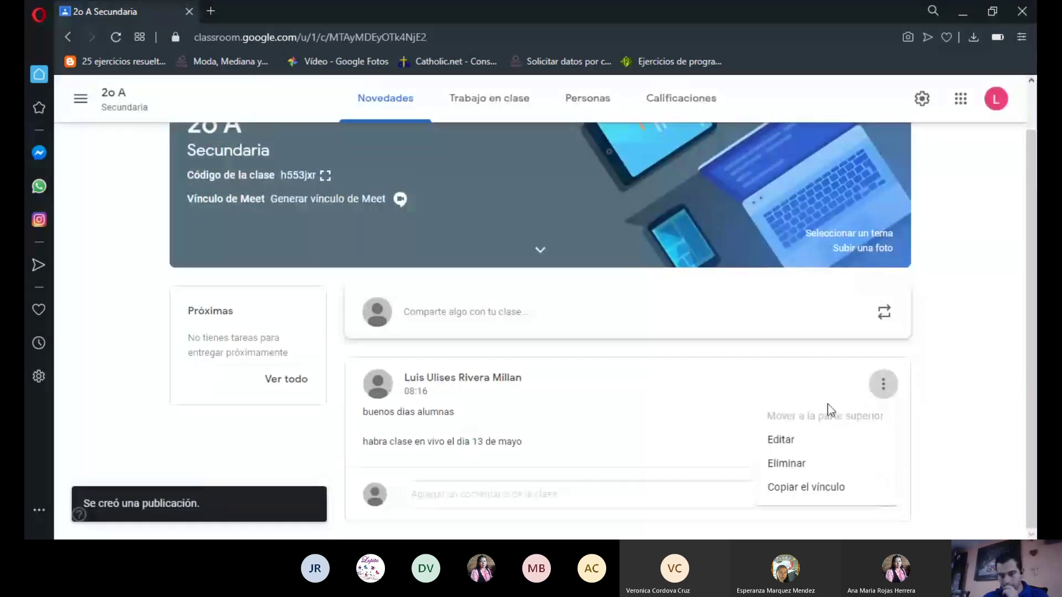
click(782, 441)
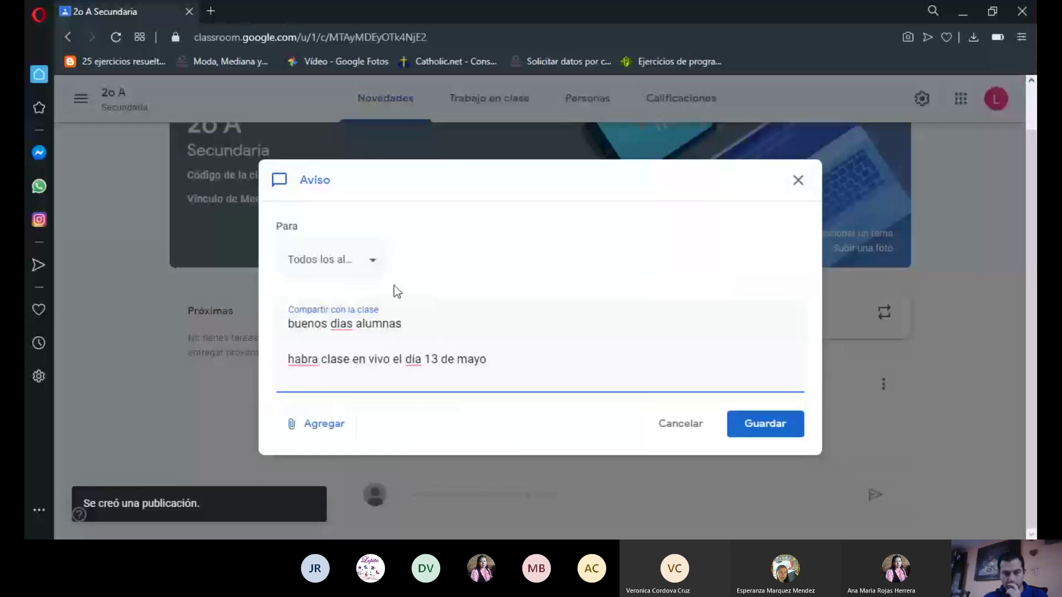
click(799, 180)
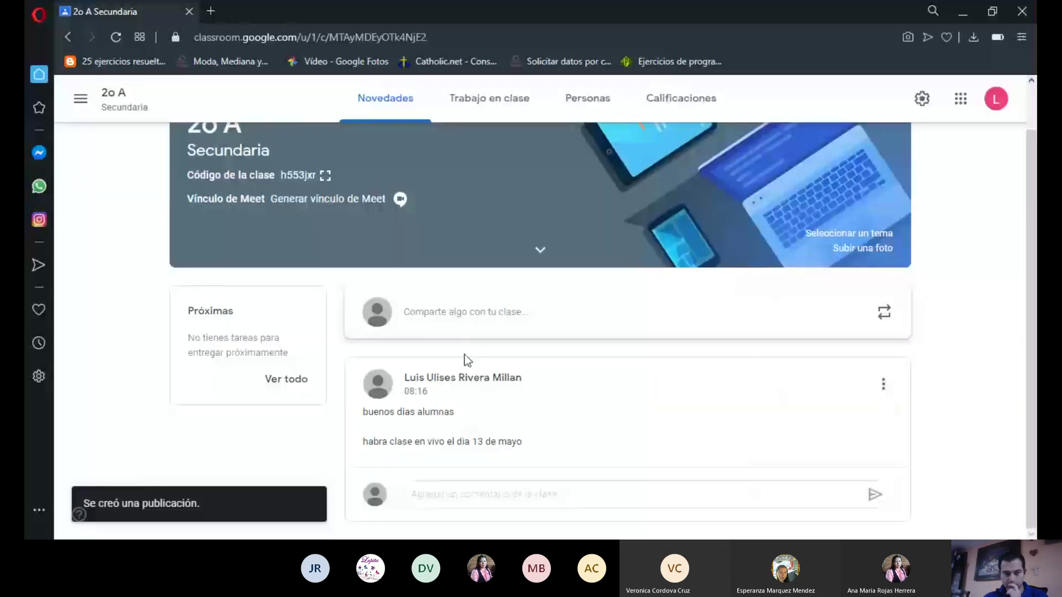
Step: Start another Novedades announcement and examine its choices of recipient classes and students
click(469, 318)
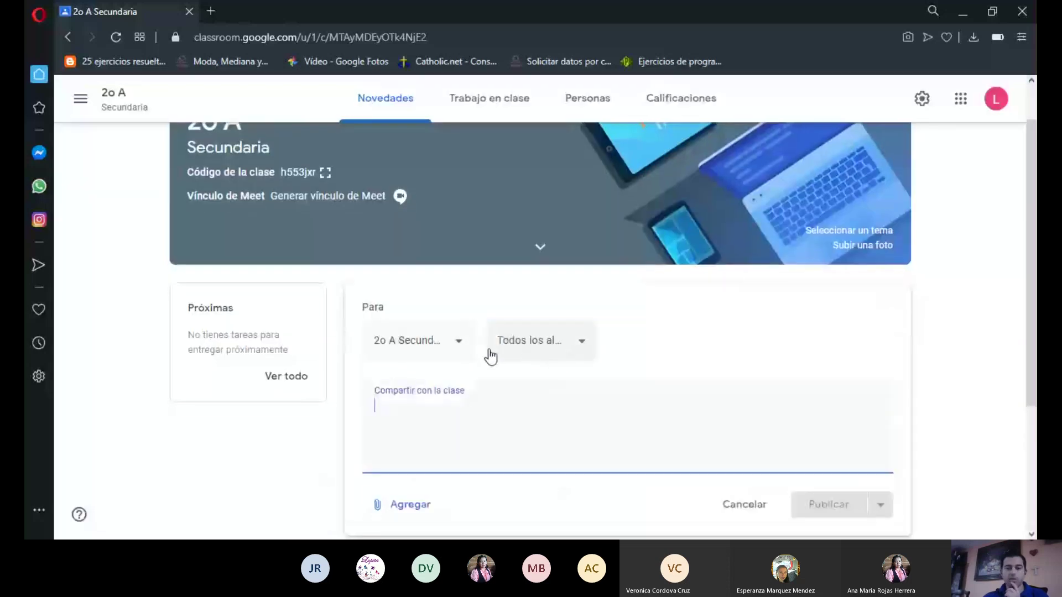
click(459, 347)
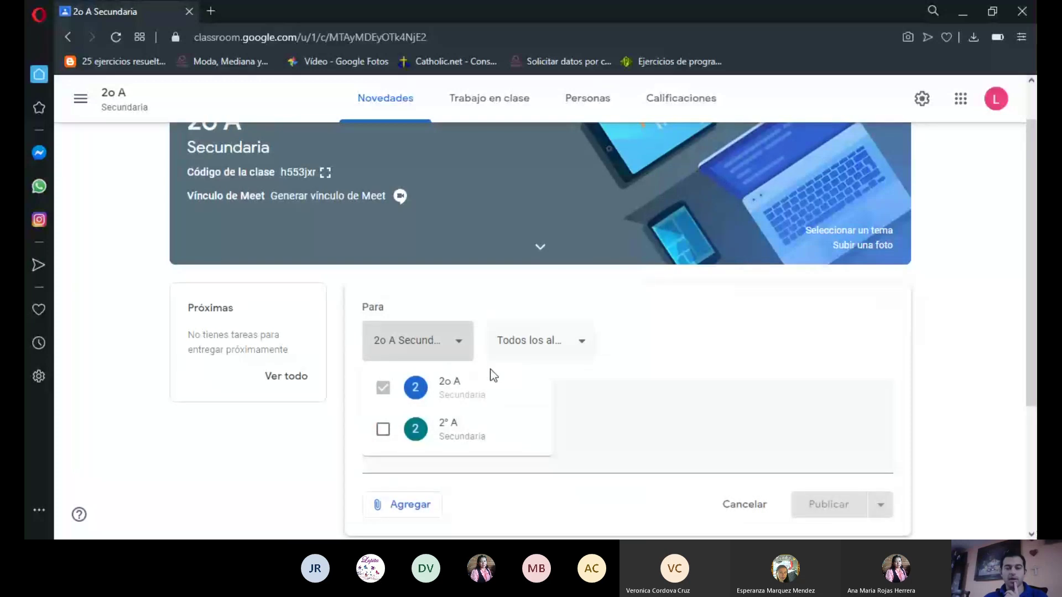
click(601, 355)
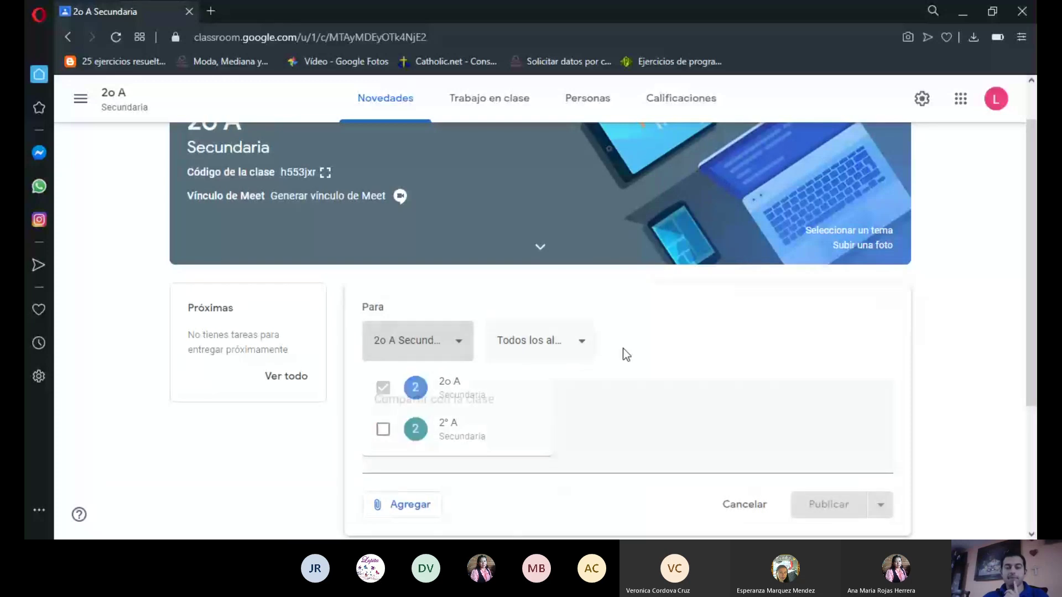
click(584, 345)
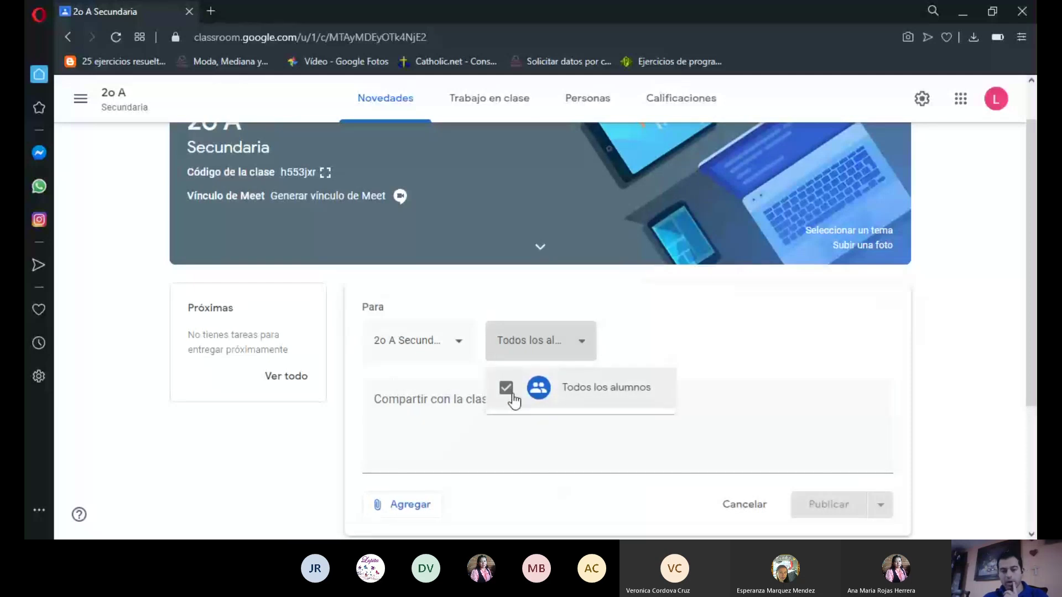
click(658, 314)
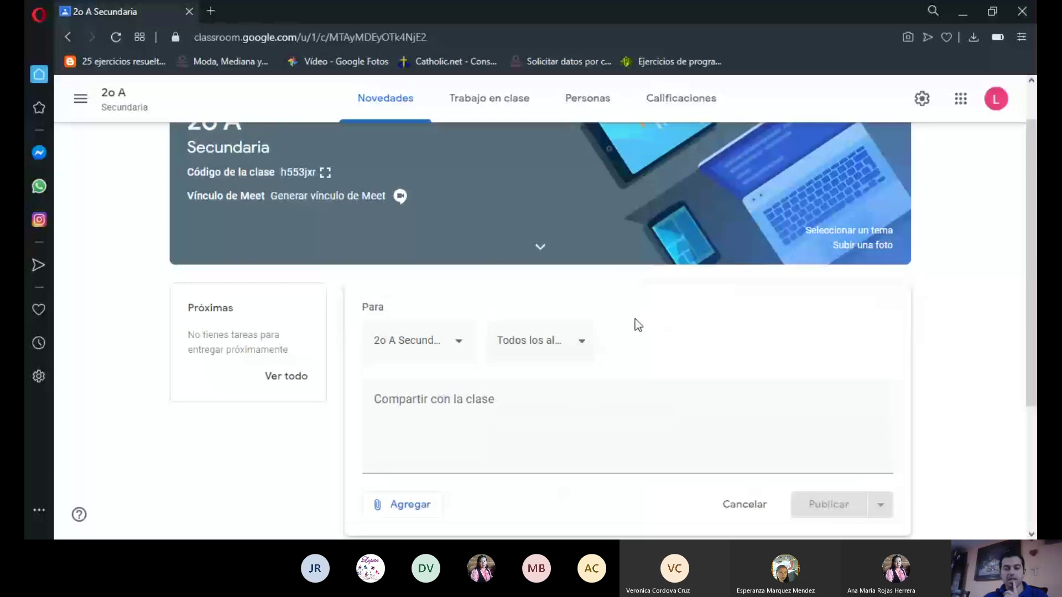
click(585, 351)
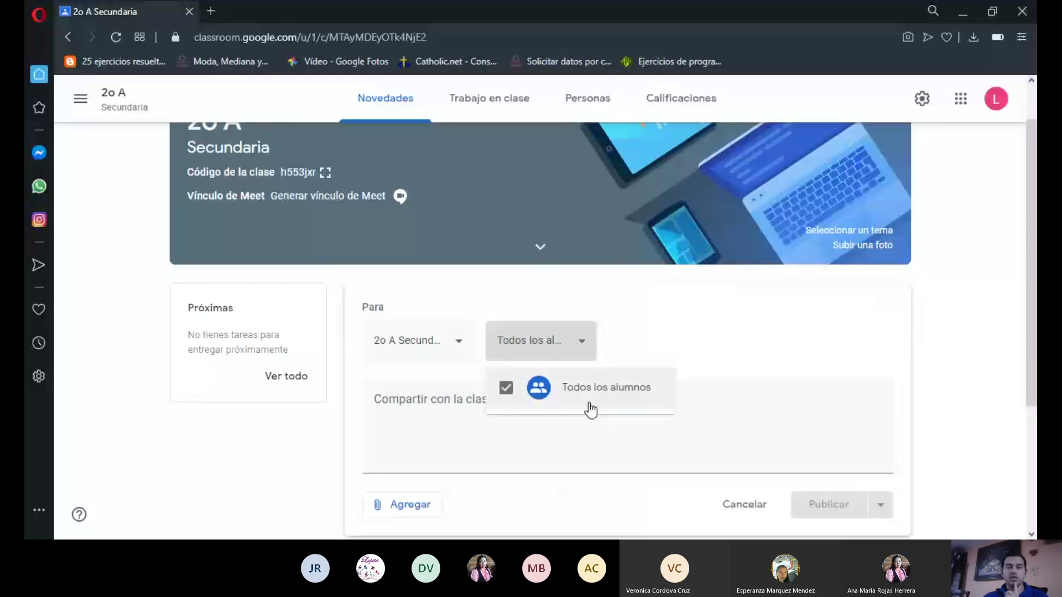
click(639, 340)
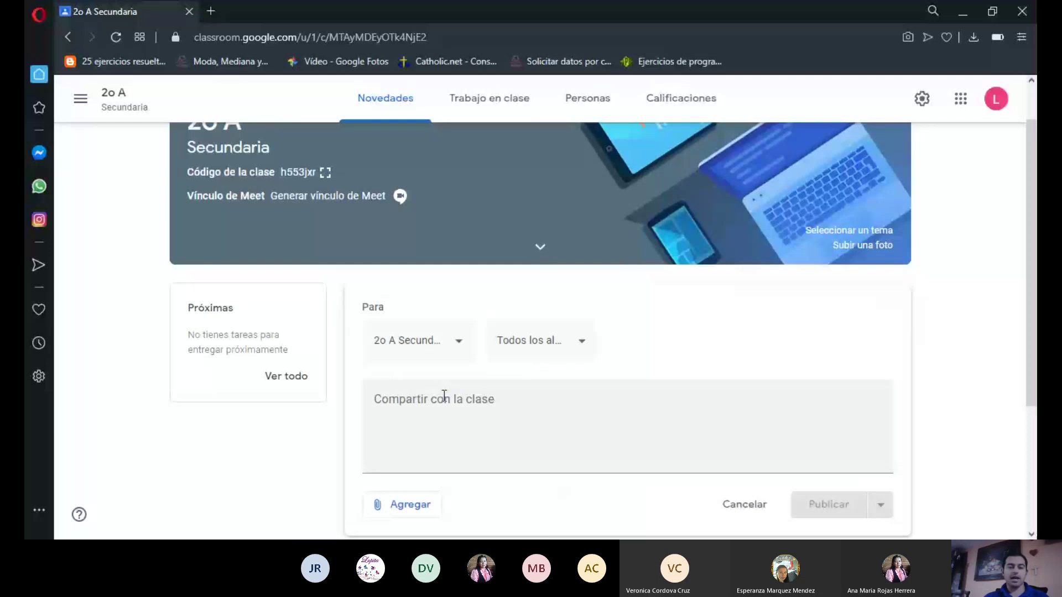
Step: Look over the Novedades page from the class banner to the published announcement and discard the empty draft
scroll(438, 337, up, 1)
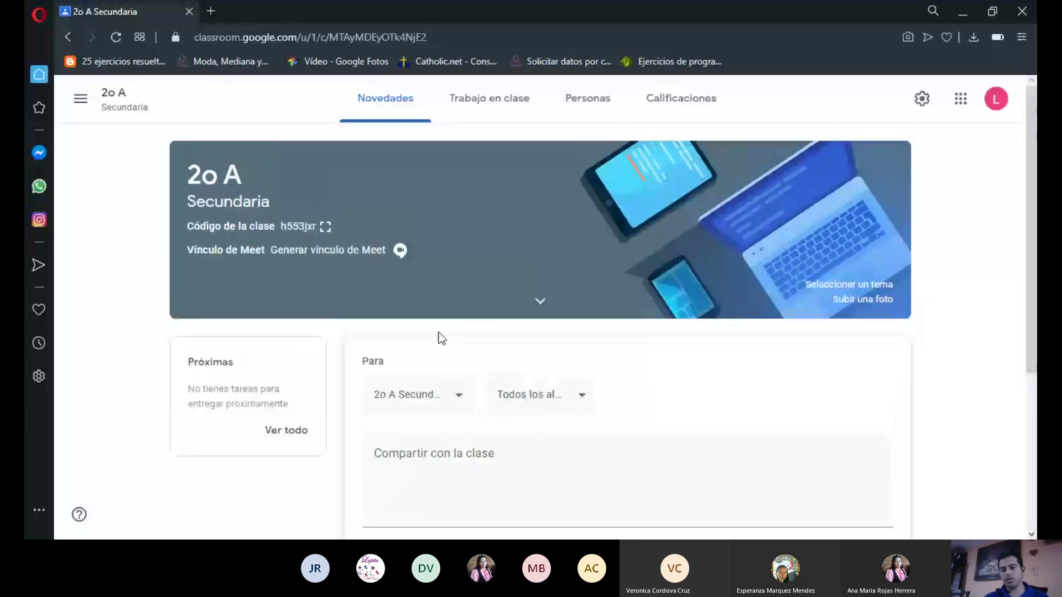
scroll(441, 338, down, 4)
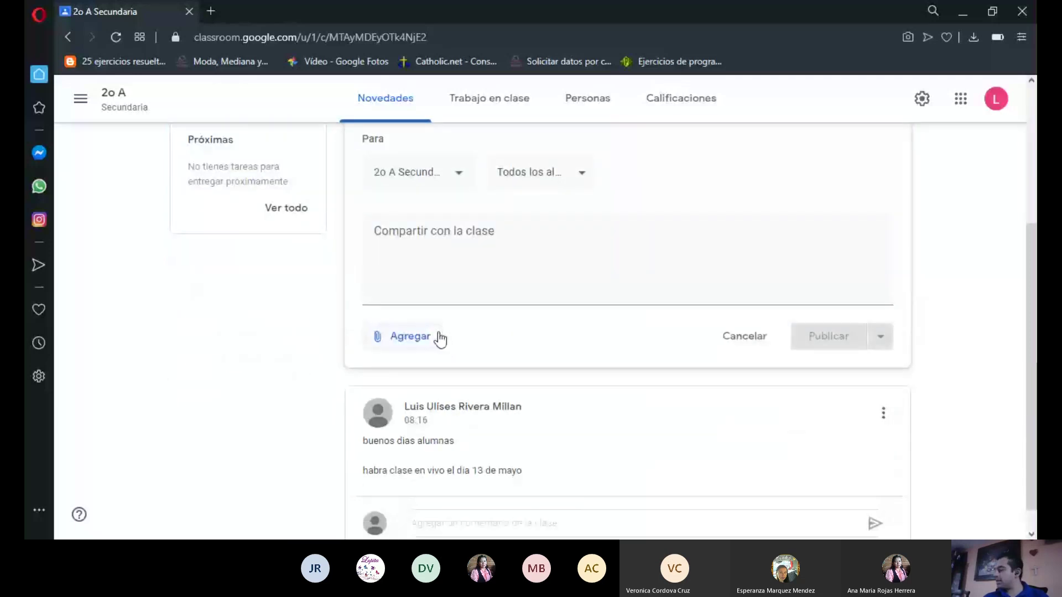
scroll(441, 338, up, 4)
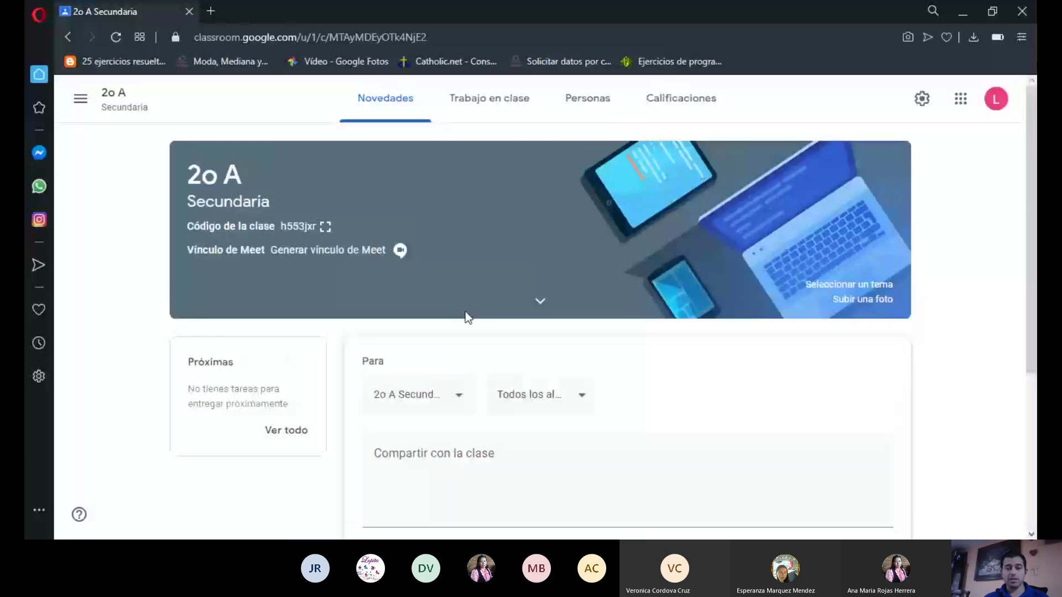
scroll(468, 317, down, 4)
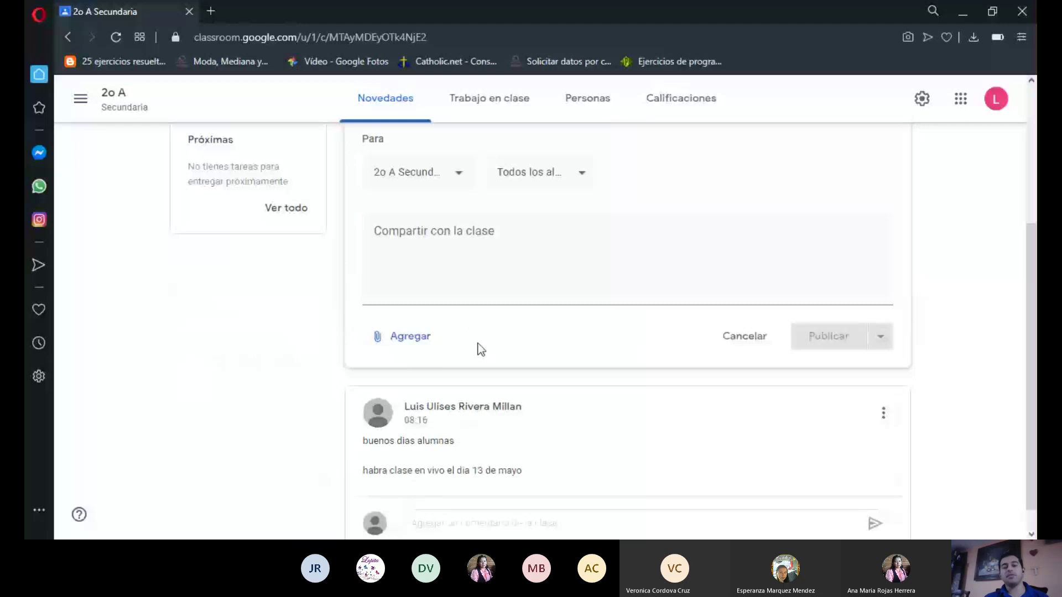
scroll(479, 353, down, 1)
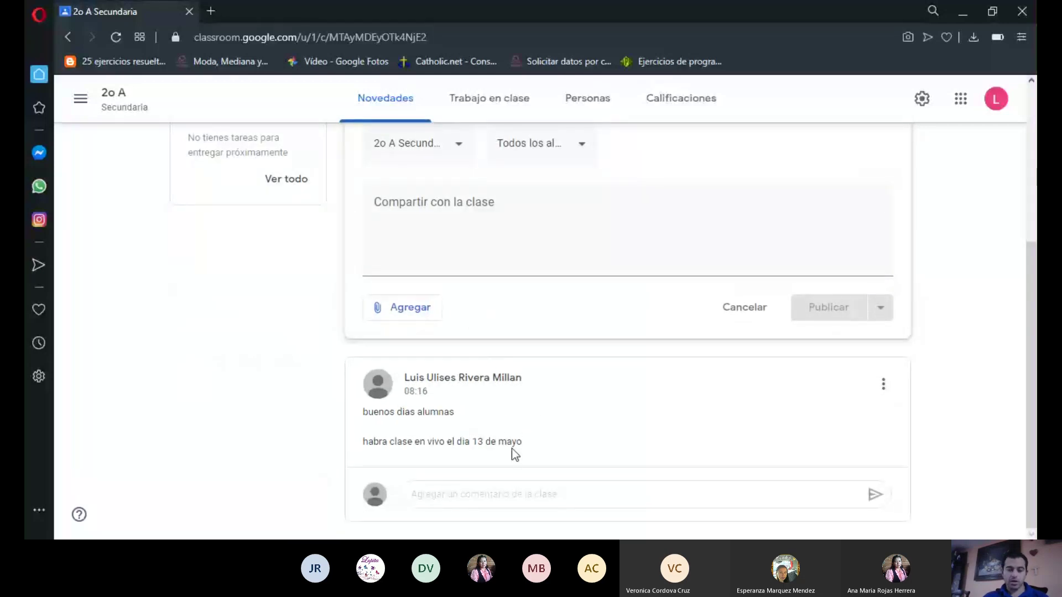
scroll(515, 422, up, 4)
scroll(519, 420, down, 3)
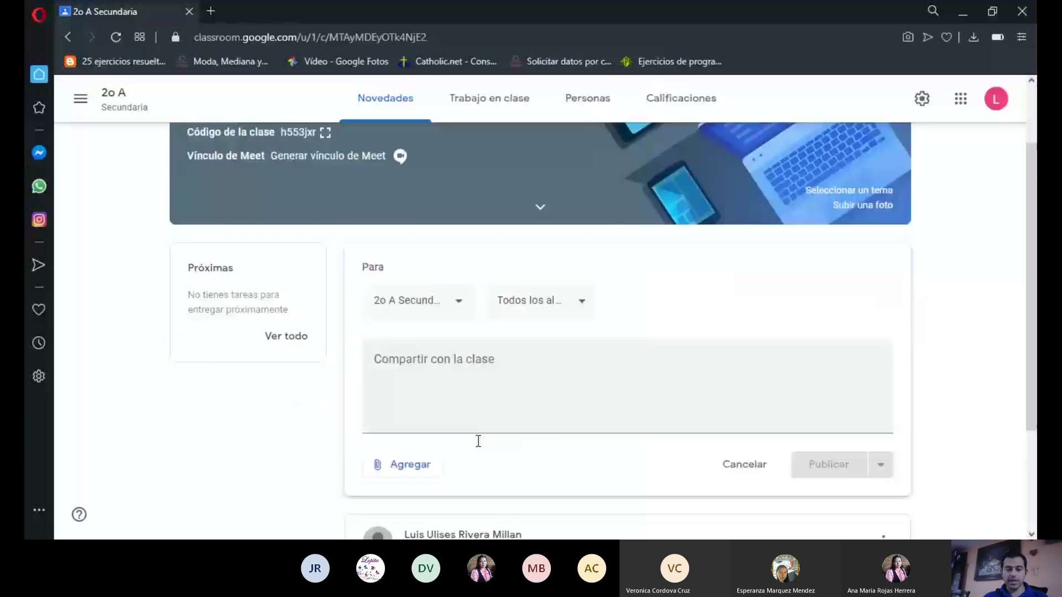
click(442, 354)
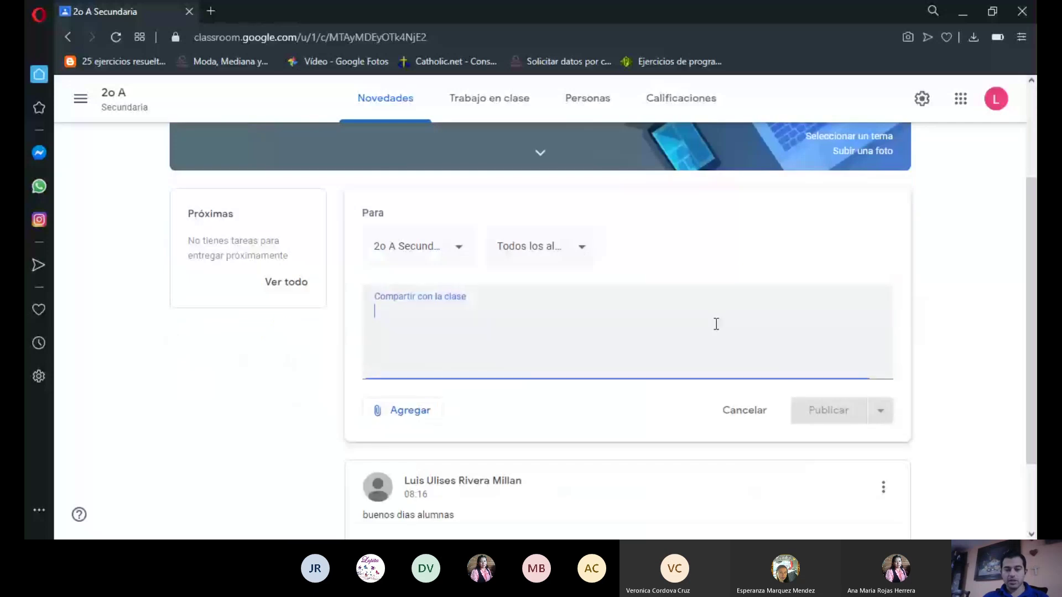
click(748, 446)
scroll(430, 235, up, 2)
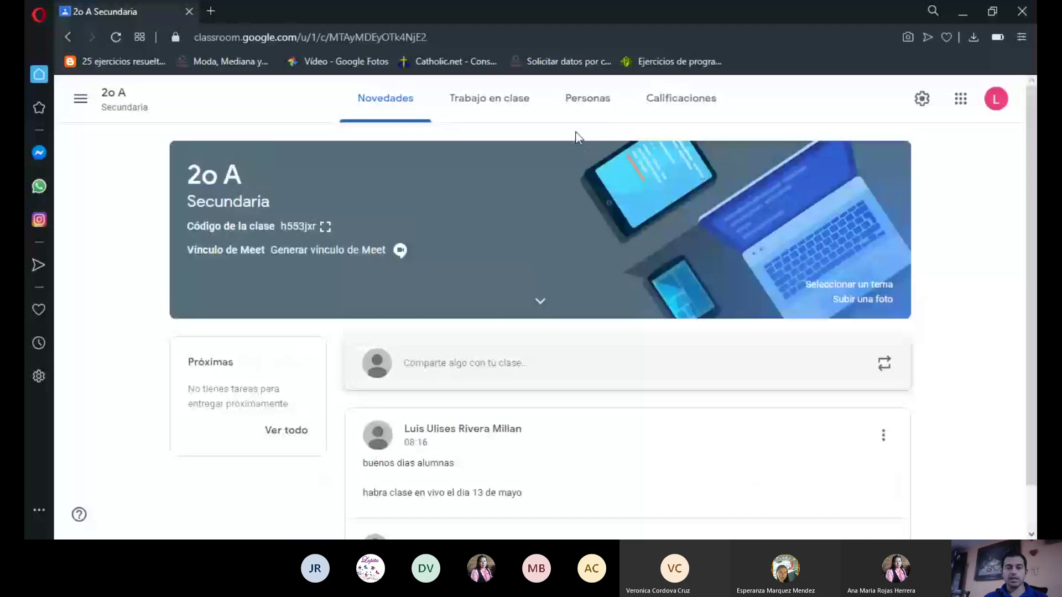
Step: Review the kinds of classwork that can be created under Trabajo en clase and start a new Tarea
click(494, 103)
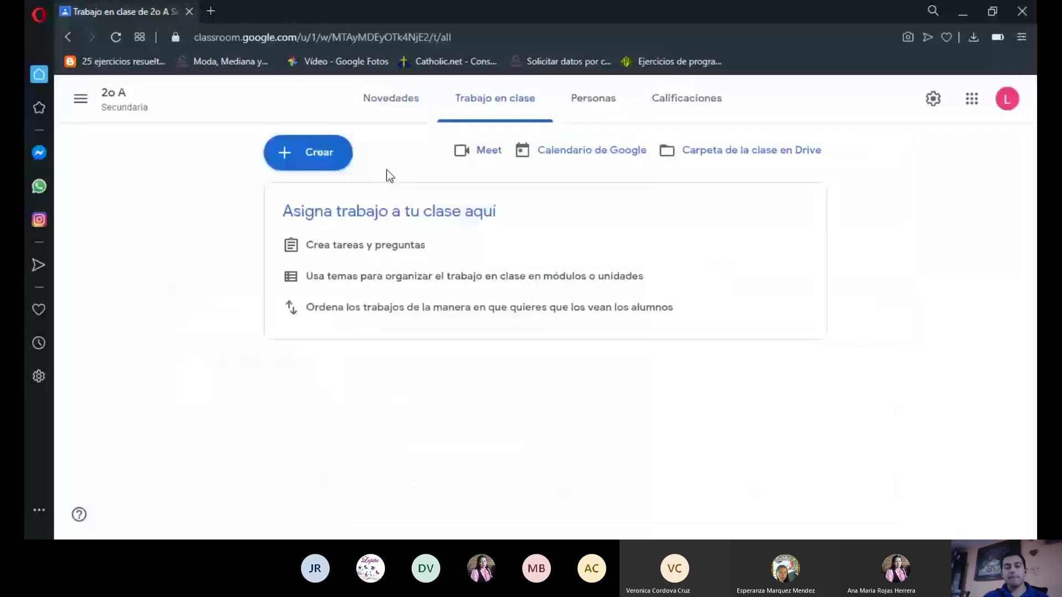
click(320, 161)
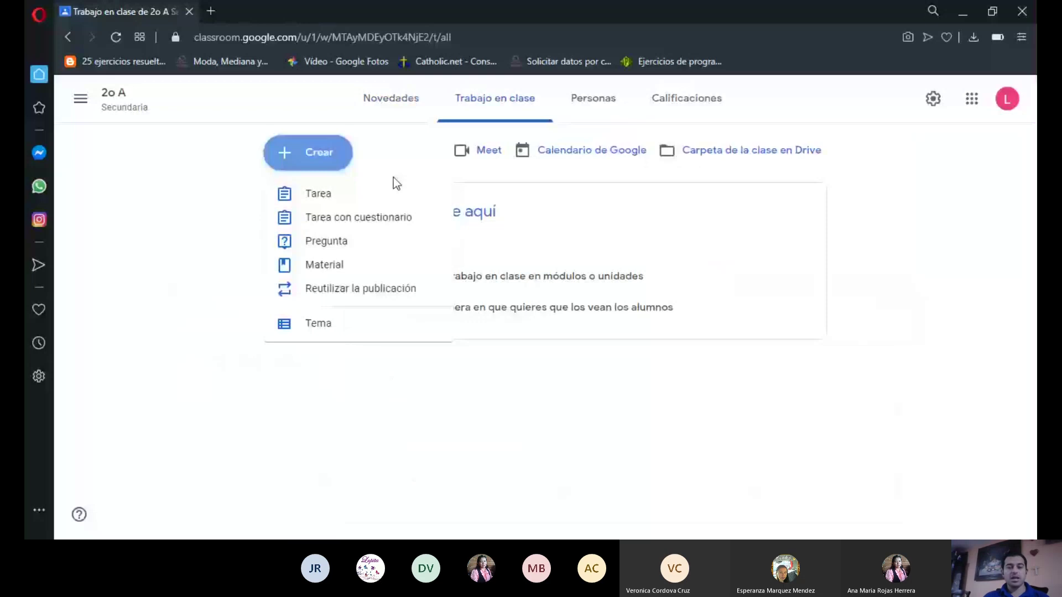
click(618, 206)
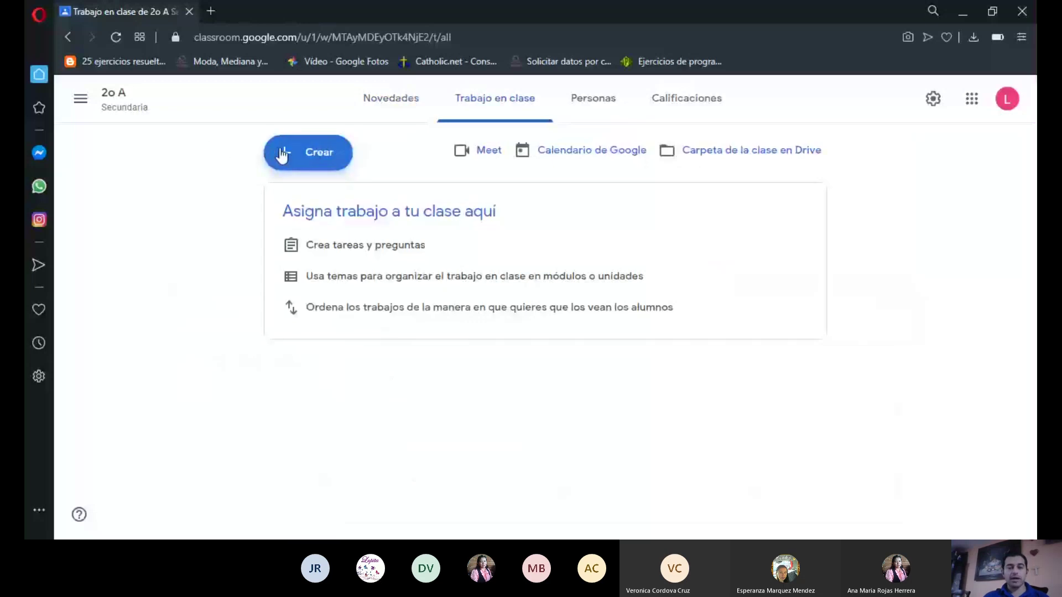
click(313, 165)
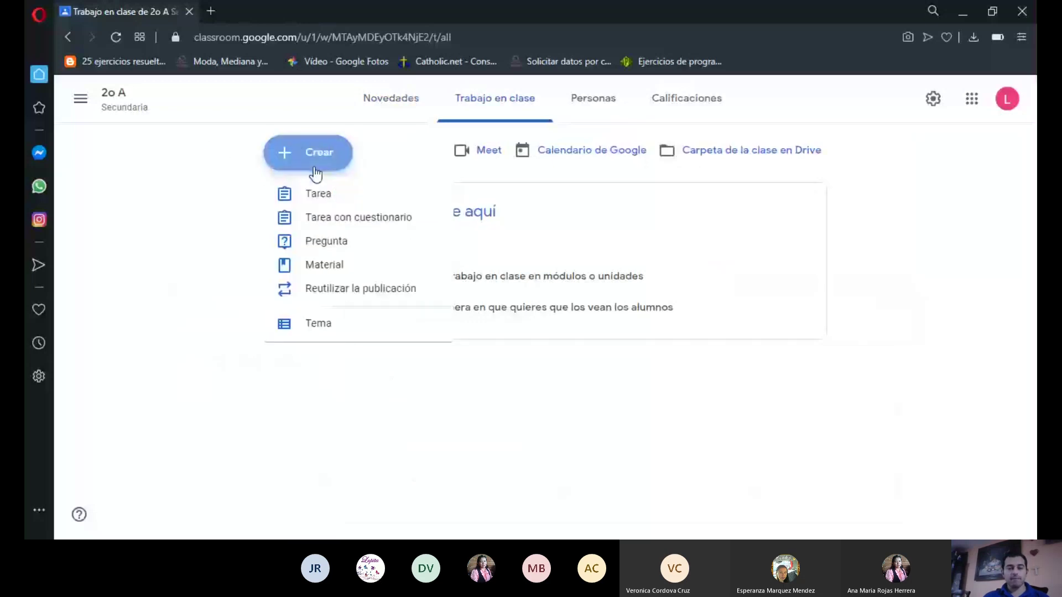
click(331, 199)
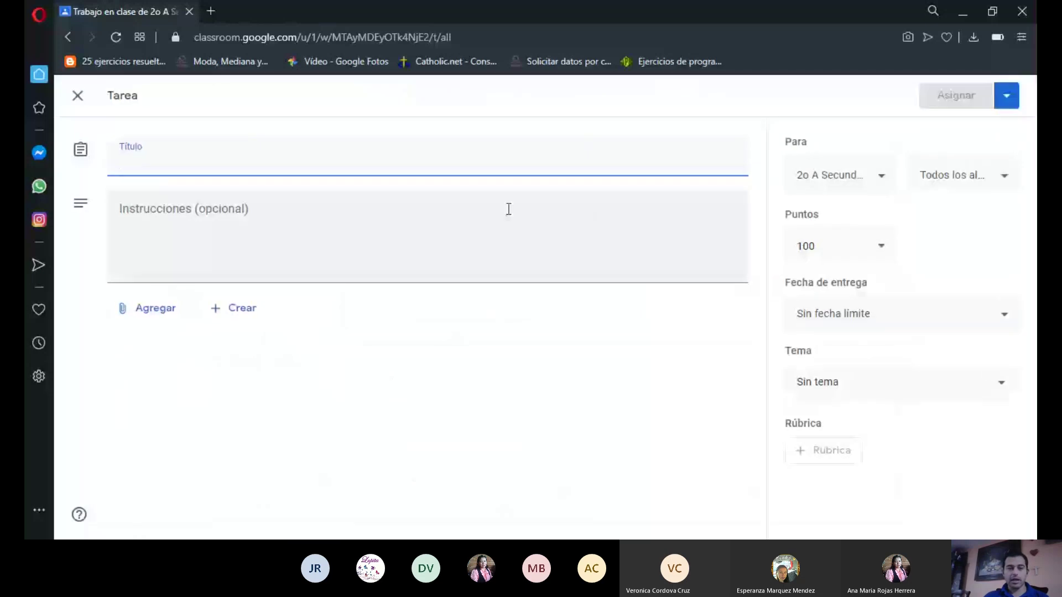
click(1023, 162)
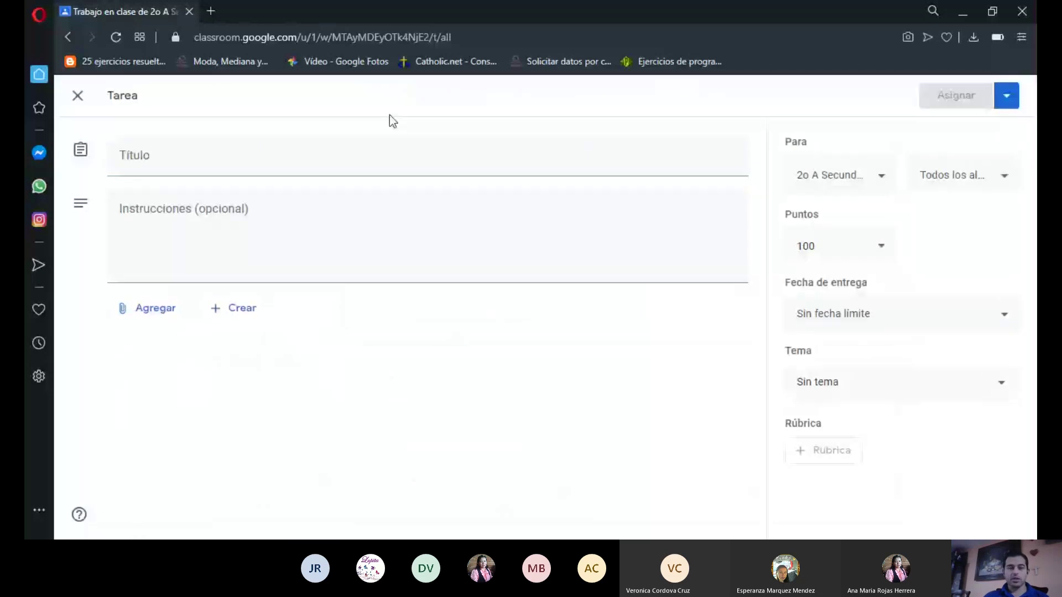
Step: Title the new assignment "Tarea |1"
click(170, 167)
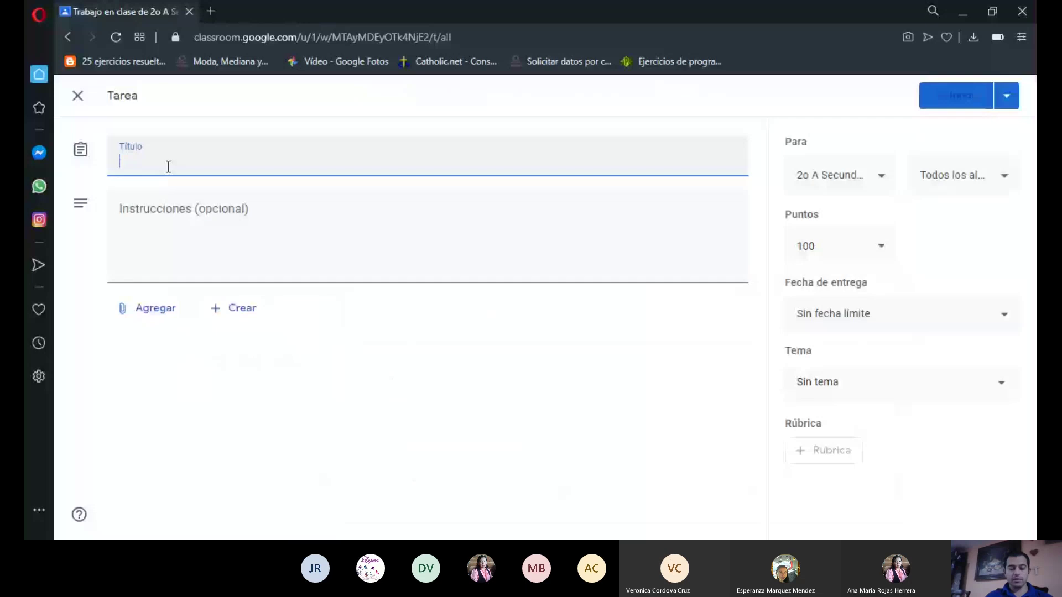
text(Tare1)
key(Left)
text(a)
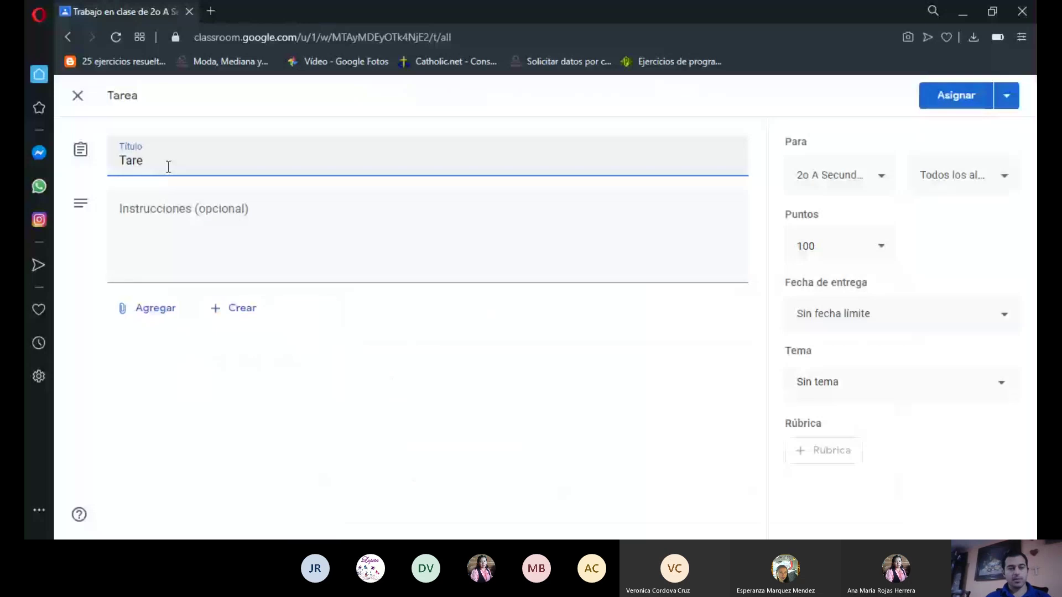
Step: Enter the assignment instructions "favor de enviar un archivo de texto"
click(187, 240)
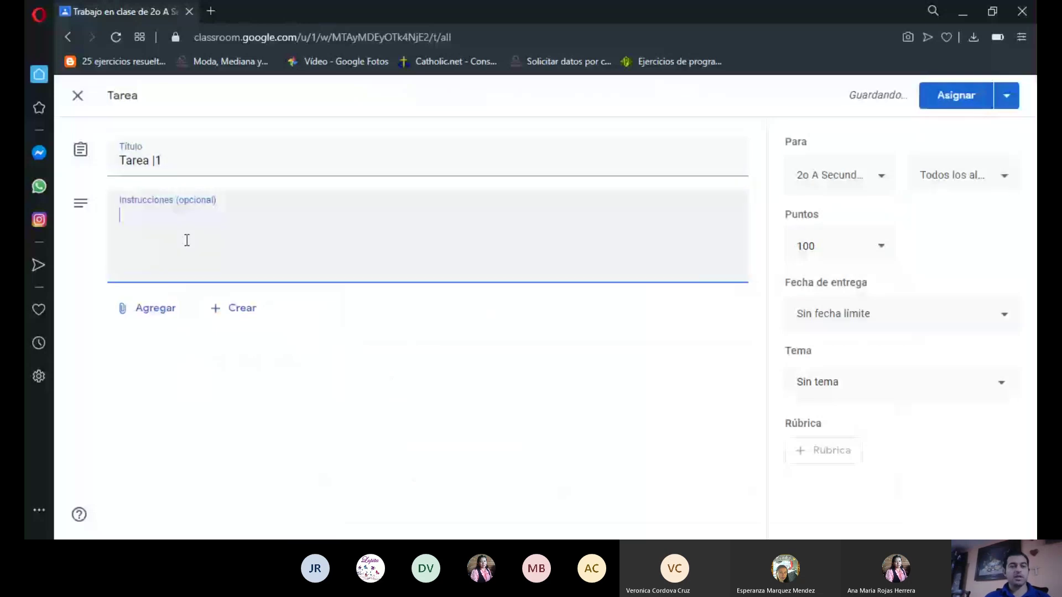
text(favor de nevi)
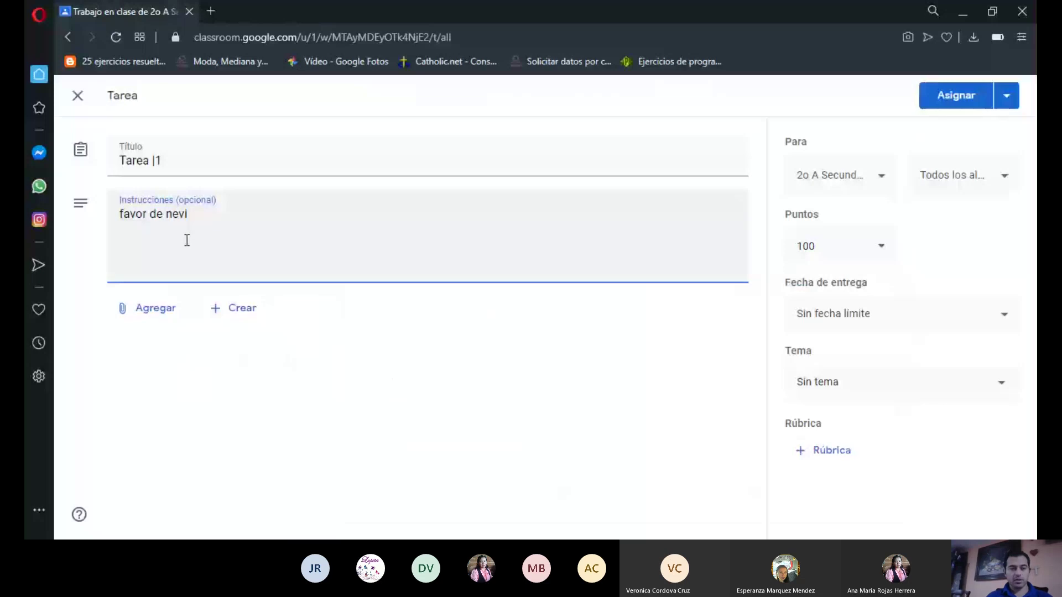
key(BackSpace)
key(BackSpace)
key(BackSpace)
key(BackSpace)
text(enviar u)
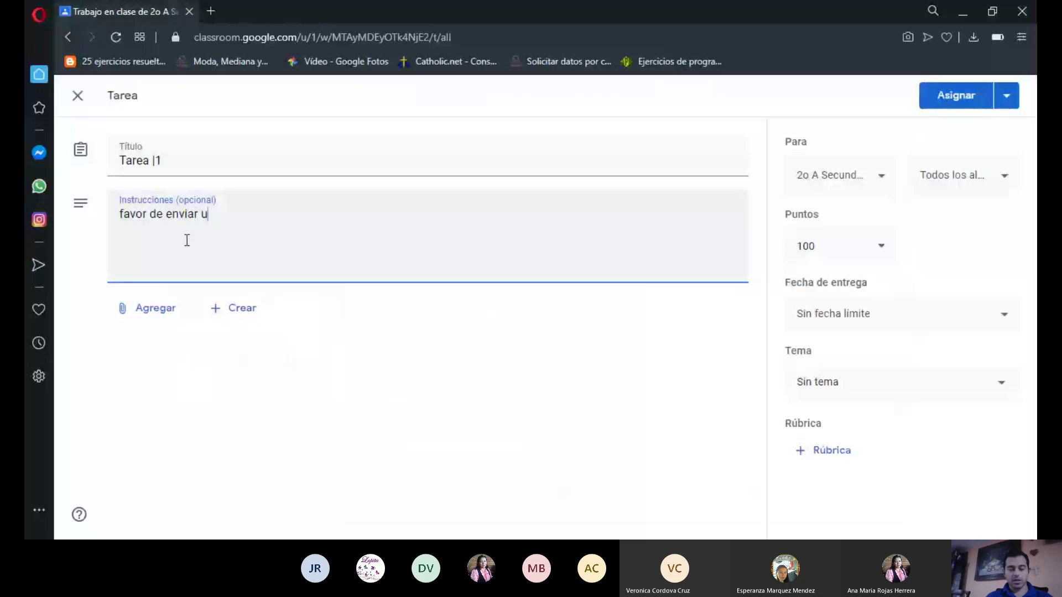
text(n archivo de)
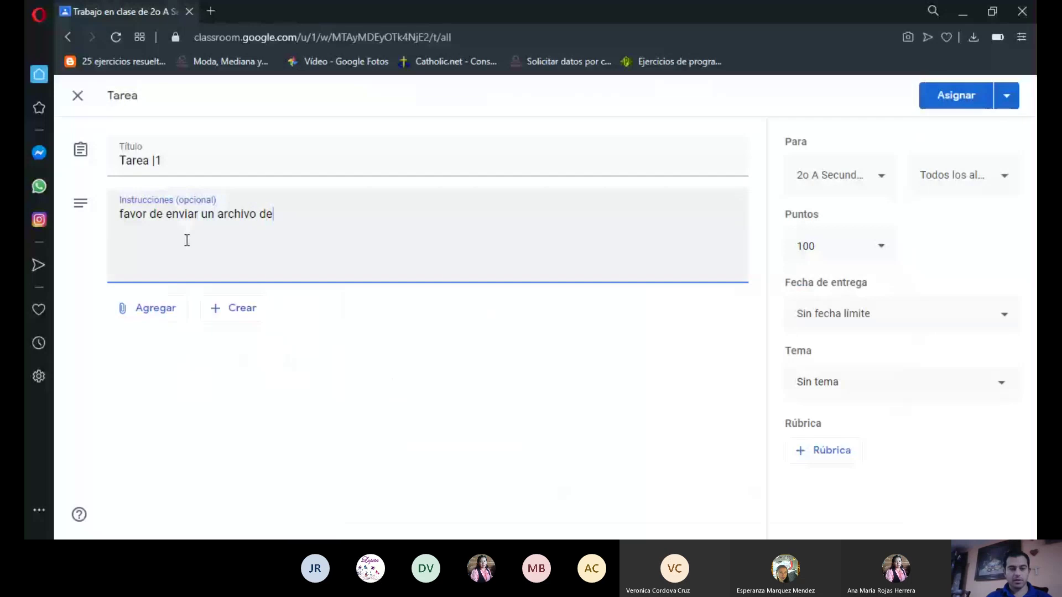
text( texto)
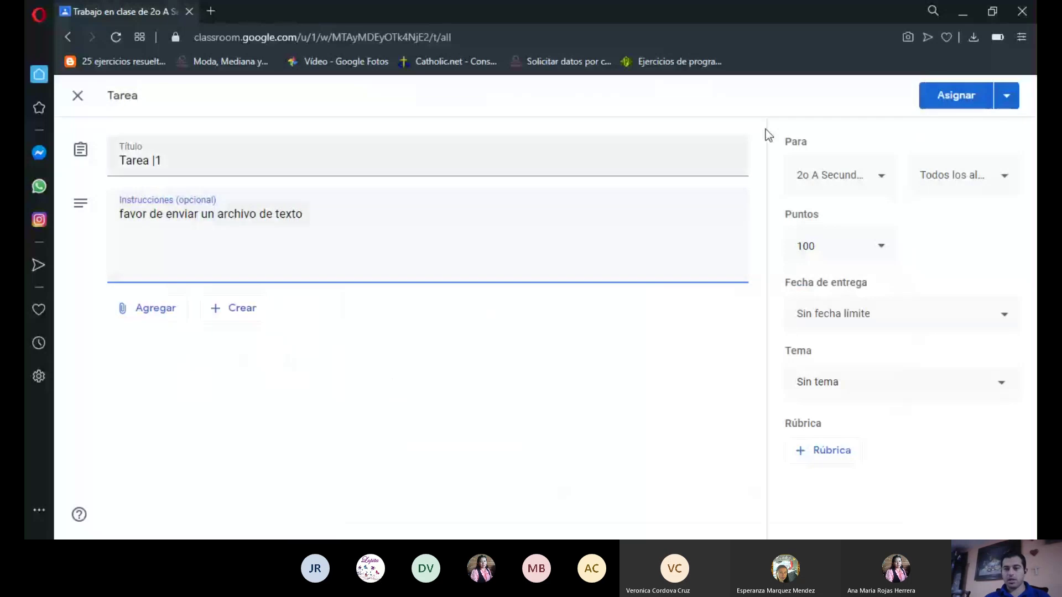
Step: Review the attachment sources and the choices of recipient classes and students for the assignment
click(172, 313)
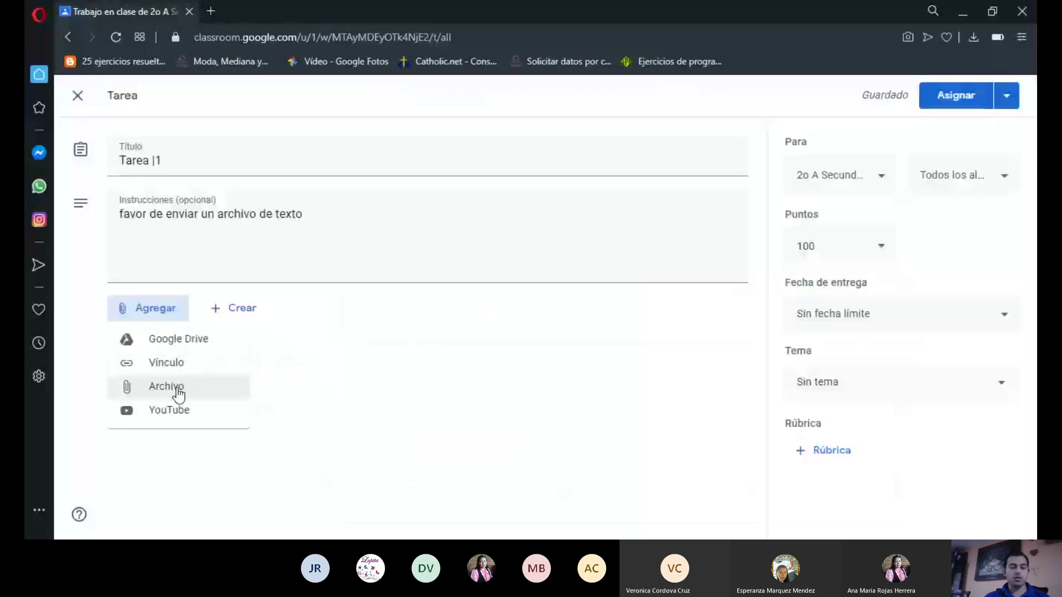
click(440, 320)
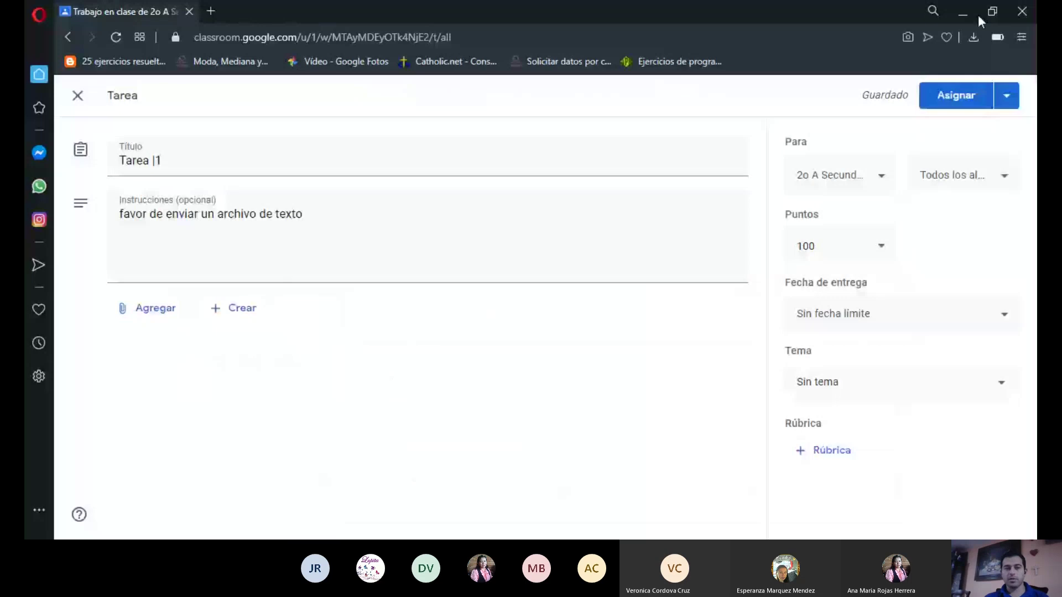
click(883, 180)
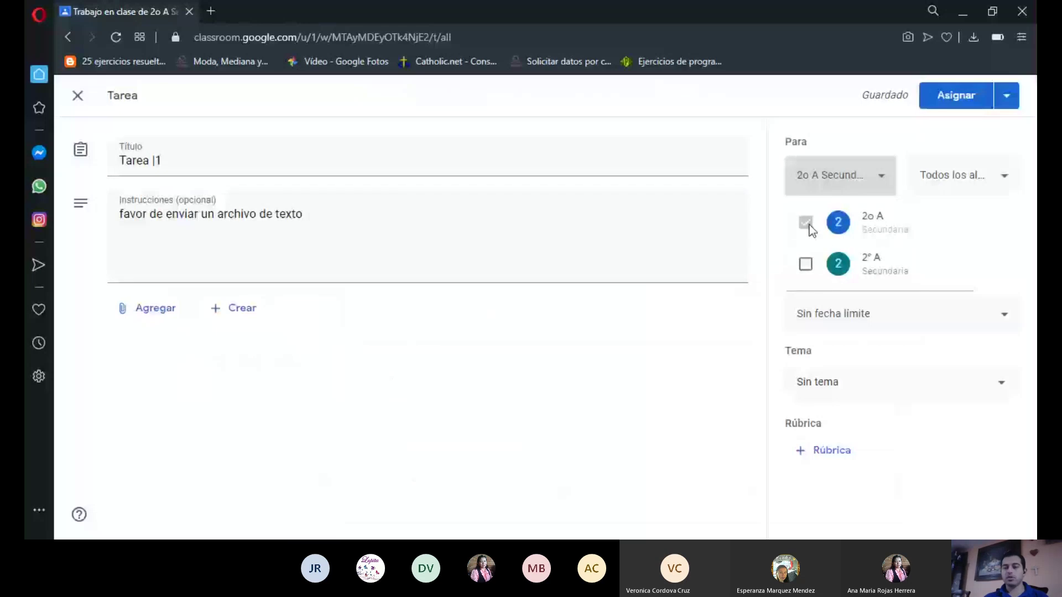
click(771, 224)
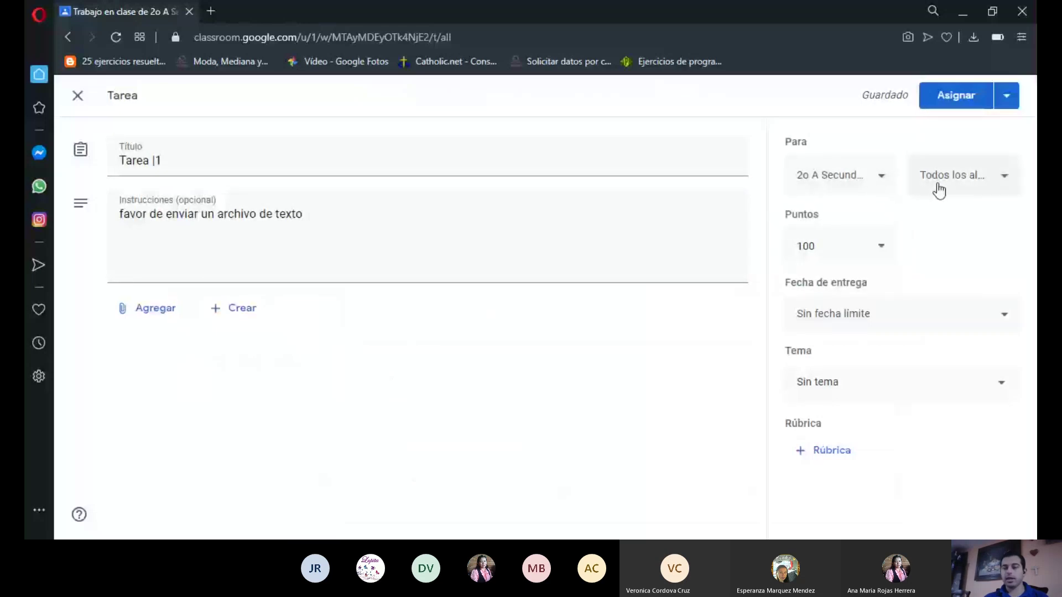
click(1003, 177)
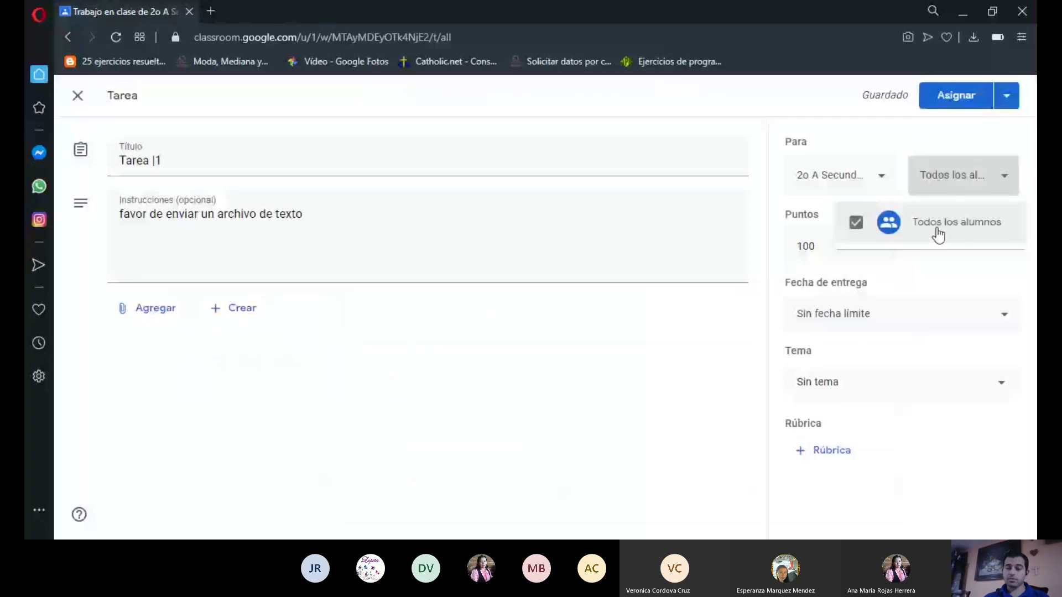
click(791, 230)
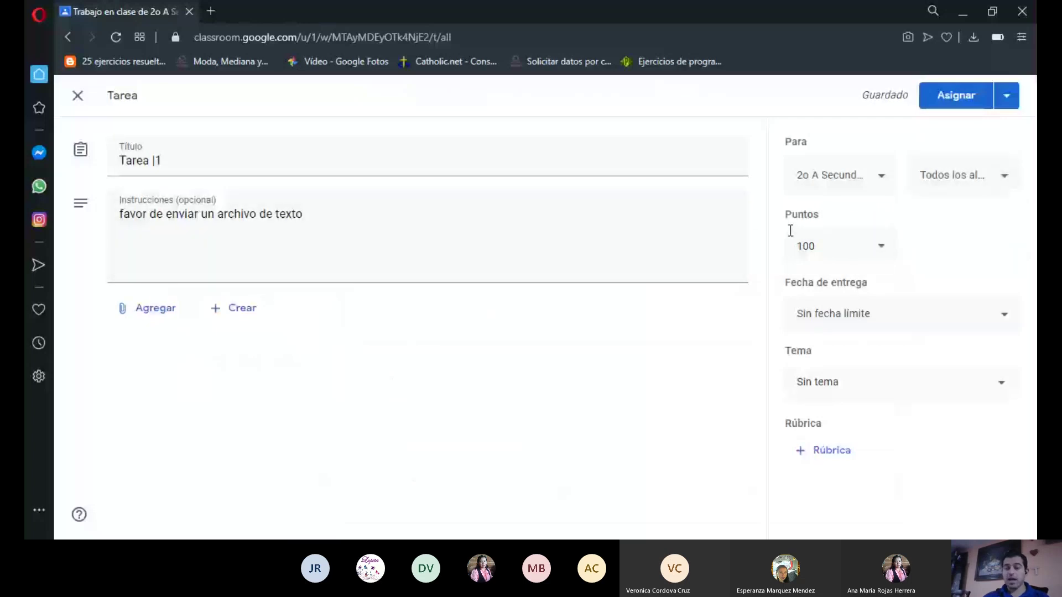
Step: Set the assignment's maximum score to 10 points
click(851, 244)
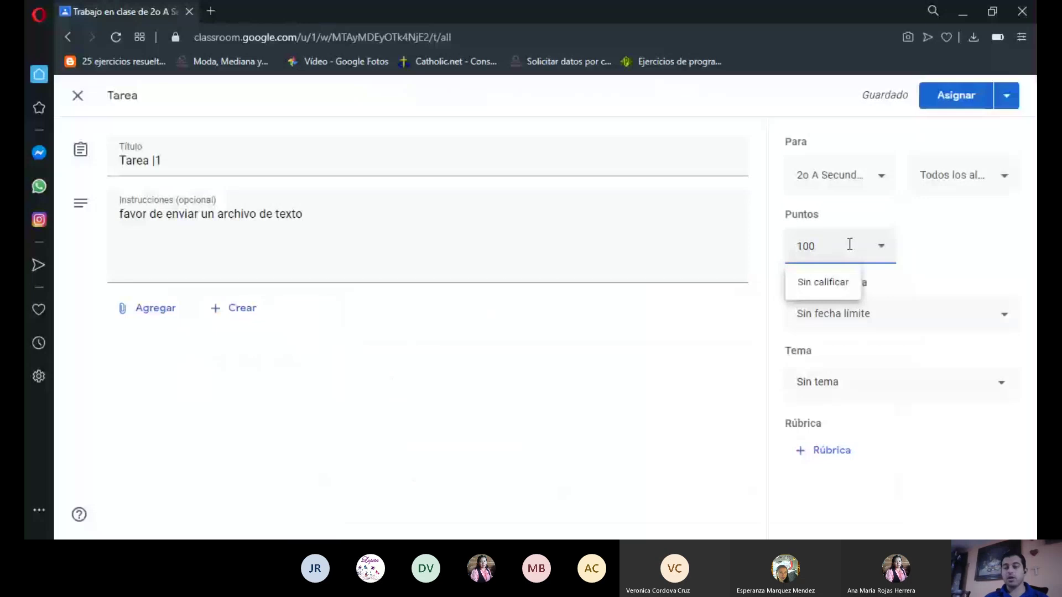
key(BackSpace)
key(BackSpace)
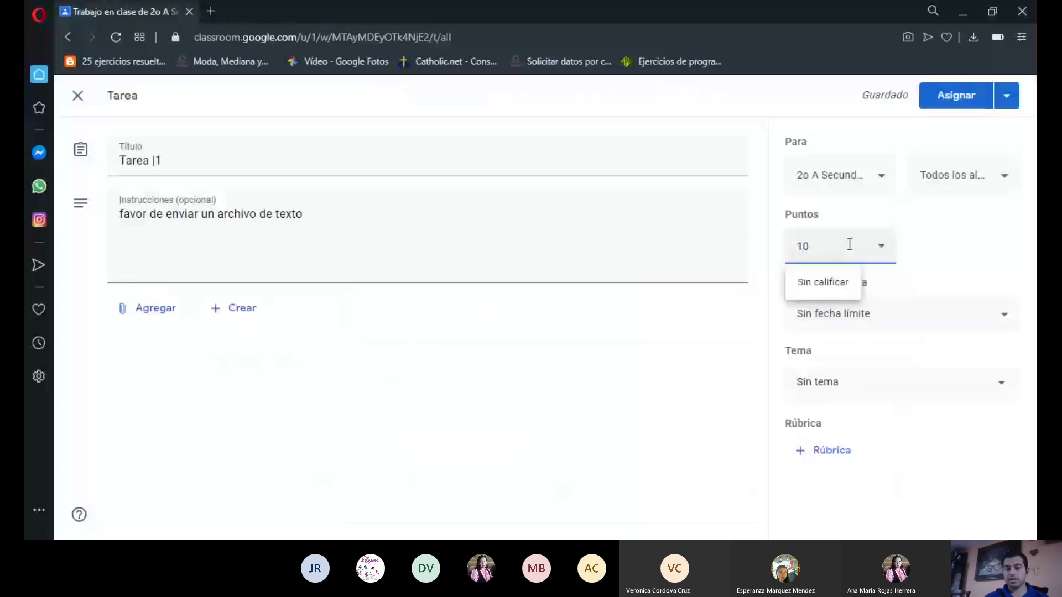
click(947, 216)
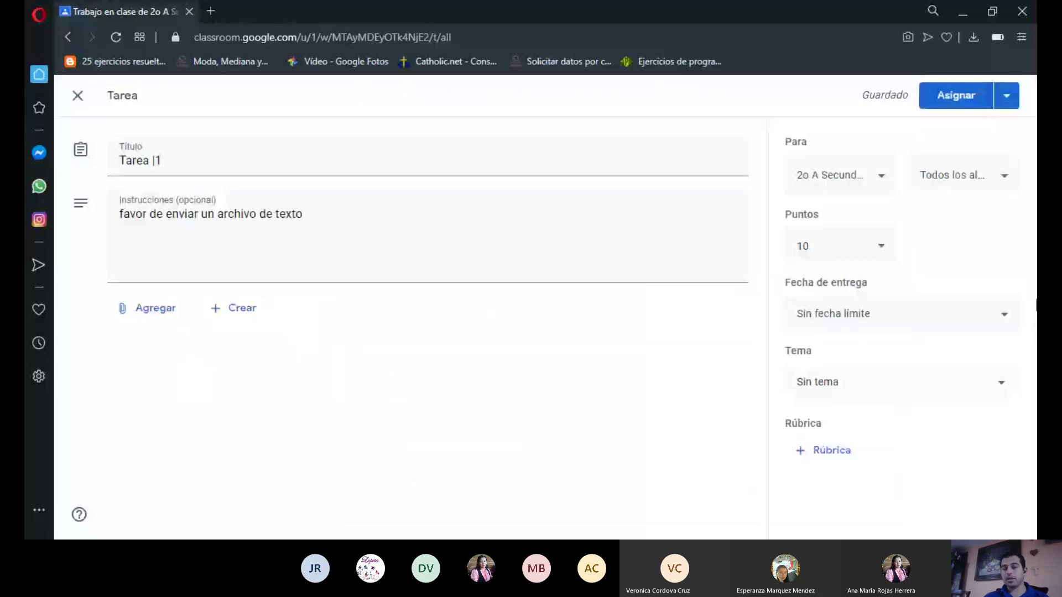
Step: Set the assignment's due date to 14 May 2020 at 23:59
click(1007, 320)
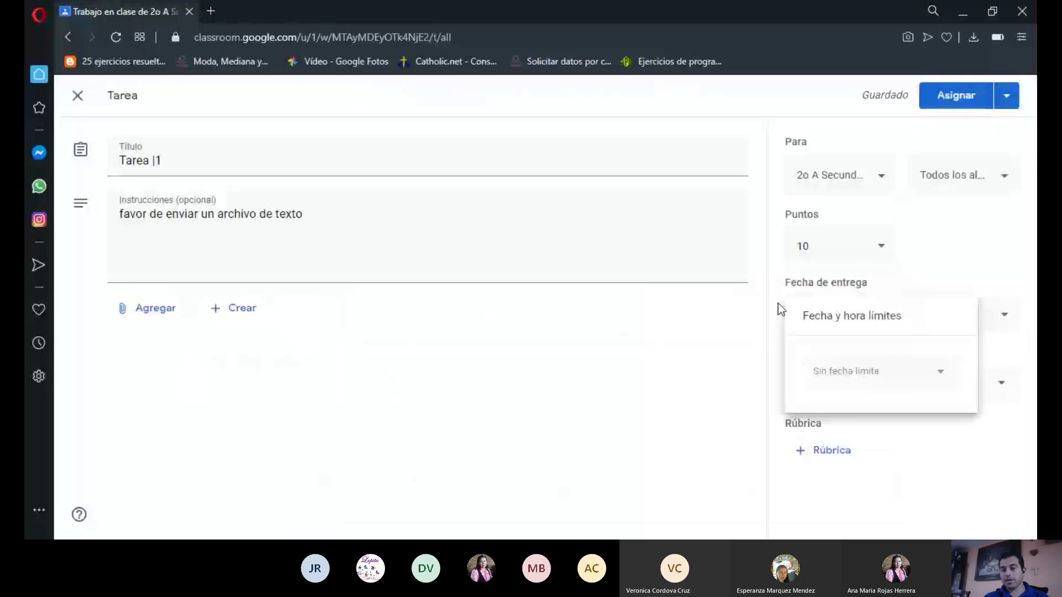
click(862, 371)
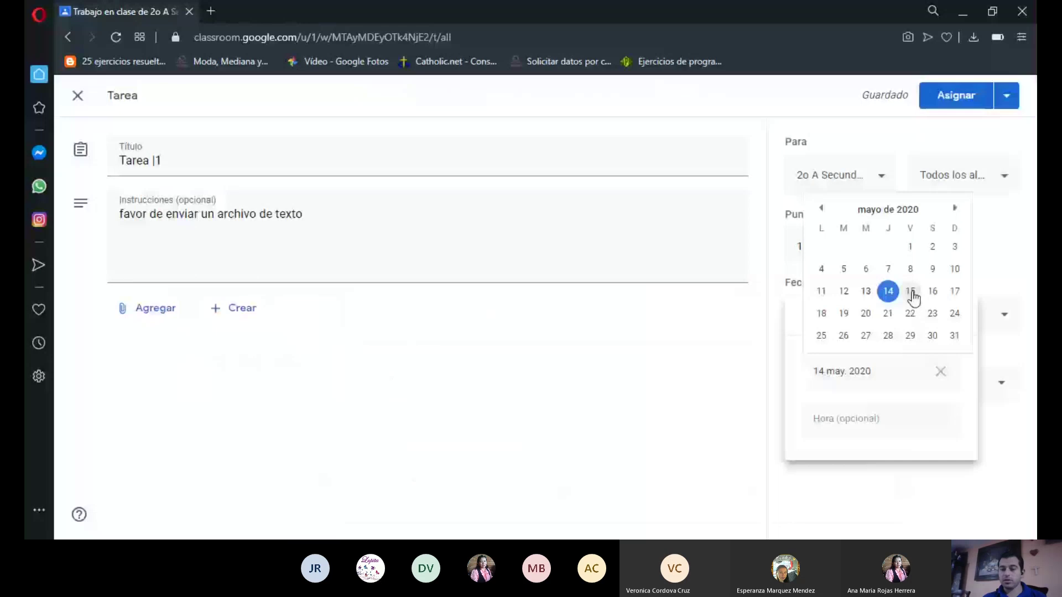
click(888, 291)
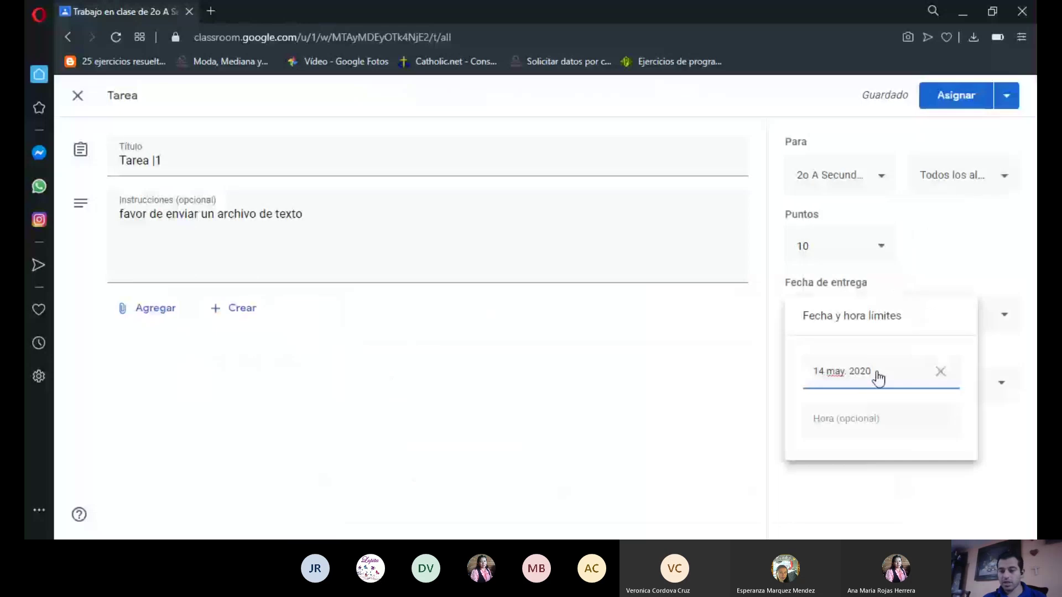
click(852, 418)
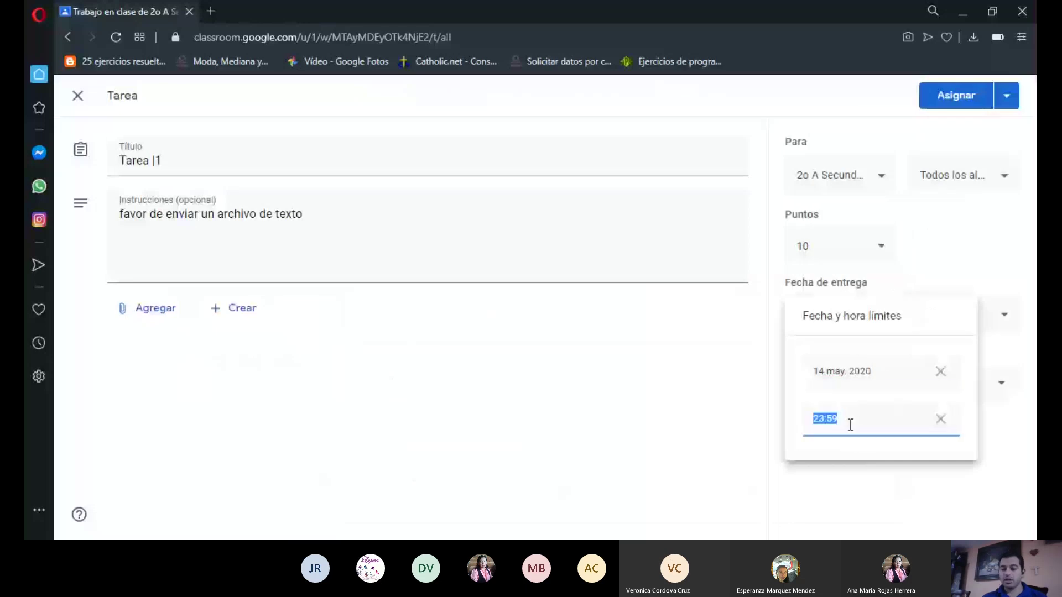
click(625, 410)
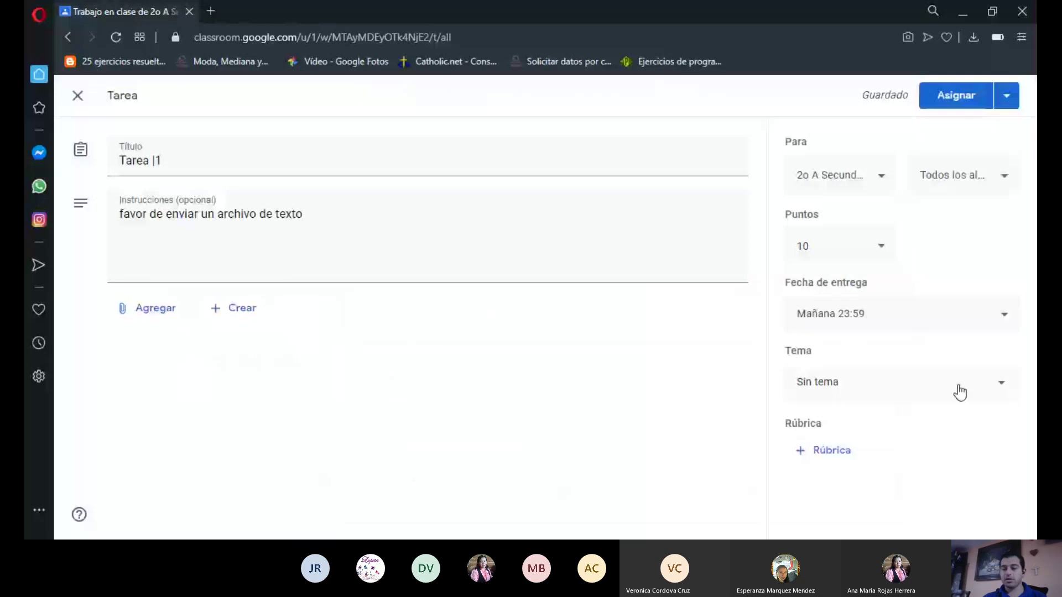
Step: Review the topic, rubric and file-creation choices, keeping Sin tema, and assign the task to the 2o A class
click(1004, 386)
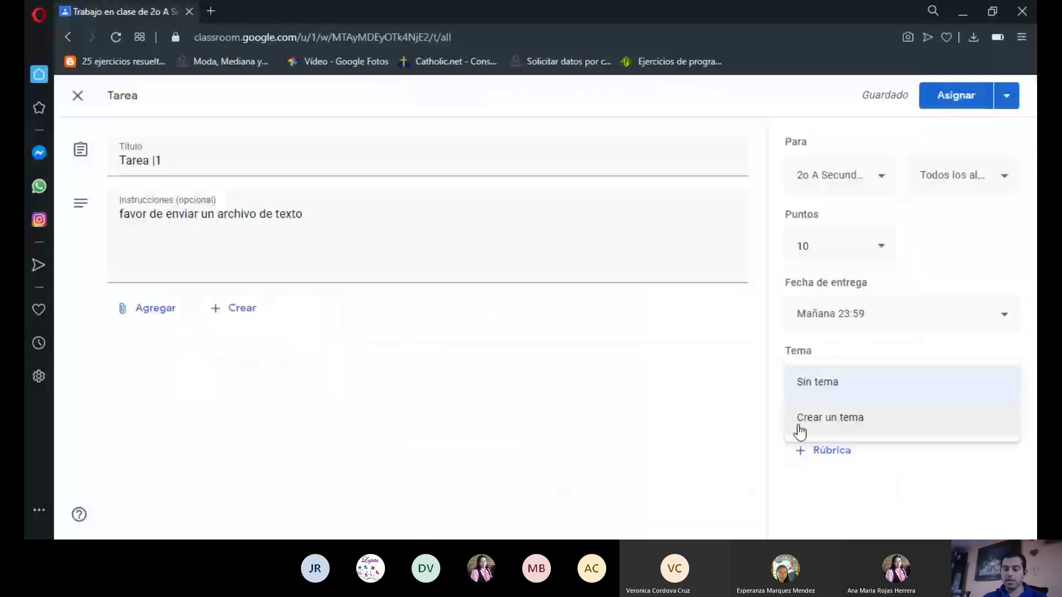
click(799, 386)
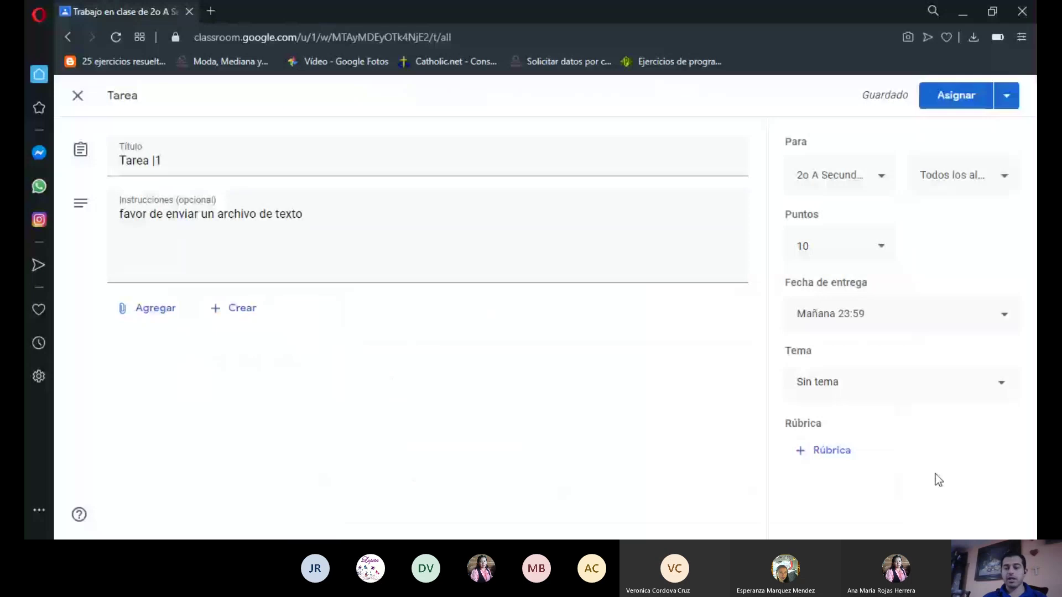
click(802, 453)
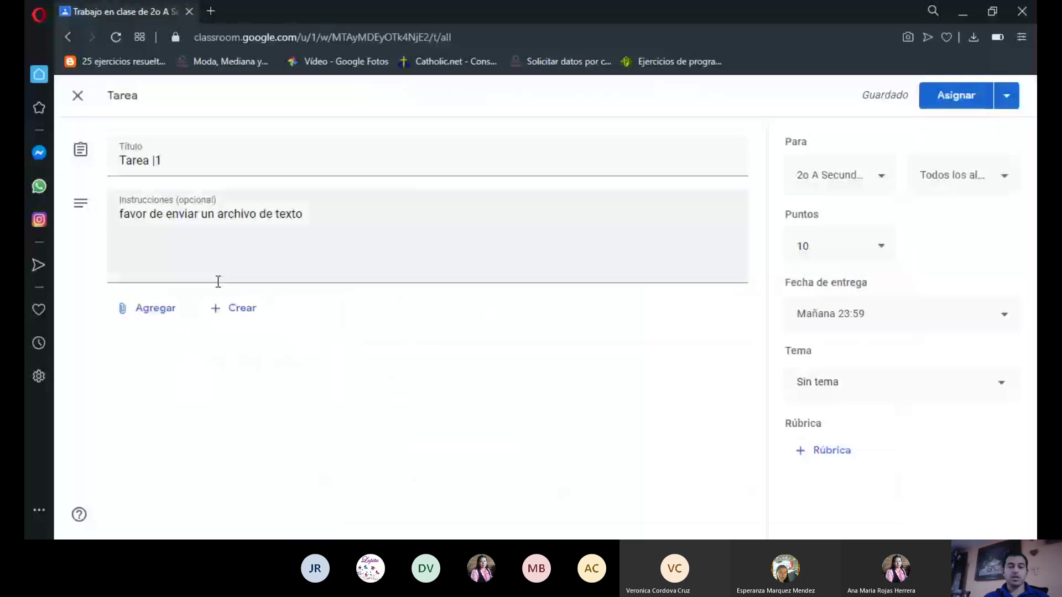
click(236, 309)
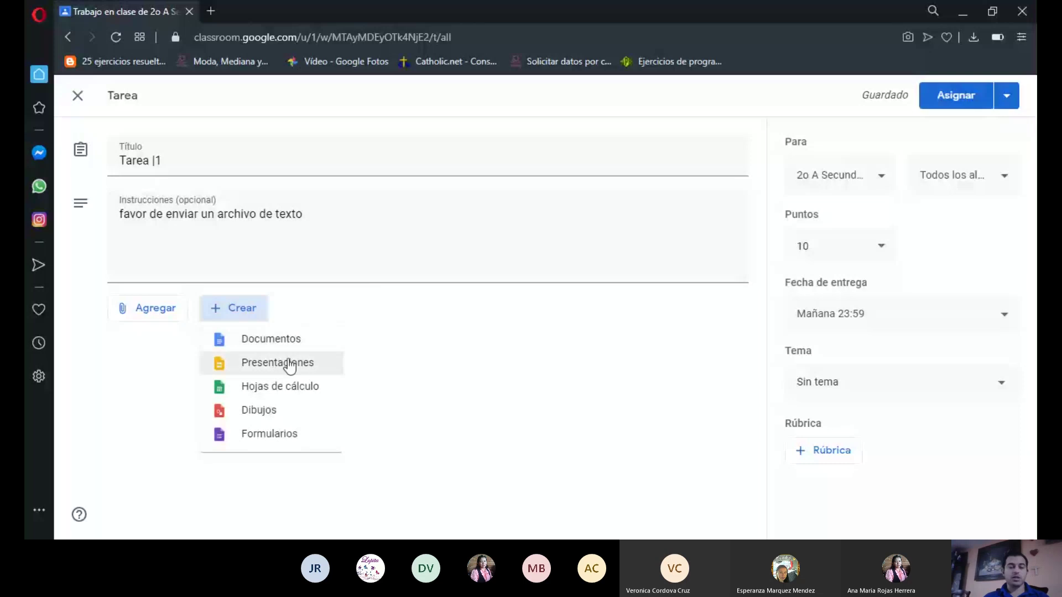
click(450, 270)
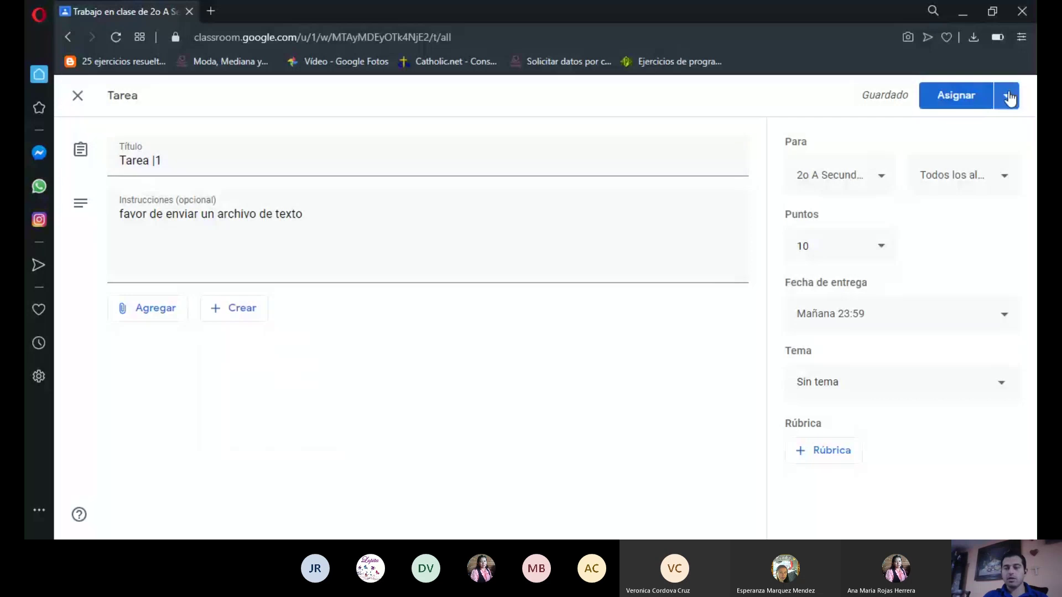
click(953, 96)
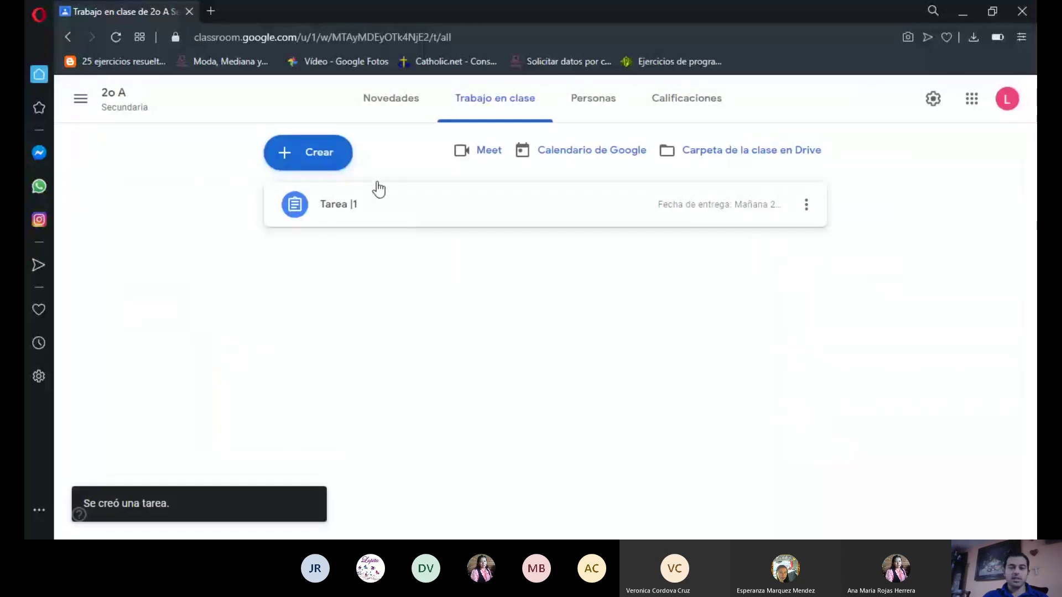
Step: Start a Tarea con cuestionario in the 2o A class and title it "Tarea 1"
click(335, 157)
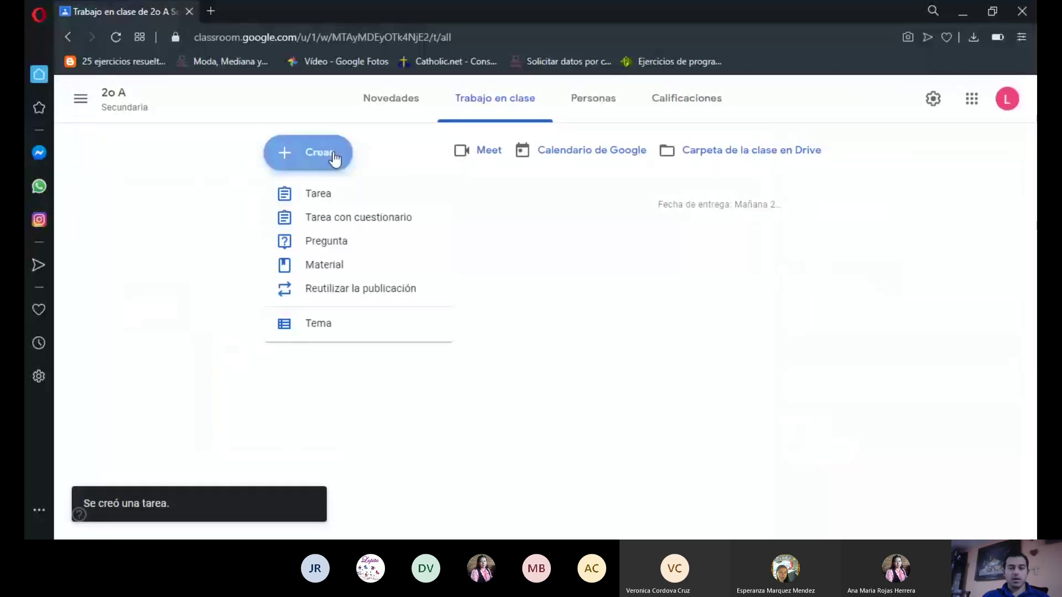
click(362, 220)
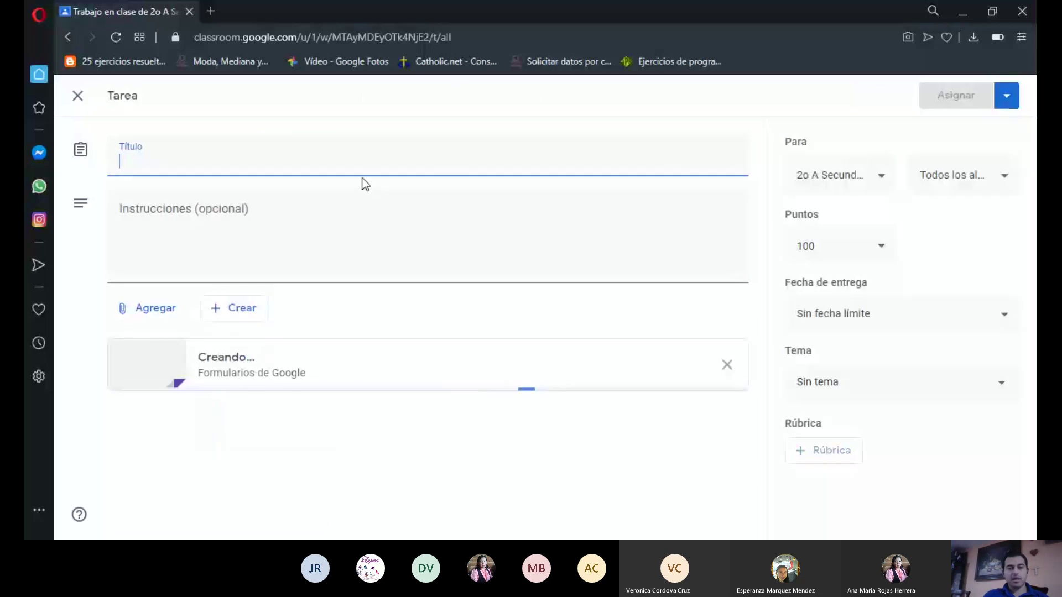
click(171, 162)
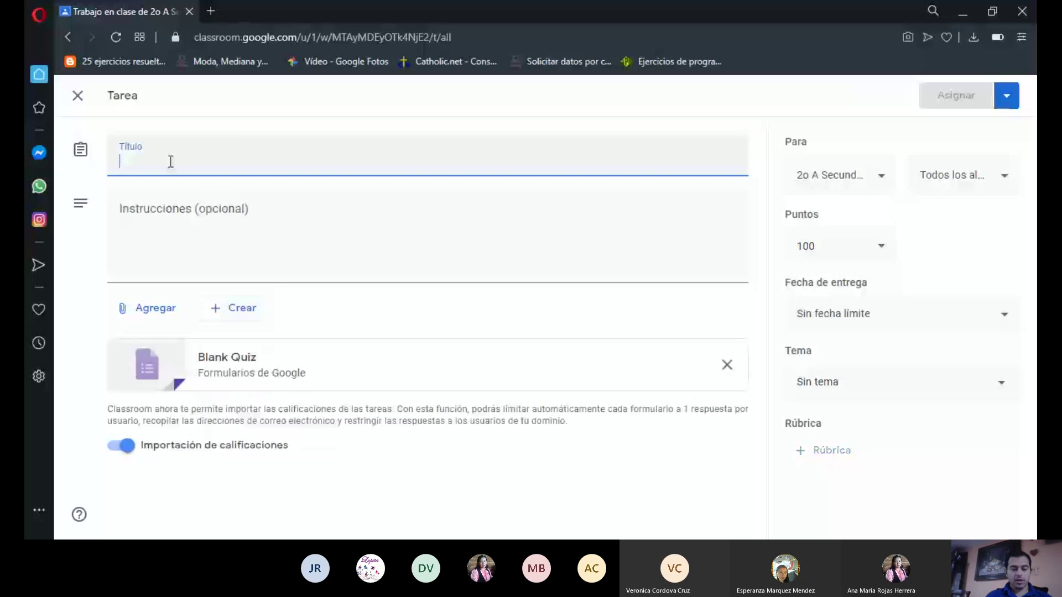
text(Tarea 1)
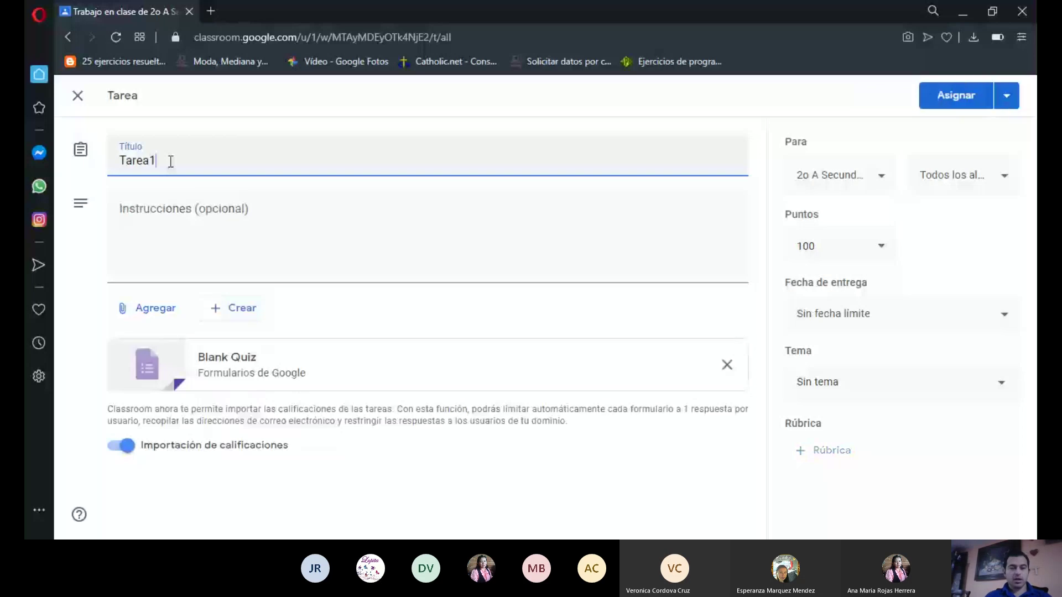
click(94, 319)
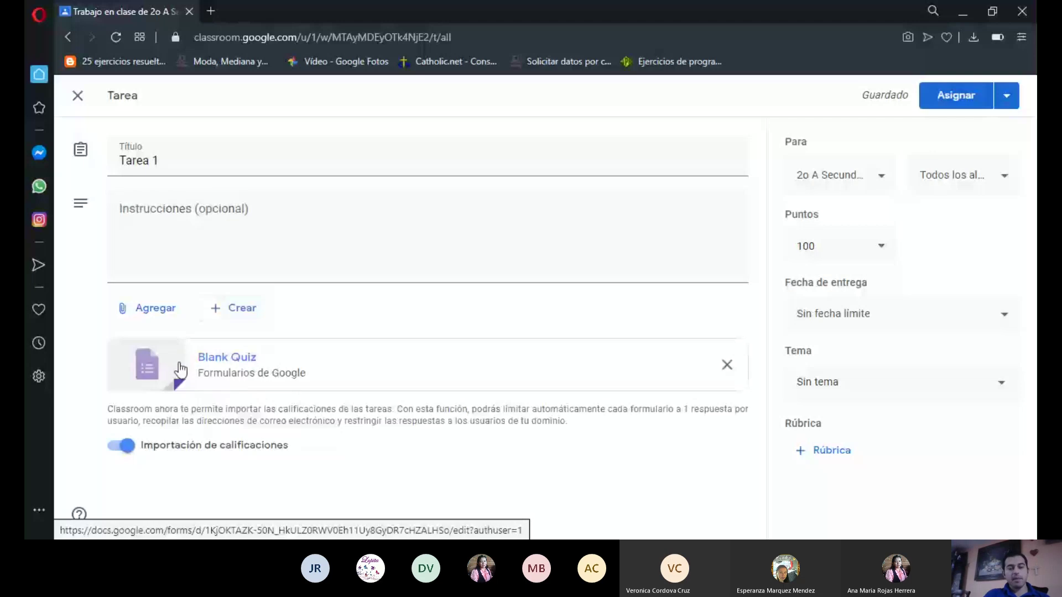
Step: Open the attached Blank Quiz form and set its first question's type to Casillas de verificación
click(221, 360)
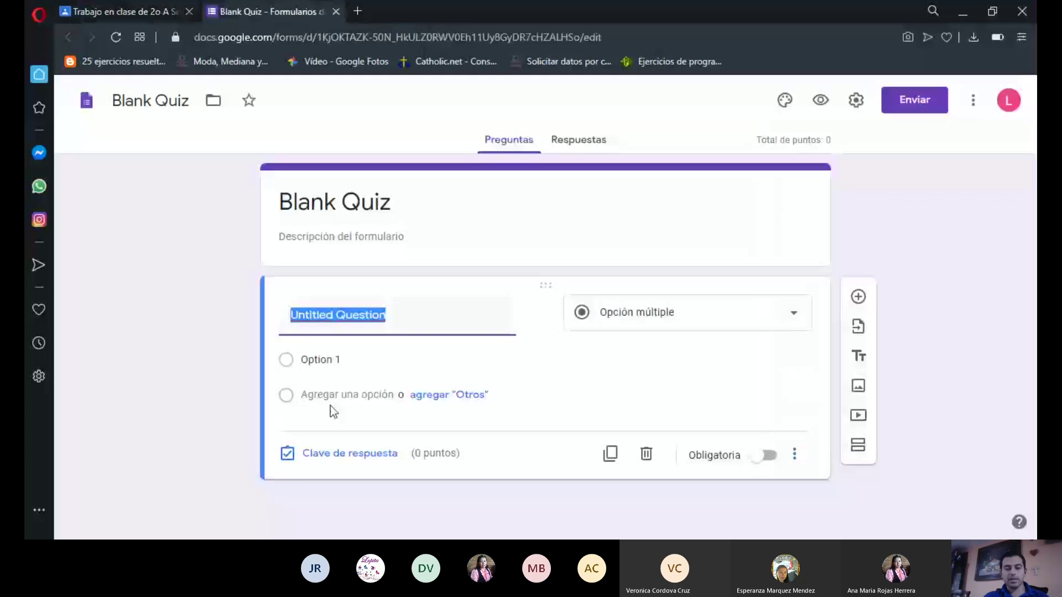
click(783, 319)
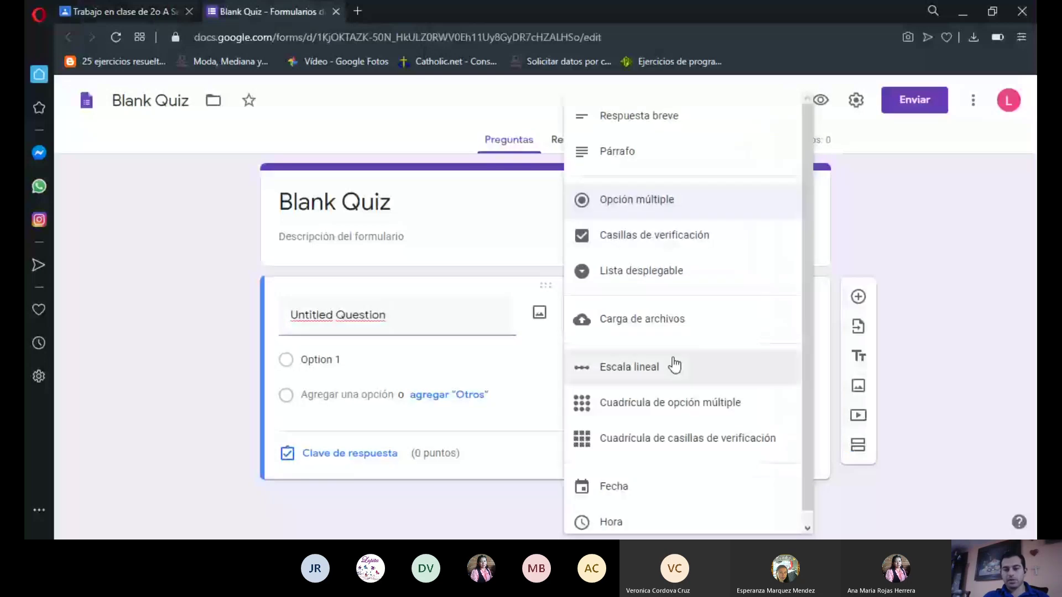
click(637, 236)
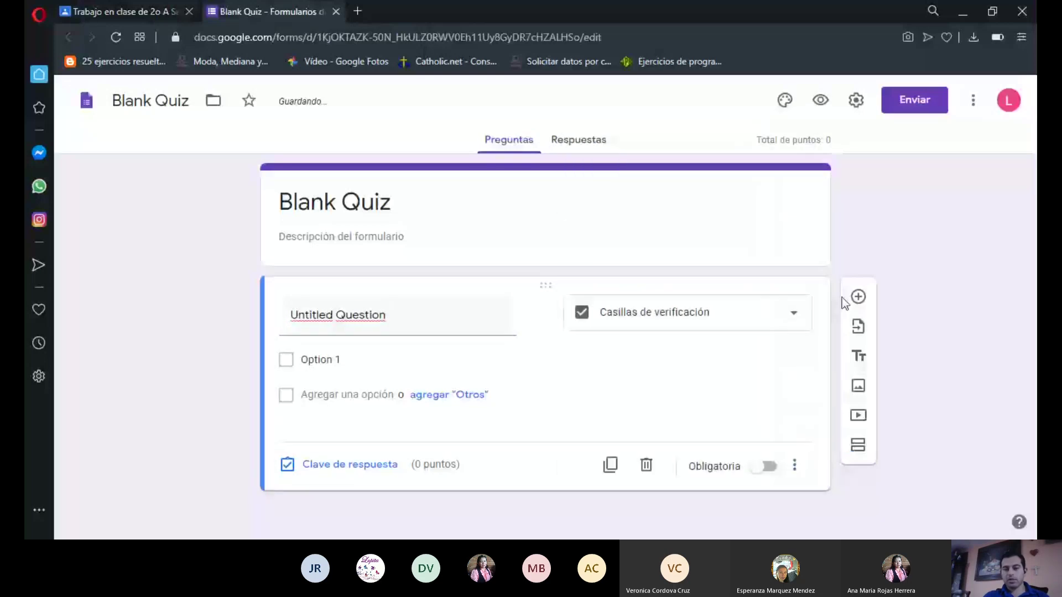
Step: Add two more multiple-choice questions below the first question of the quiz form
click(855, 297)
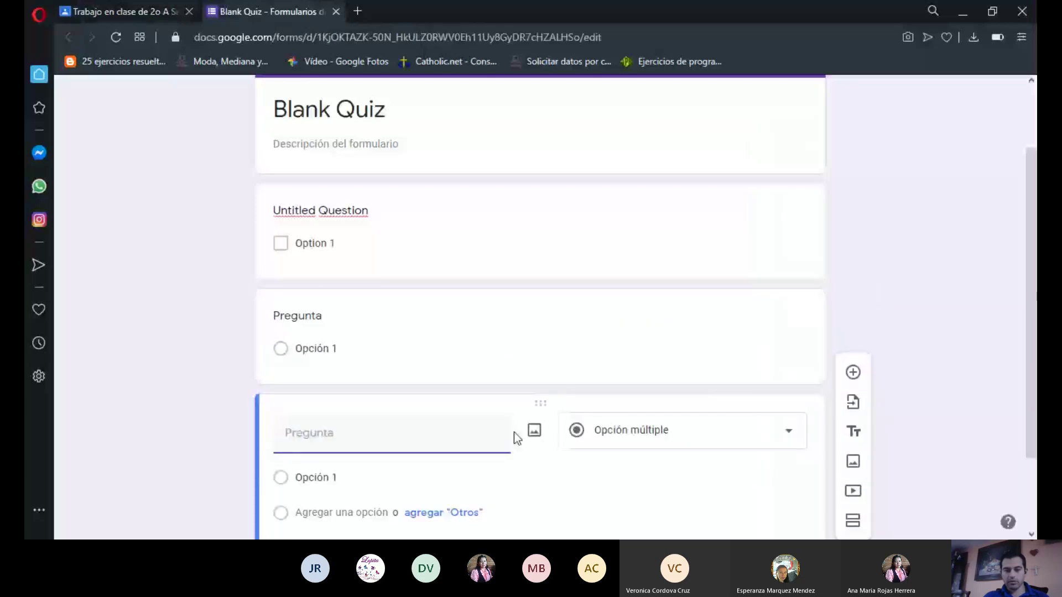
scroll(516, 428, up, 2)
scroll(512, 426, down, 3)
scroll(482, 343, up, 3)
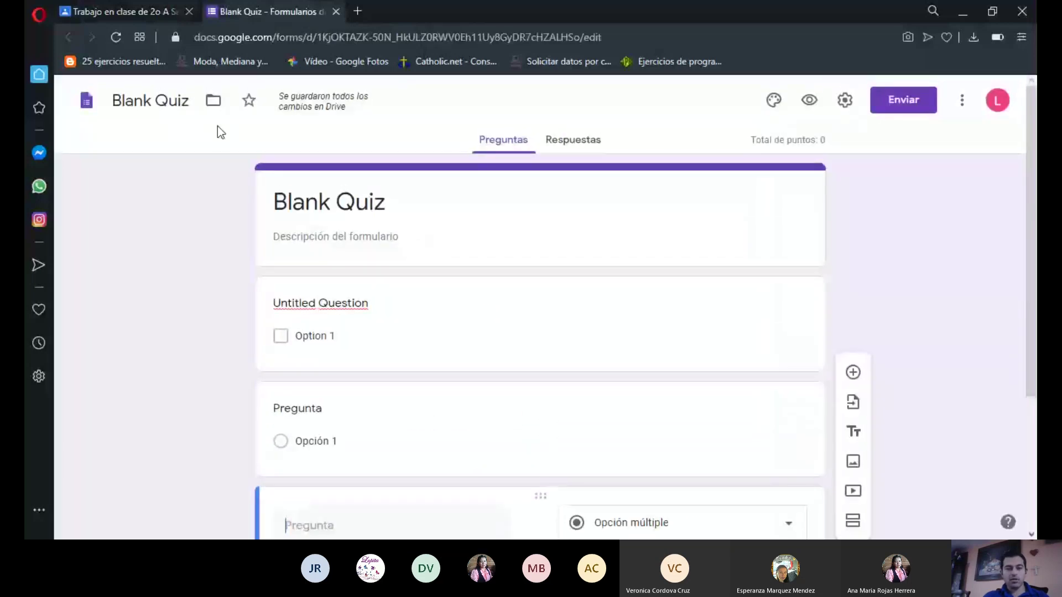
Step: Rename the Blank Quiz form file as "Cuestionario"
click(186, 103)
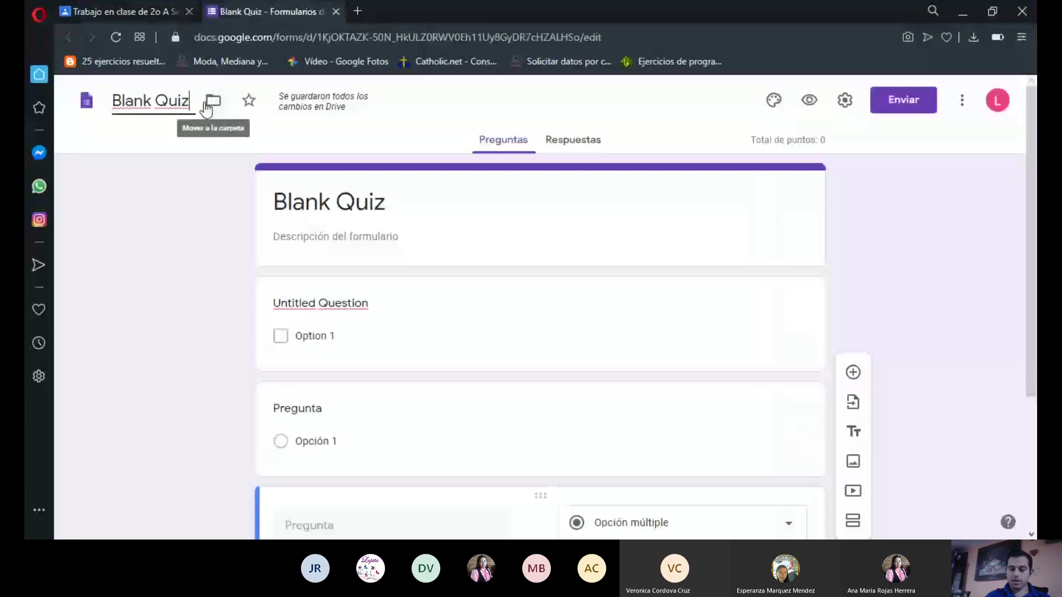
key(ctrl+a)
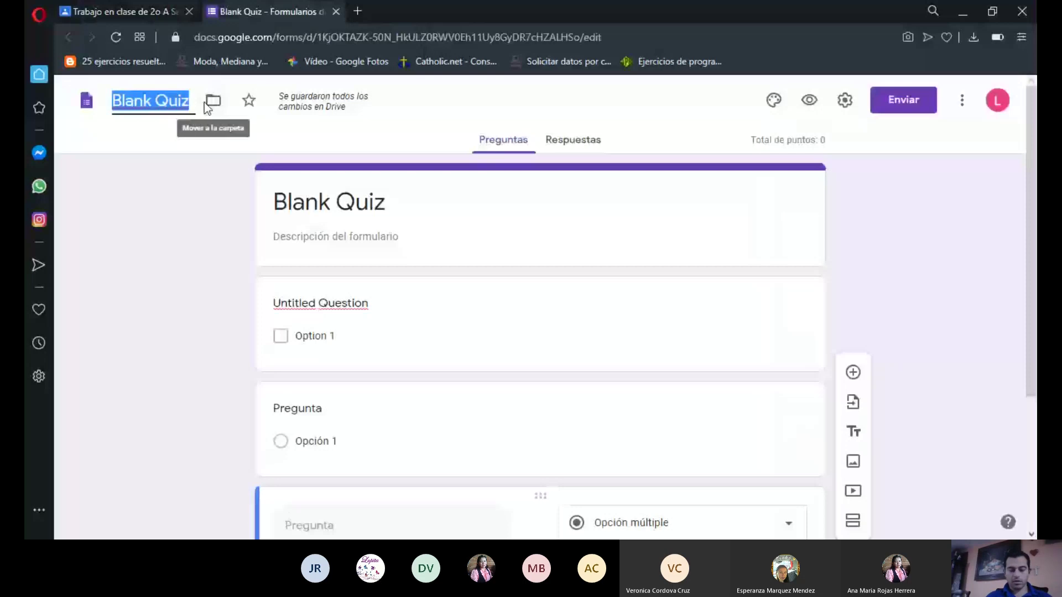
text(Cuestionario)
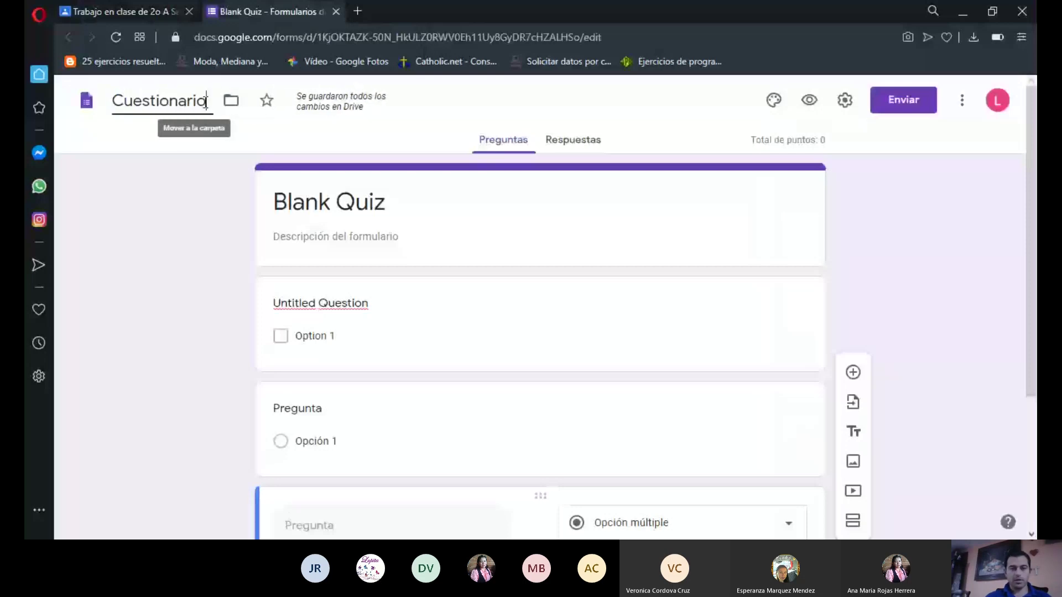
Step: Title the first question "Nombre" and set its type to Respuesta breve
click(328, 302)
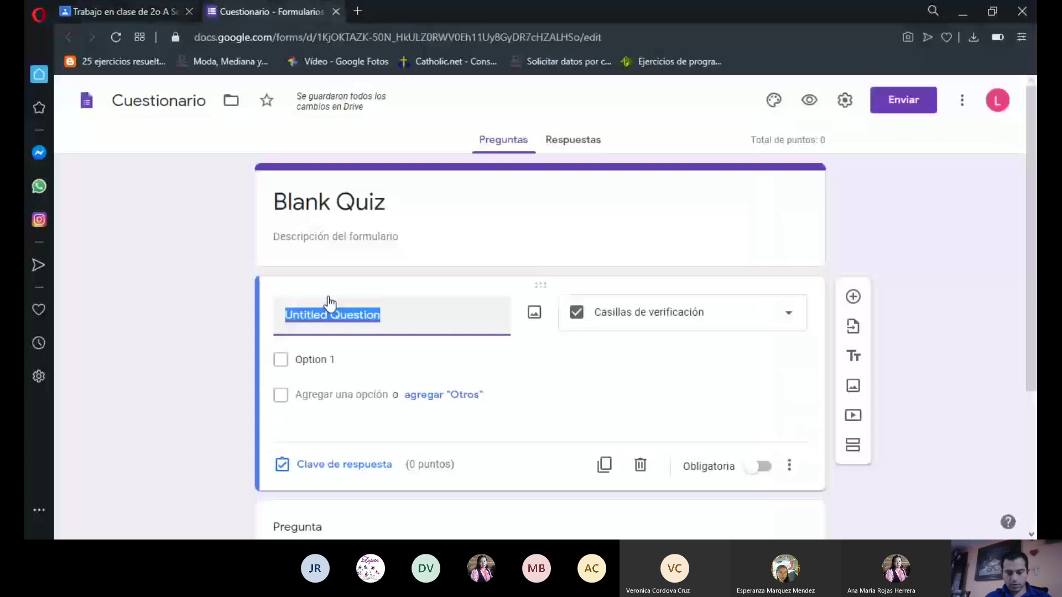
text(Nombre)
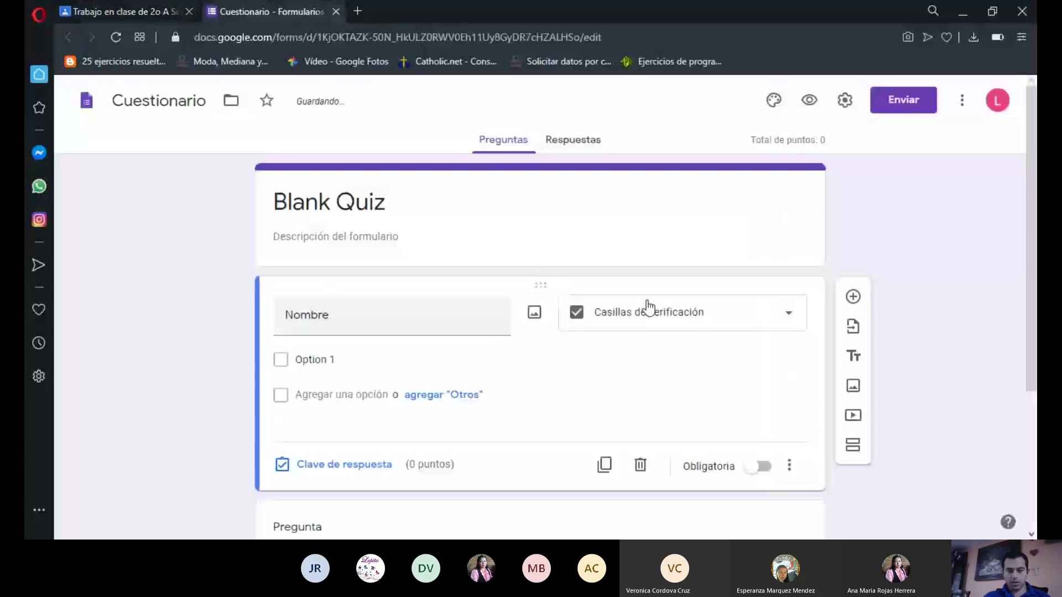
click(759, 319)
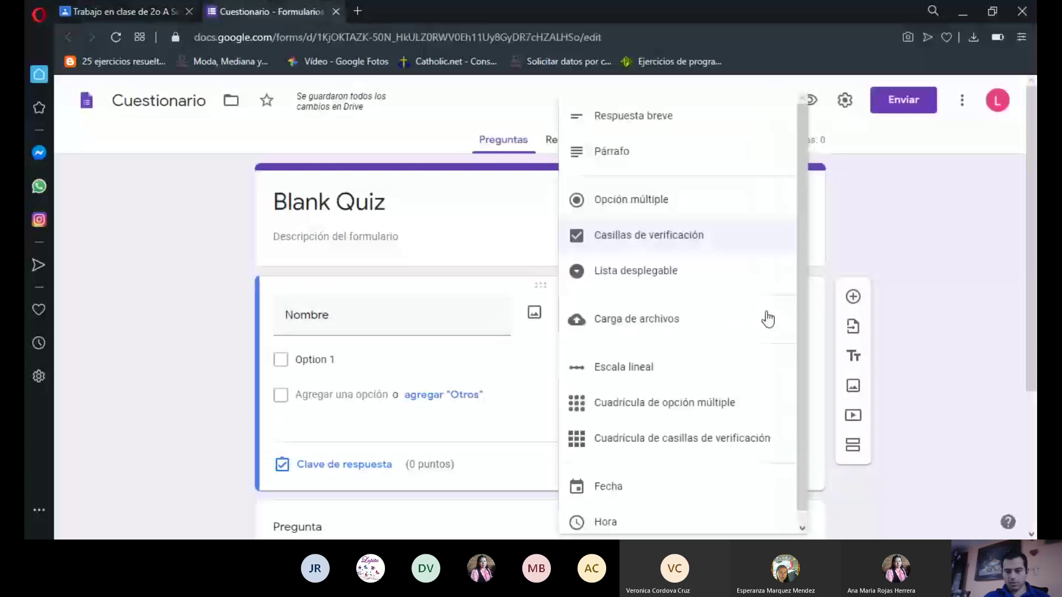
click(645, 119)
Step: Title the second question "Apellidos" and set its type to Respuesta breve
scroll(154, 299, down, 3)
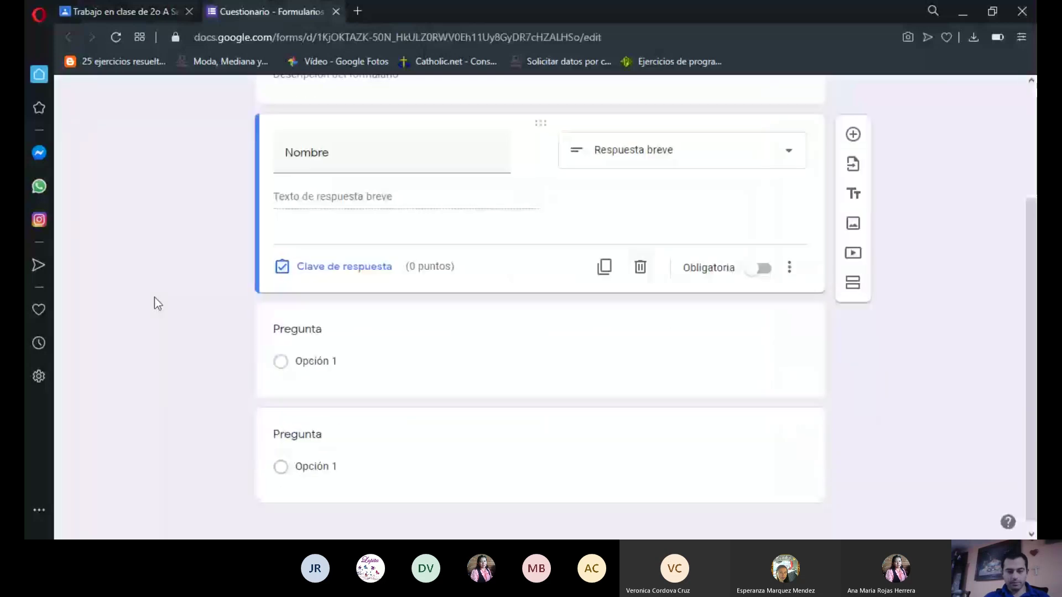
click(399, 349)
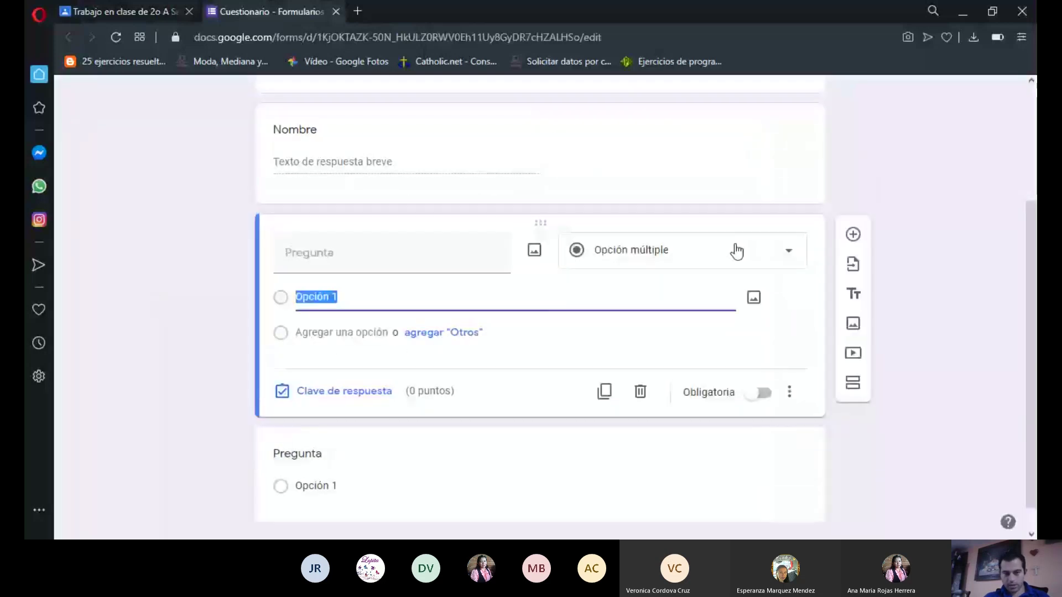
click(422, 251)
text(Apellidos)
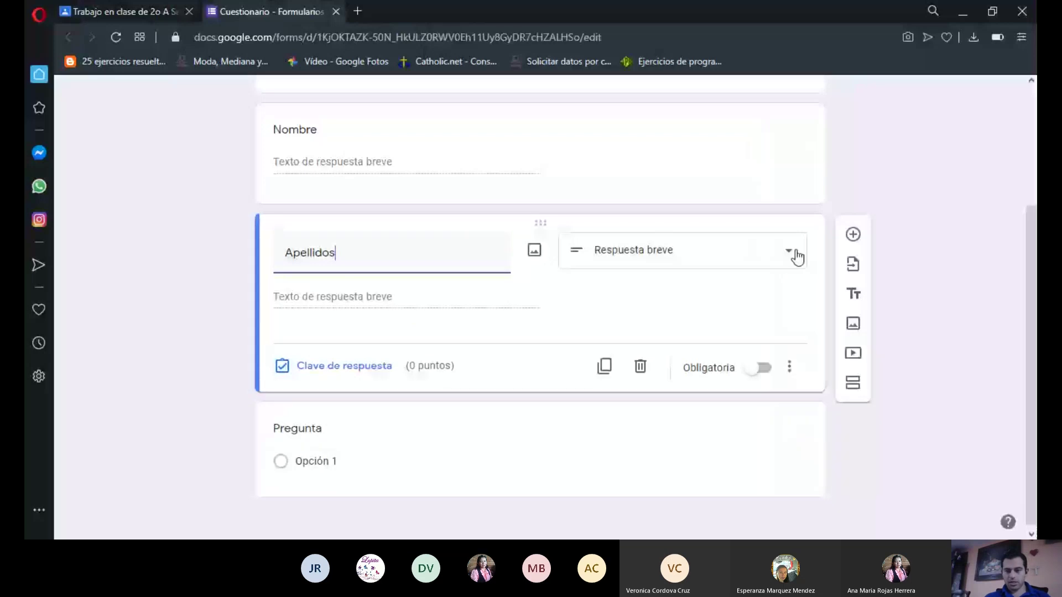
click(793, 253)
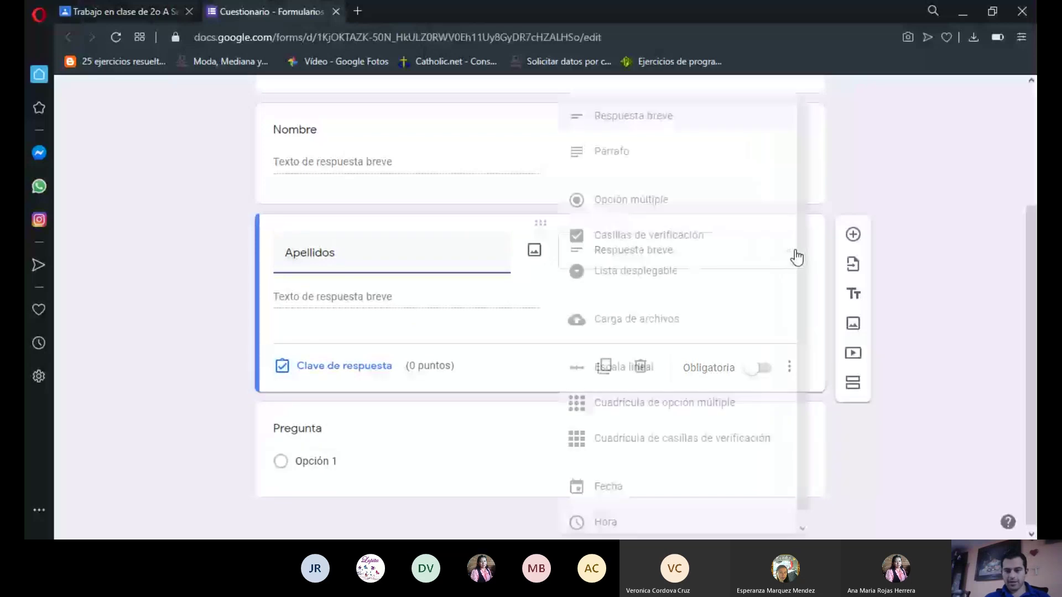
click(662, 127)
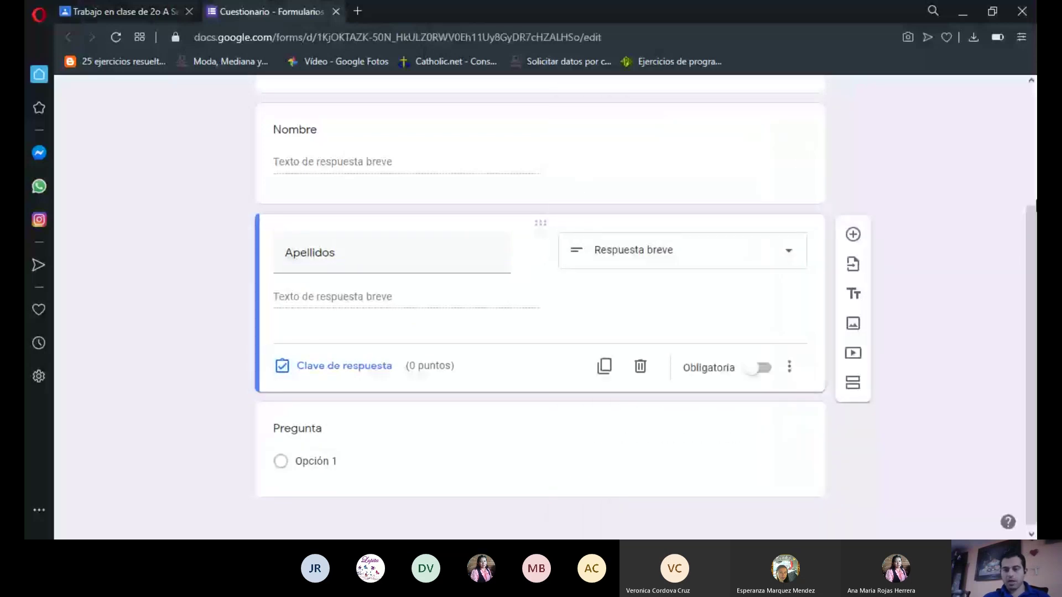
Step: Check how the form appears as an attachment in the Tarea 1 draft and close the form
scroll(980, 266, up, 2)
scroll(978, 260, up, 1)
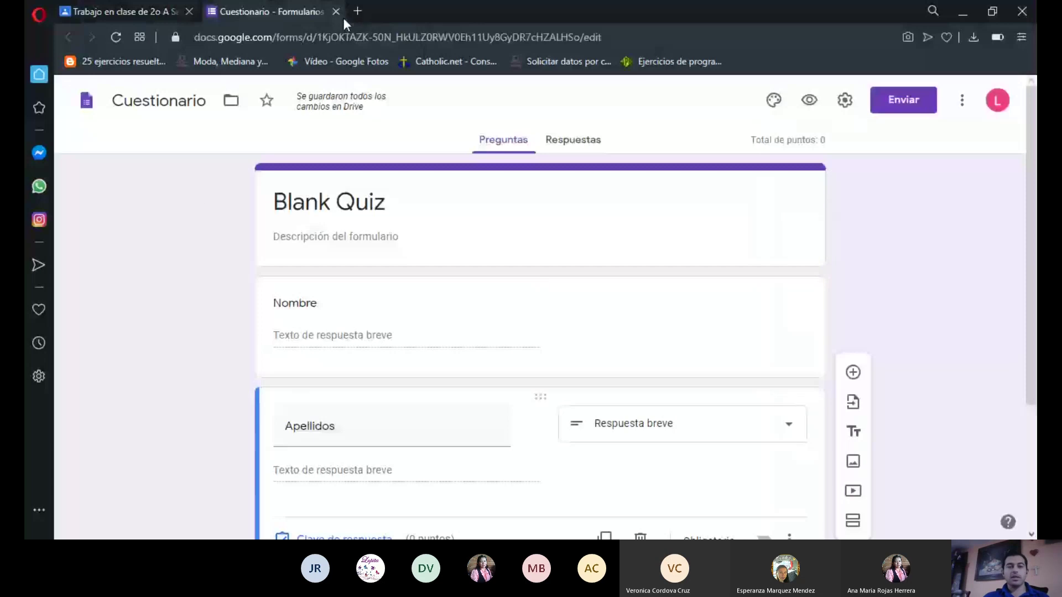
click(134, 21)
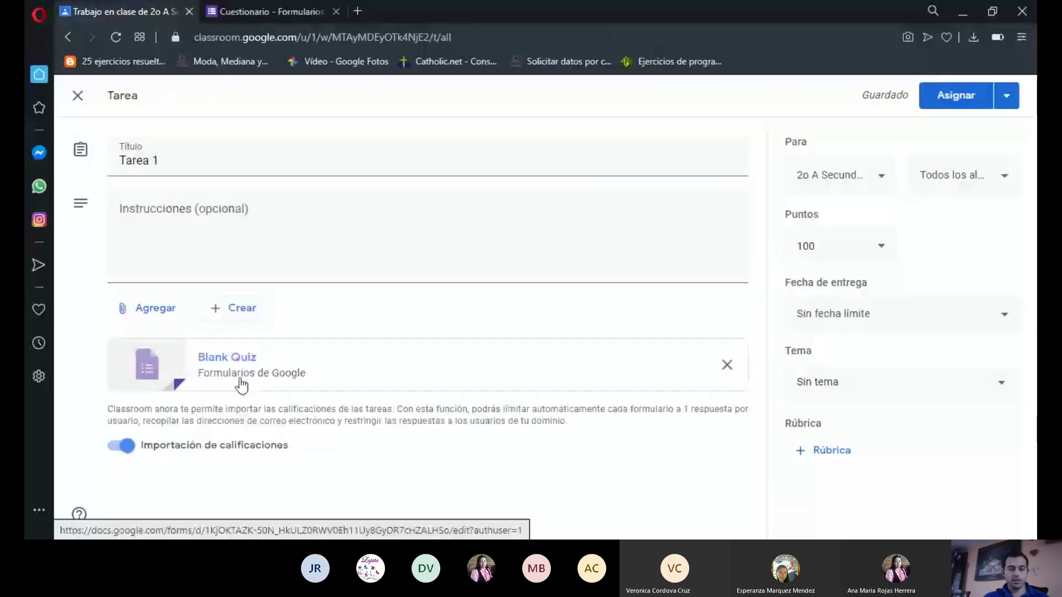
click(307, 16)
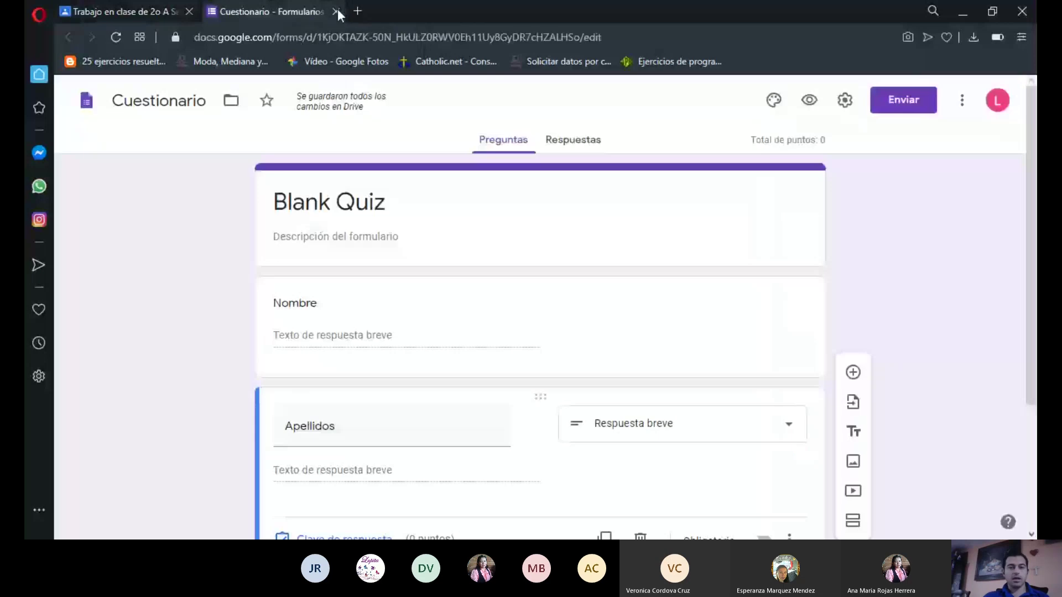
click(336, 11)
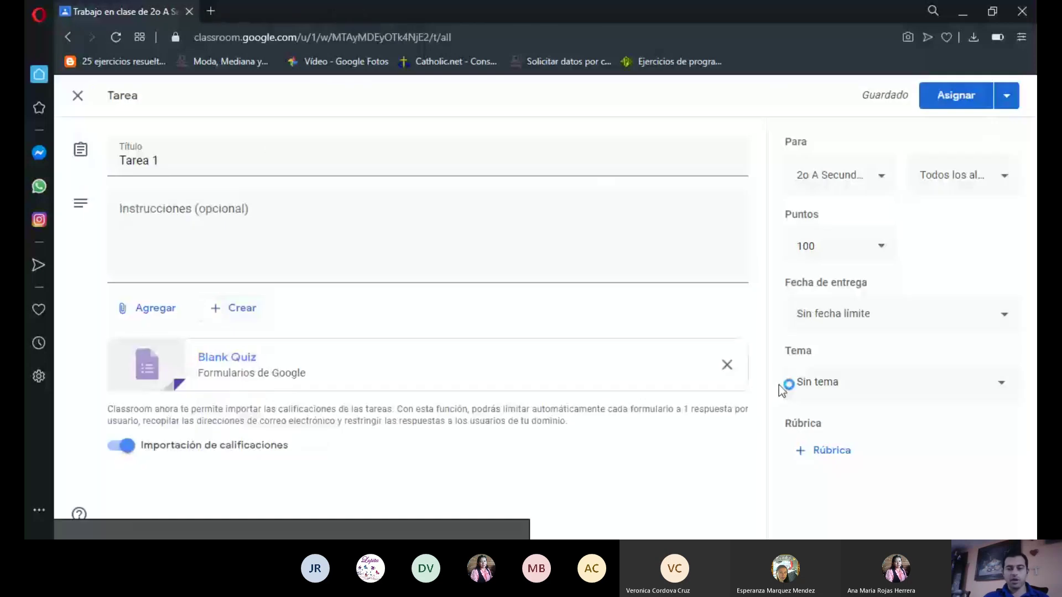
Step: Reopen the form attached to Tarea 1 and change its heading to "Cuestionario 1"
click(234, 367)
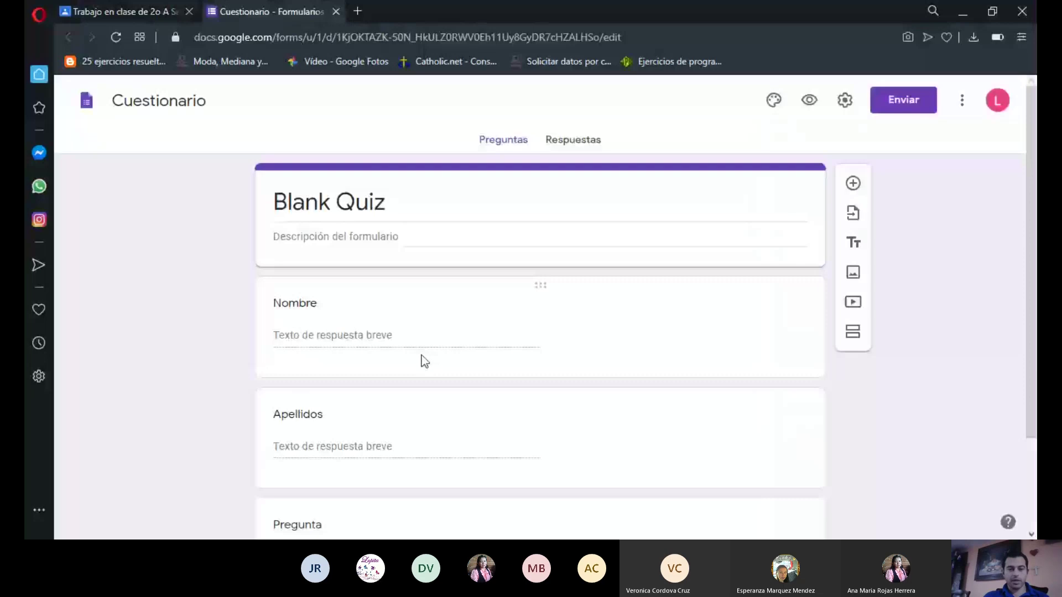
scroll(387, 287, down, 2)
click(332, 208)
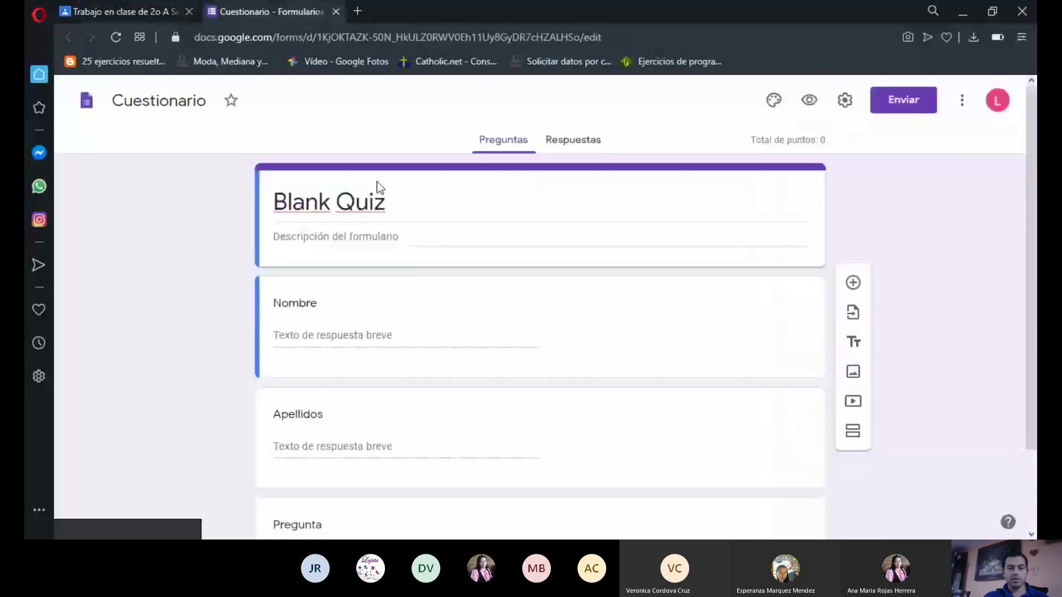
text(Cuestionario 1)
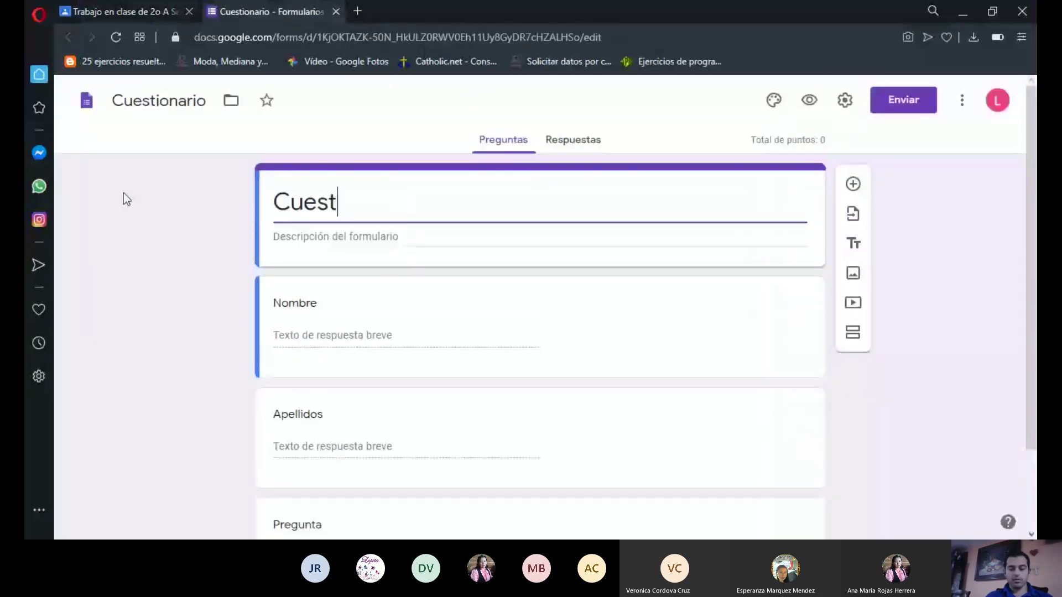
click(124, 194)
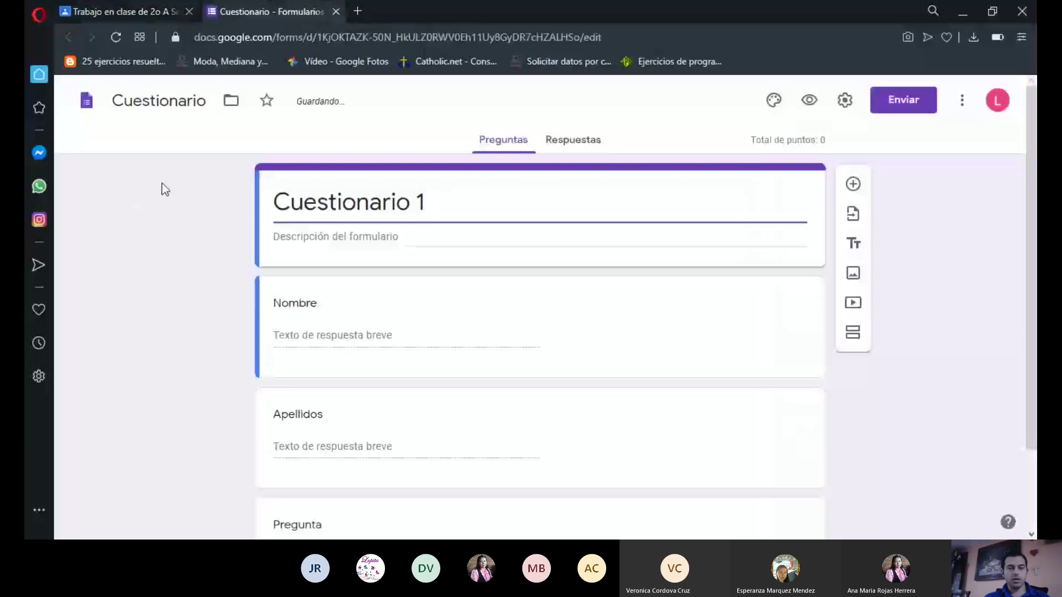
Step: Check the attachment in the Tarea 1 draft again and close the edited form
click(158, 11)
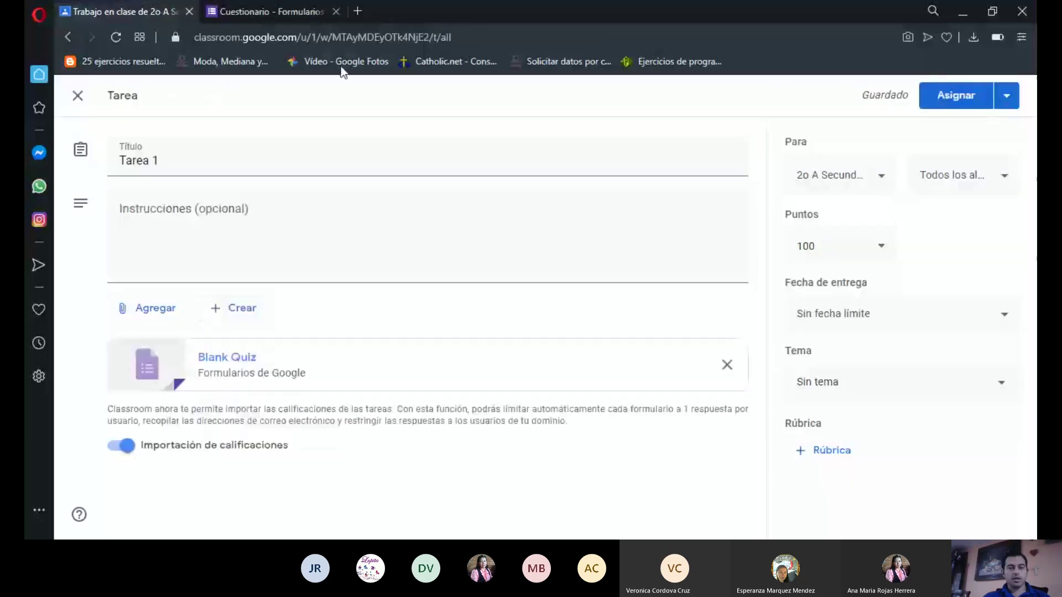
click(283, 9)
click(337, 11)
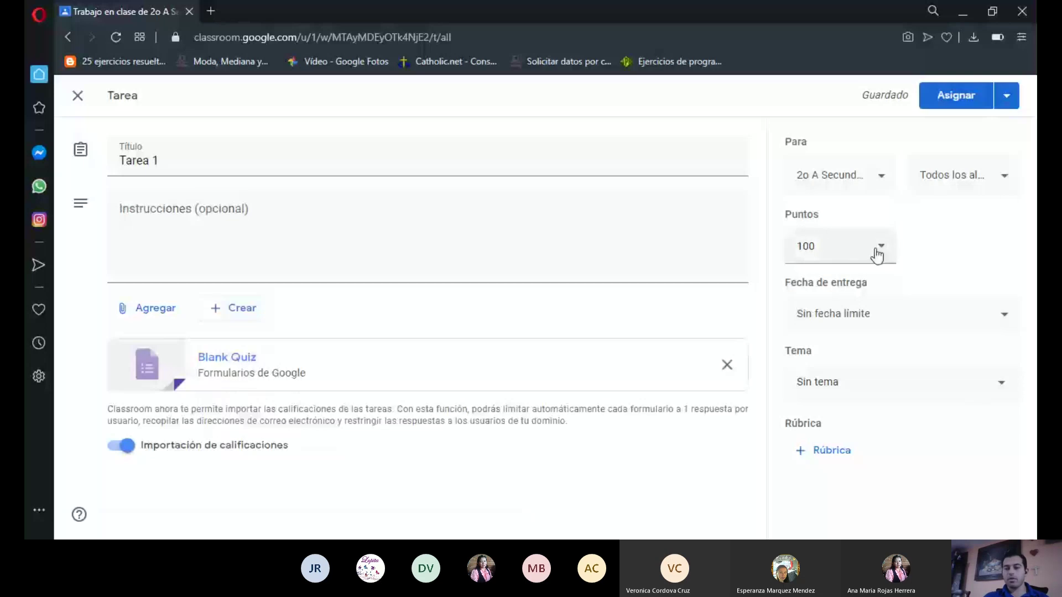
Step: Assign Tarea 1 to the 2o A class with 100 points and a due date of 14 May 2020 at 23:59
click(850, 247)
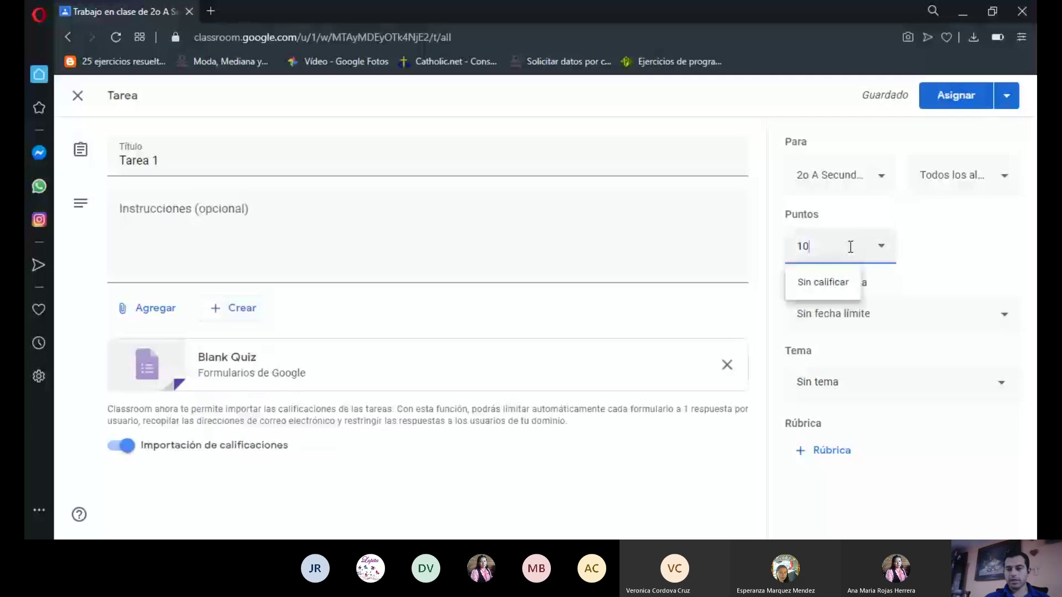
click(1013, 314)
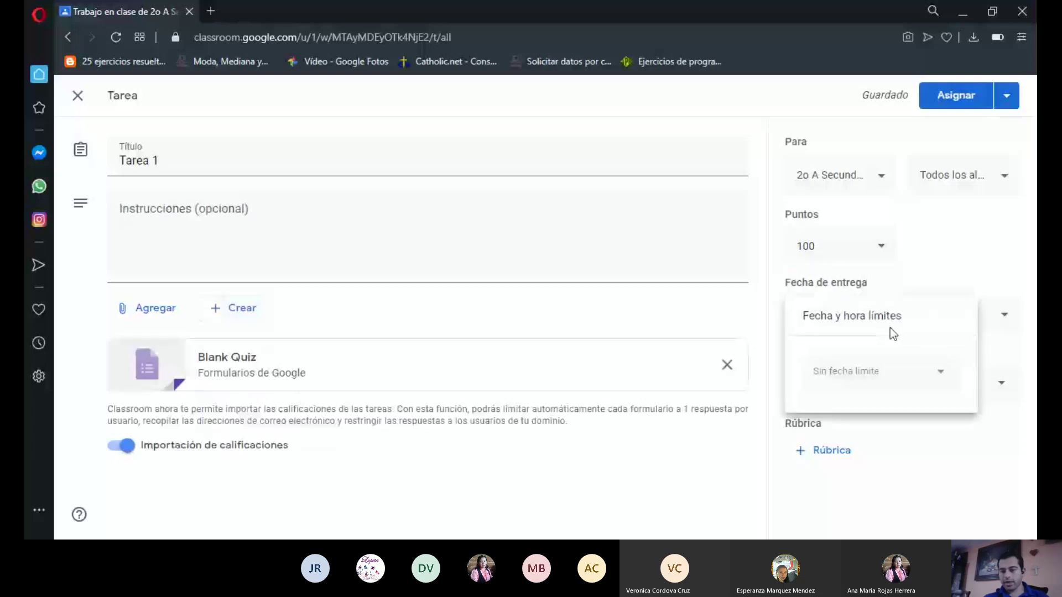
click(870, 376)
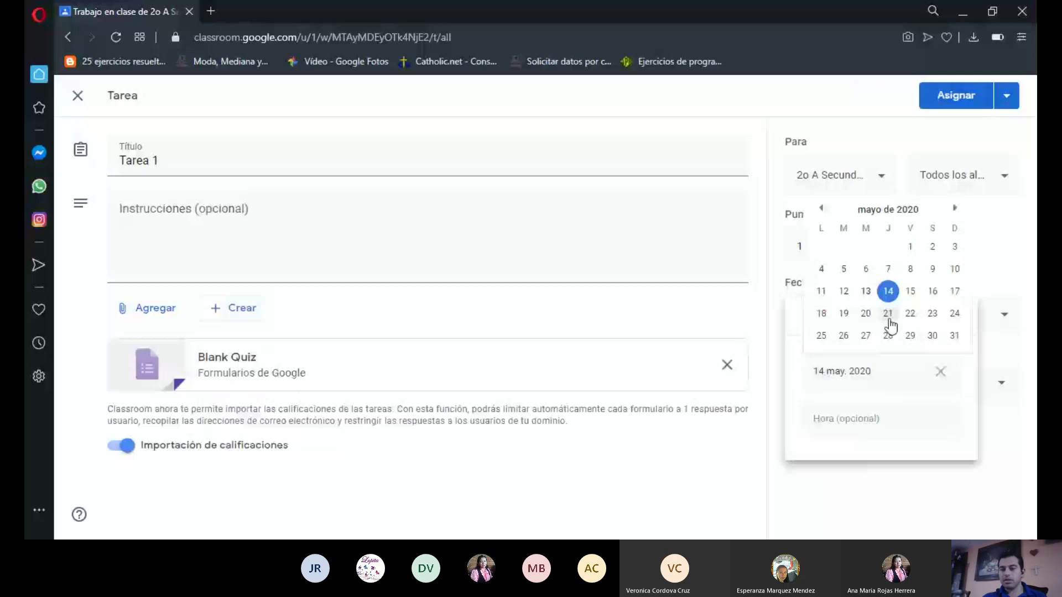
click(894, 296)
click(841, 422)
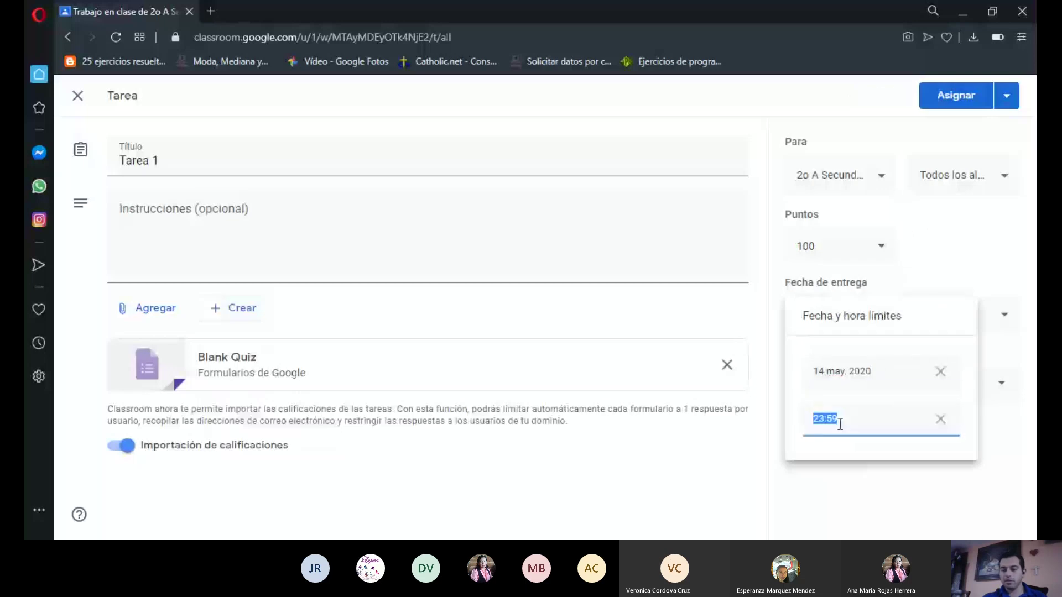
click(886, 477)
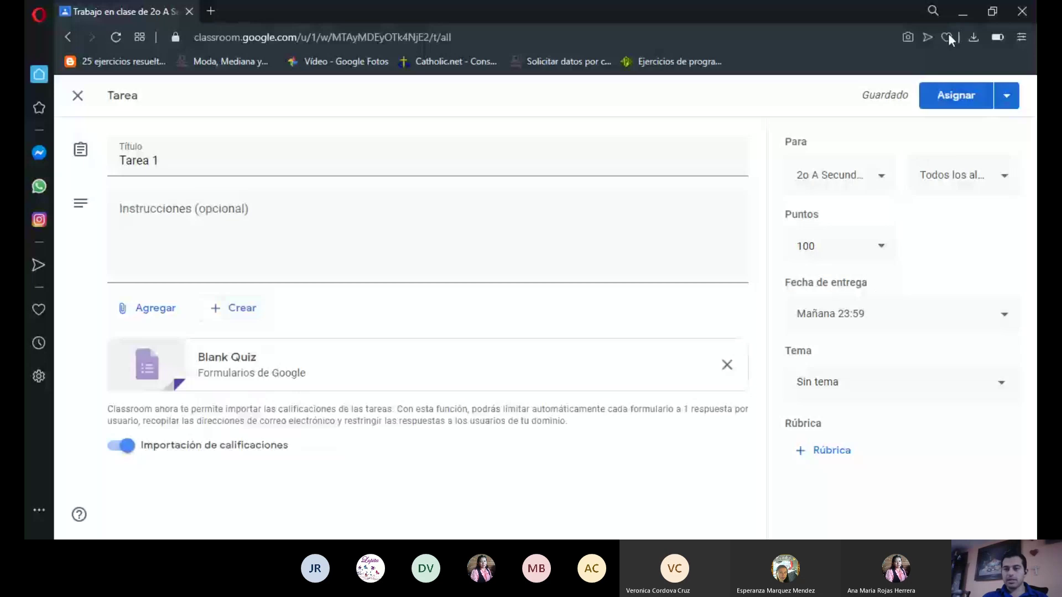
click(974, 95)
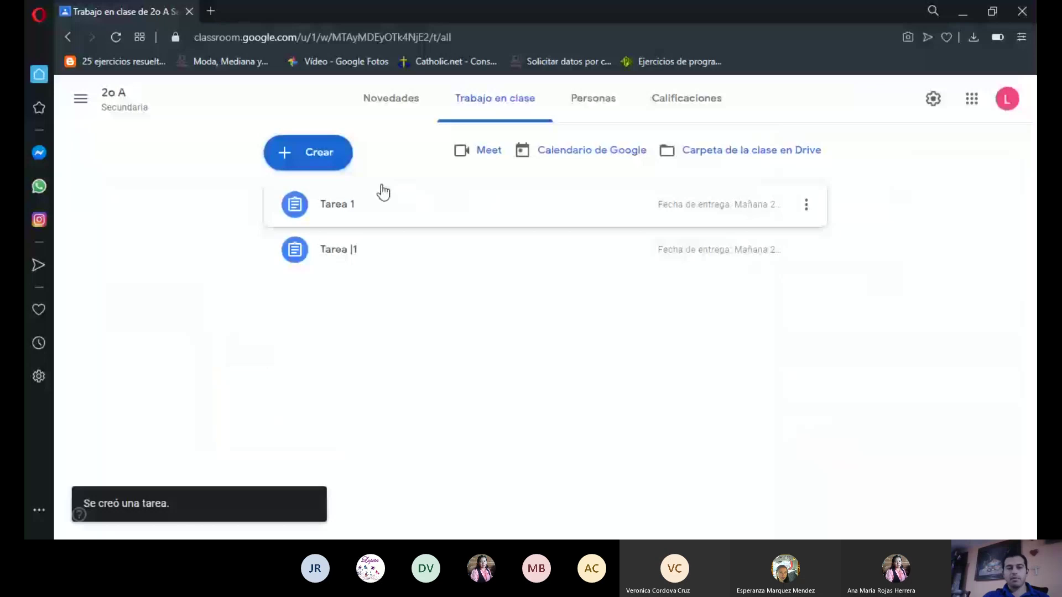
Step: Open a new Pregunta in the 2o A class, examine its answer types and instructions field, and close it without publishing
click(302, 148)
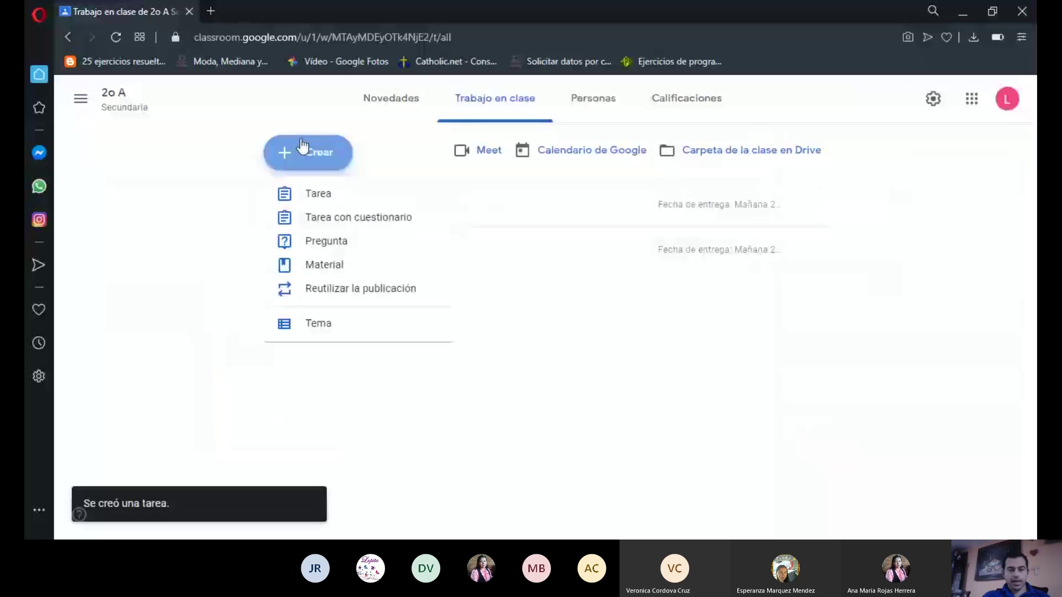
click(116, 234)
click(330, 163)
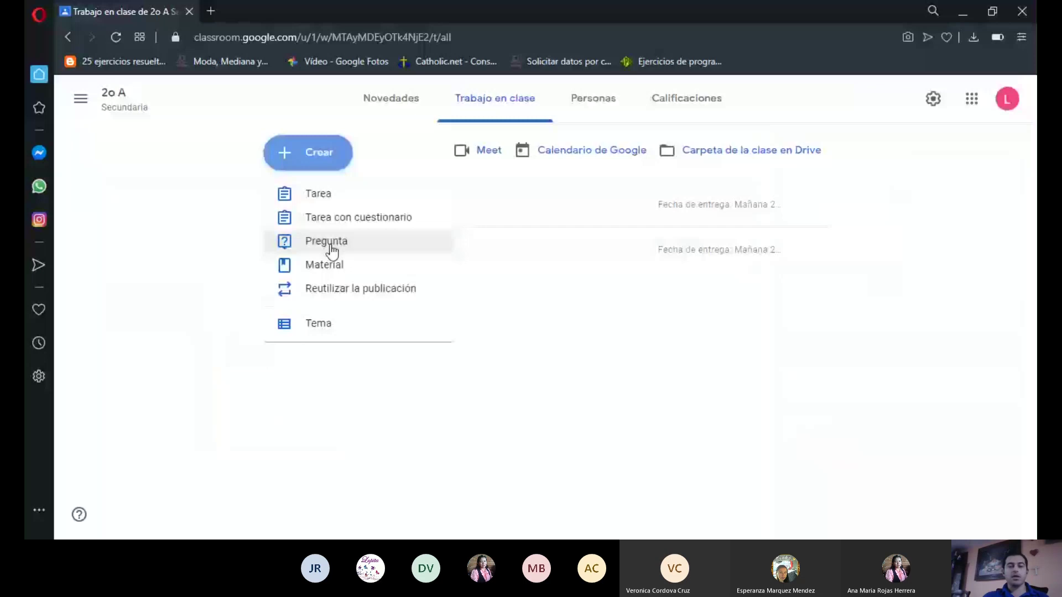
click(332, 250)
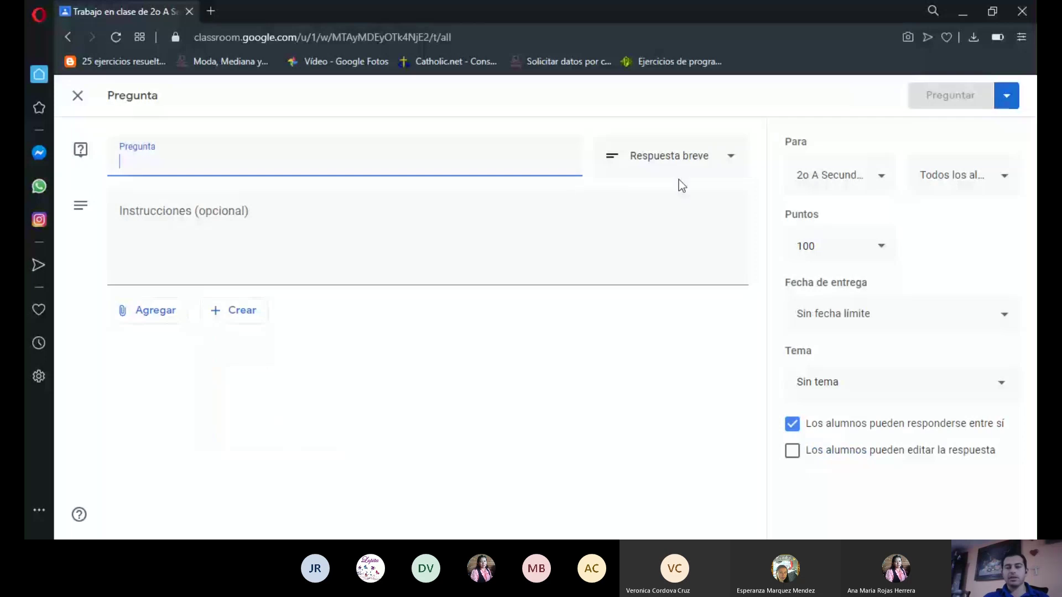
click(719, 158)
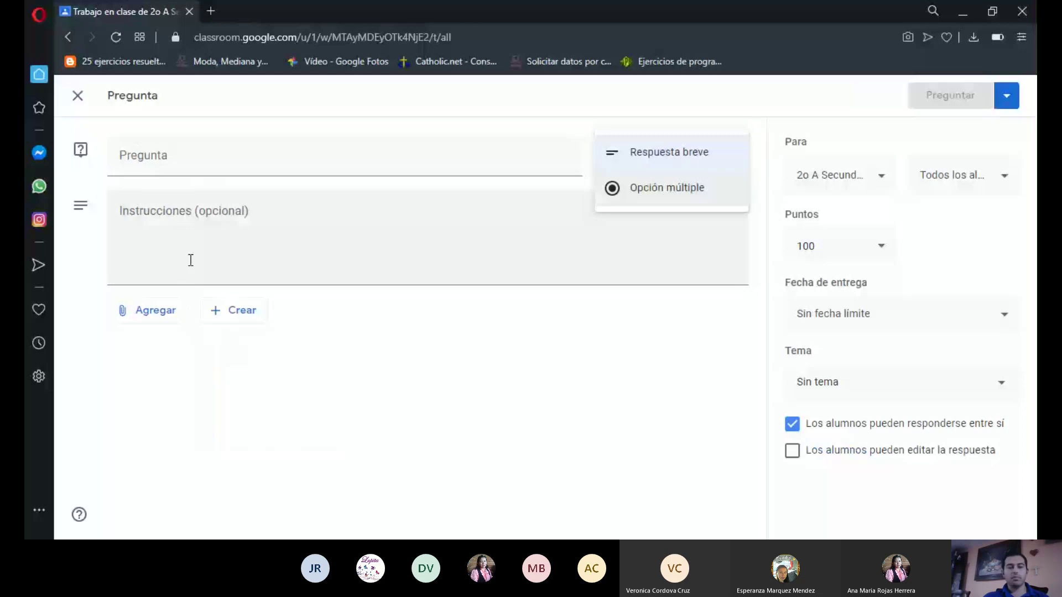
click(213, 219)
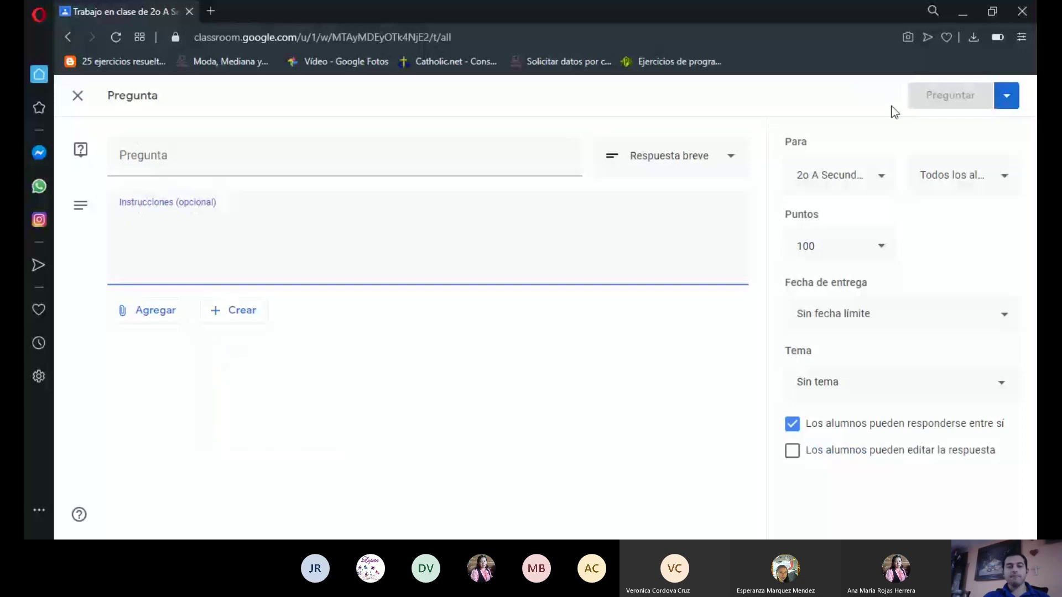
click(78, 97)
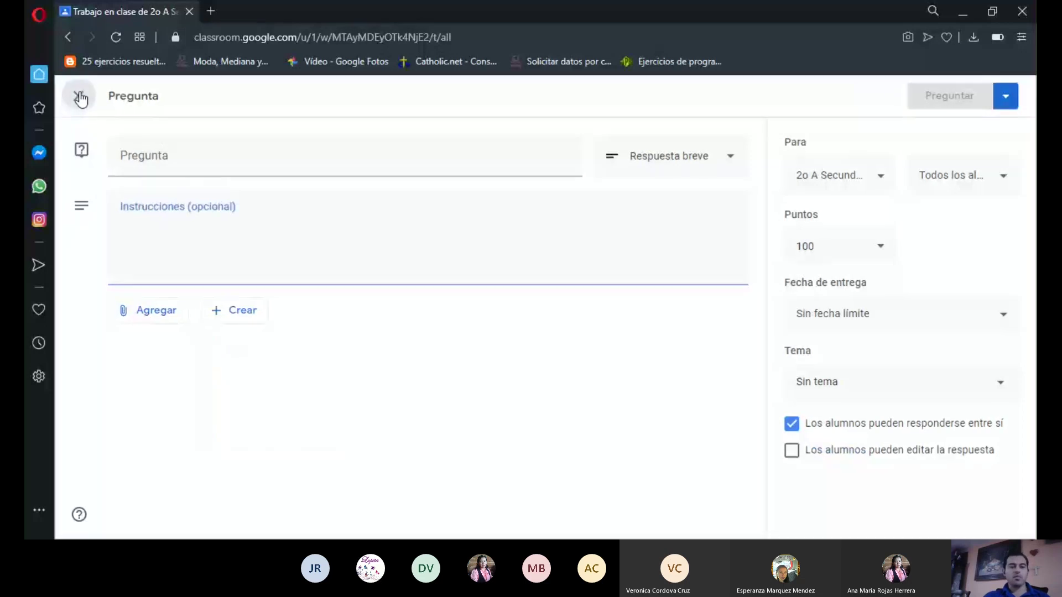
Step: Start a new Material in the 2o A class and title it "Video"
click(309, 166)
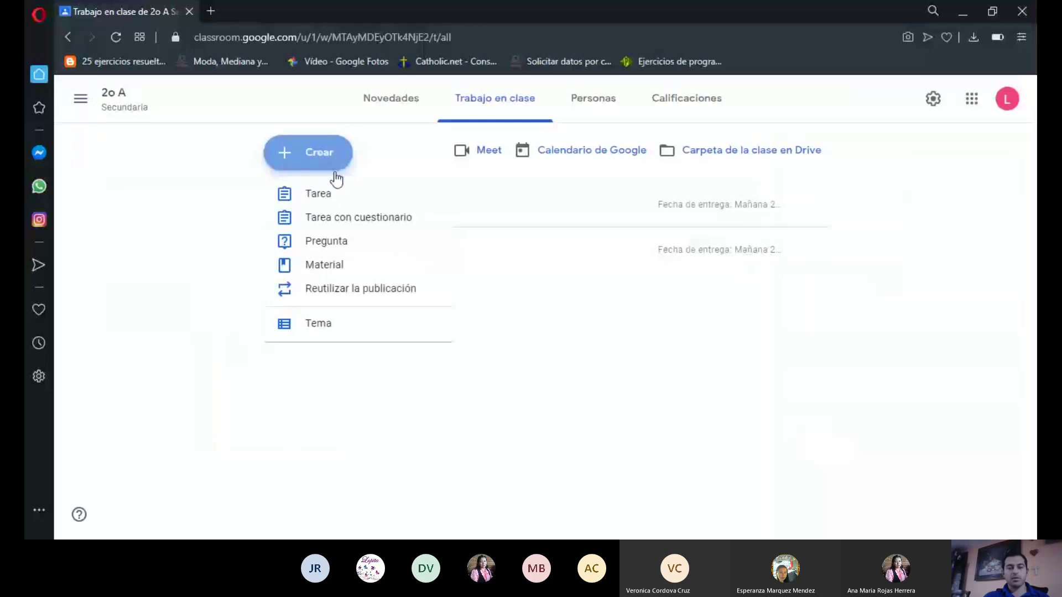
click(332, 268)
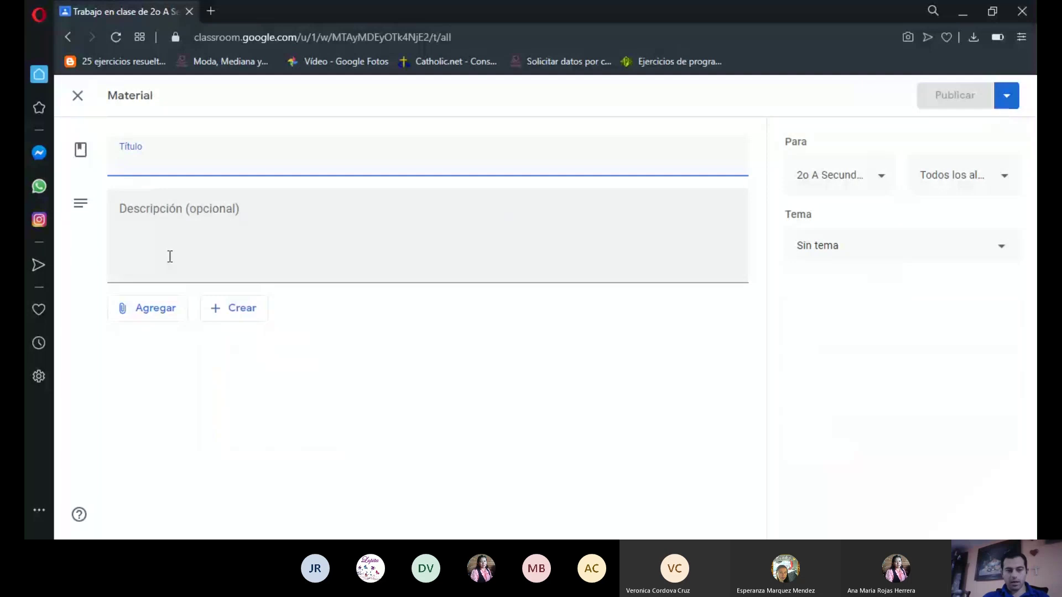
text(Video)
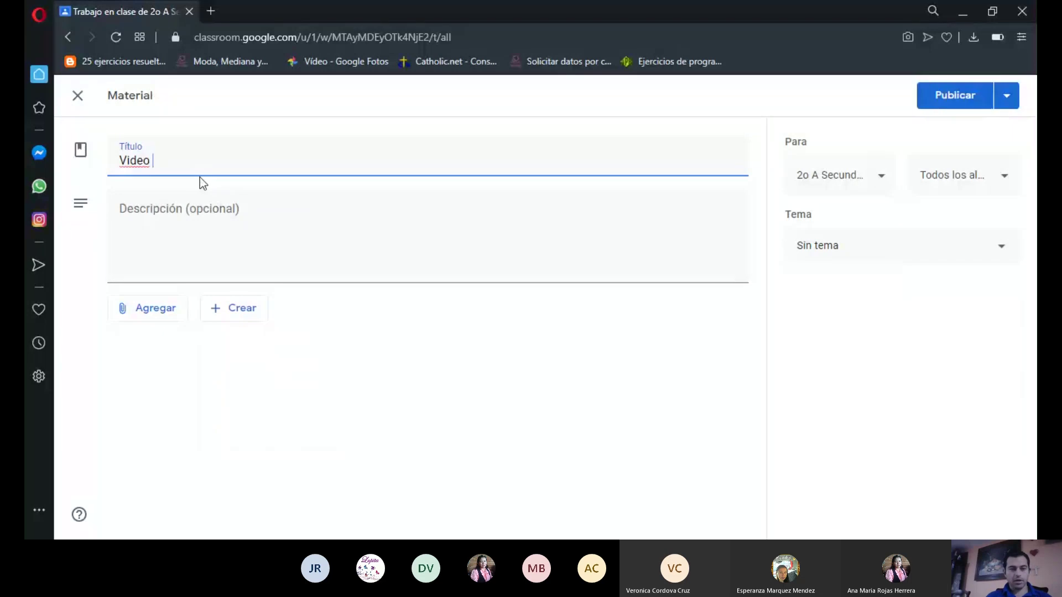
click(146, 306)
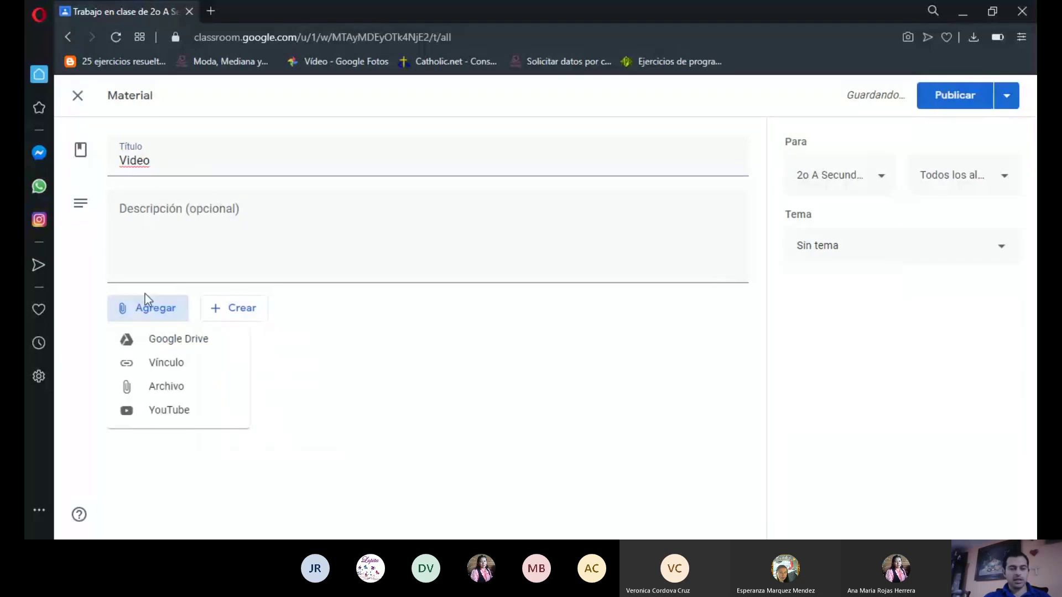
click(168, 409)
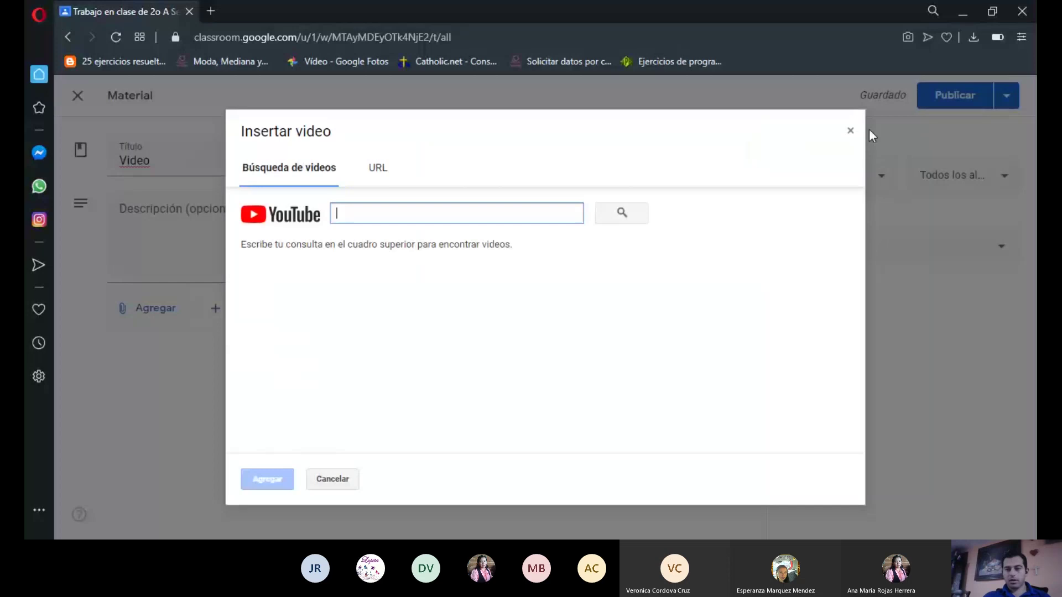
click(851, 132)
click(162, 309)
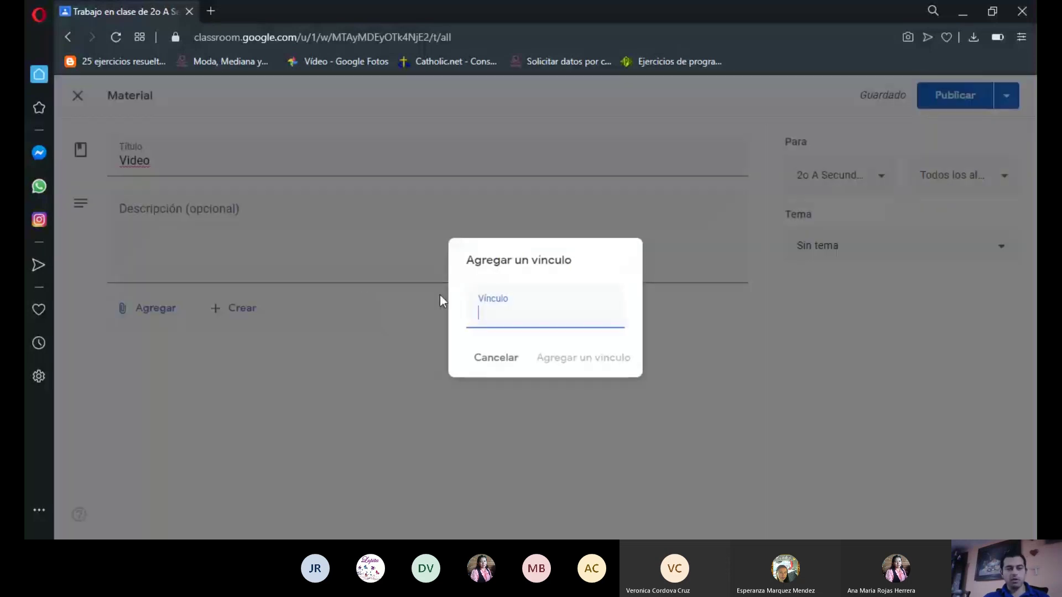
text(https://youtu.be/gfbqnvA6Em4)
click(573, 358)
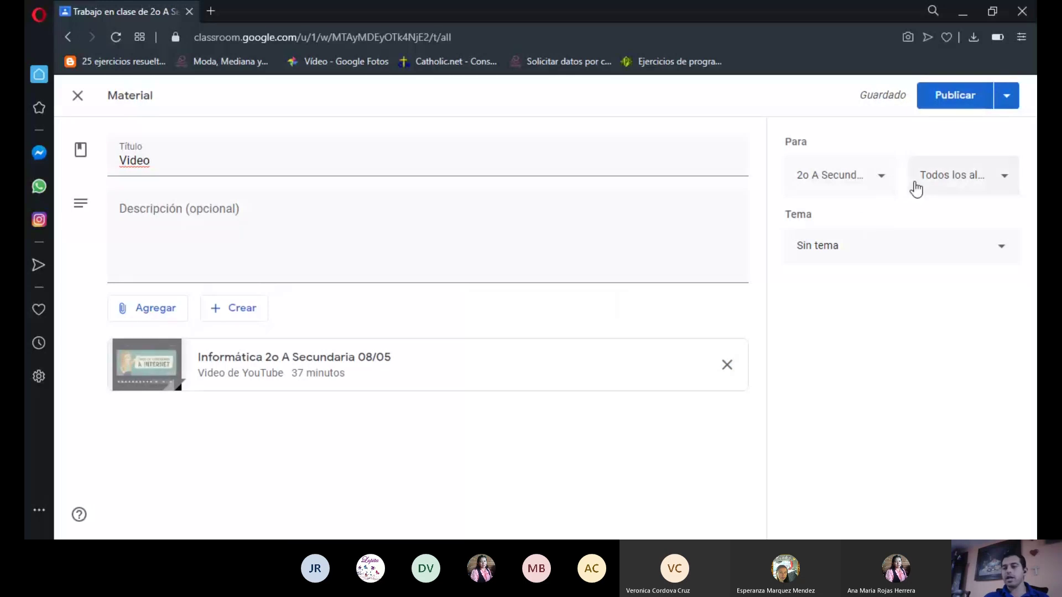
click(964, 95)
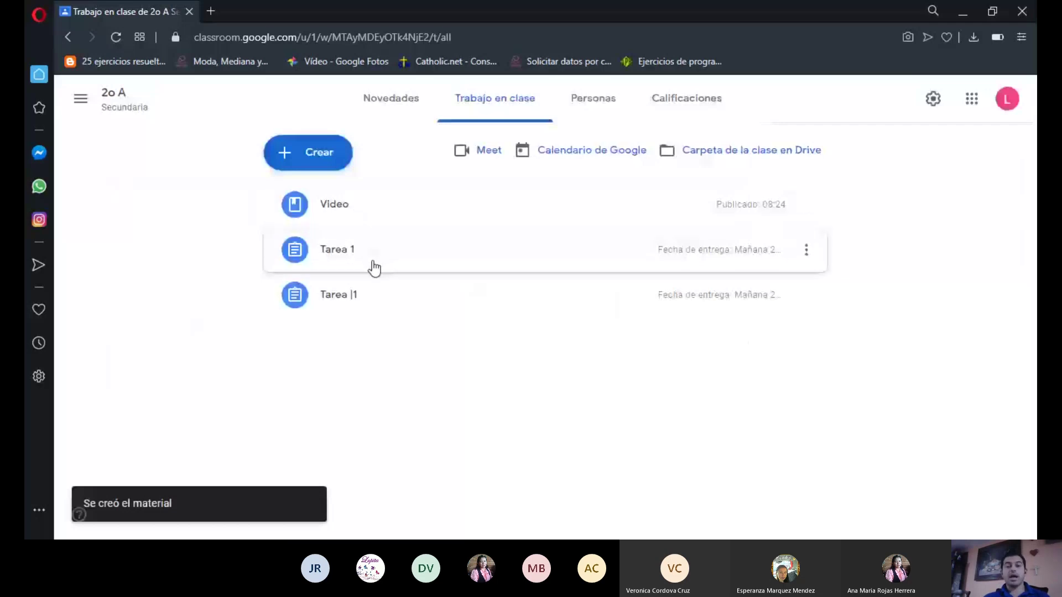
click(342, 163)
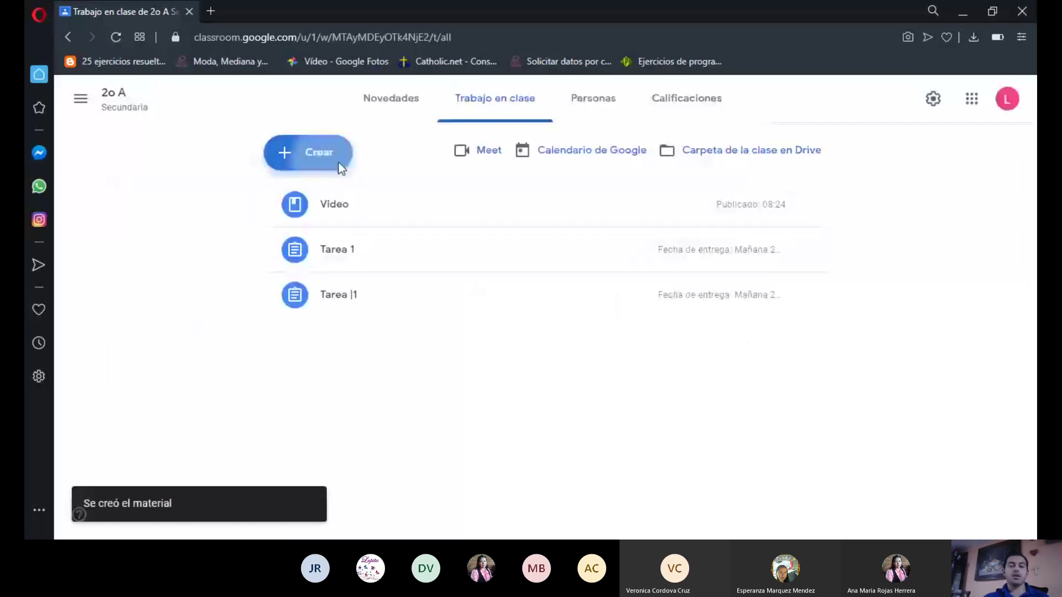
click(216, 205)
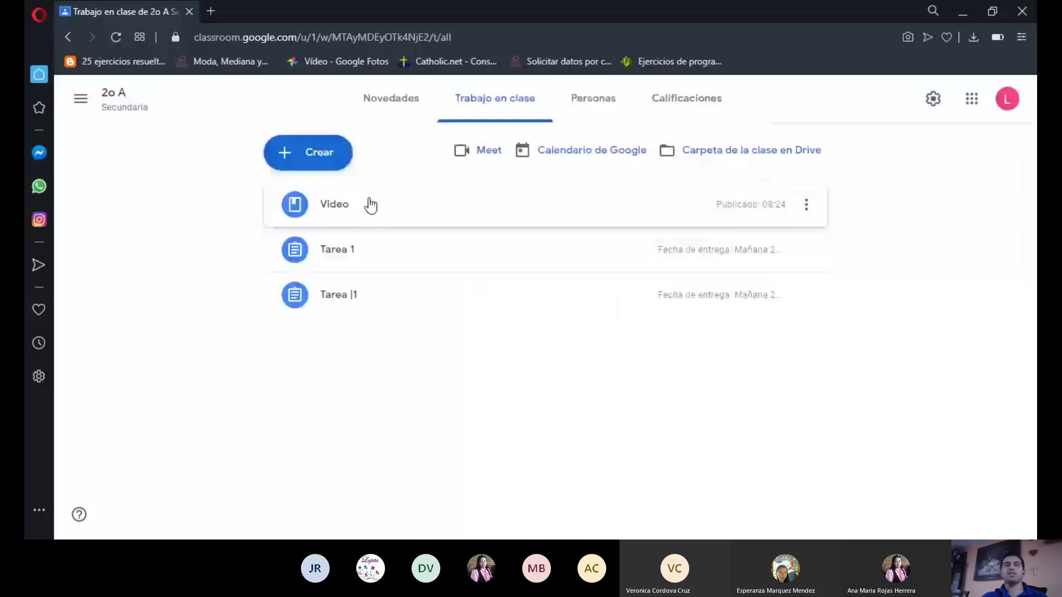
click(341, 157)
click(336, 157)
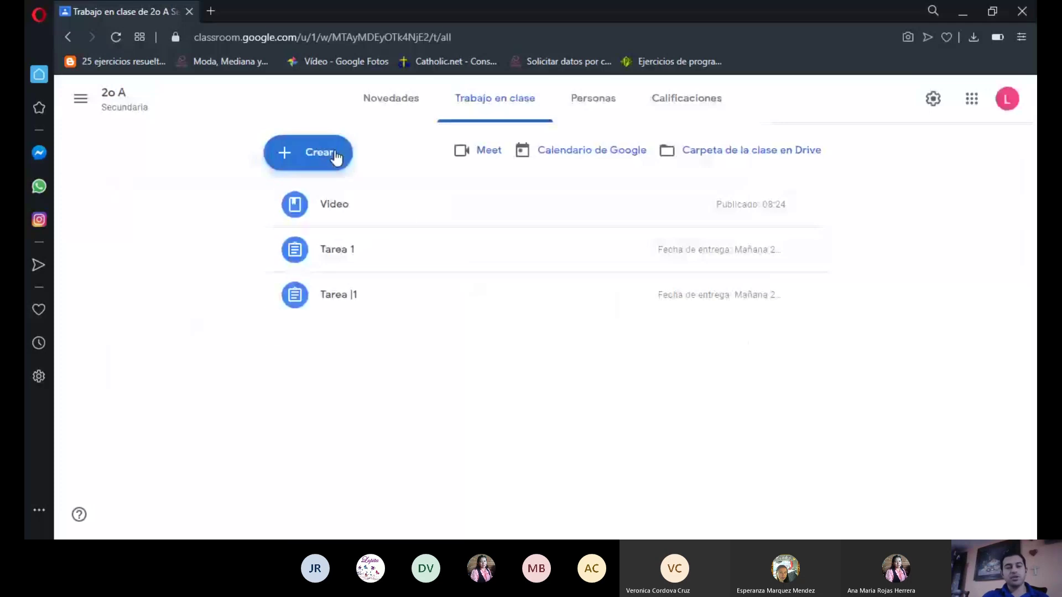
Step: Add a classwork topic named "Tareas" to the 2o A class
click(335, 157)
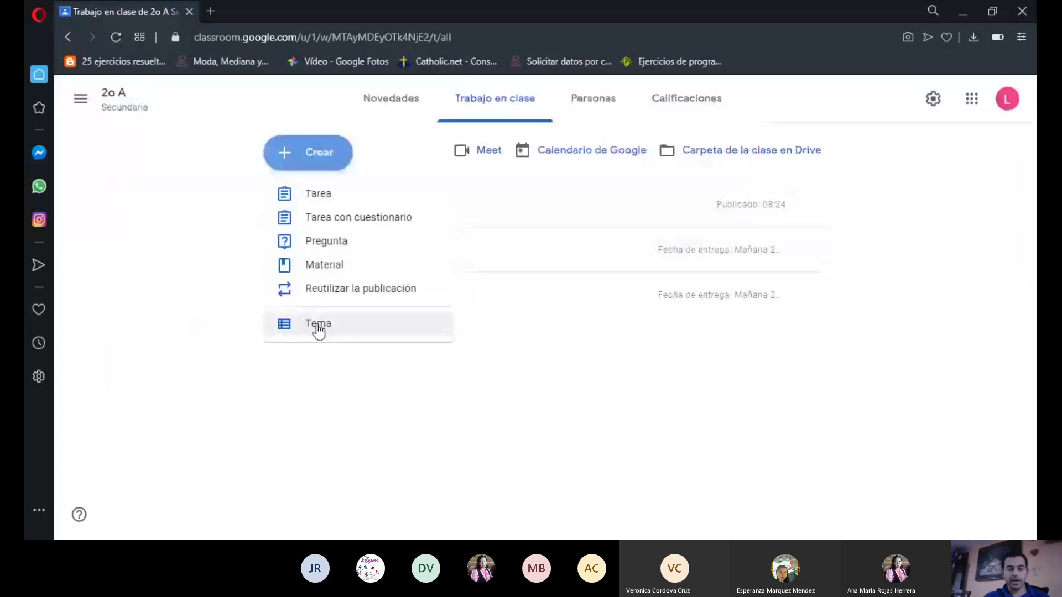
click(319, 326)
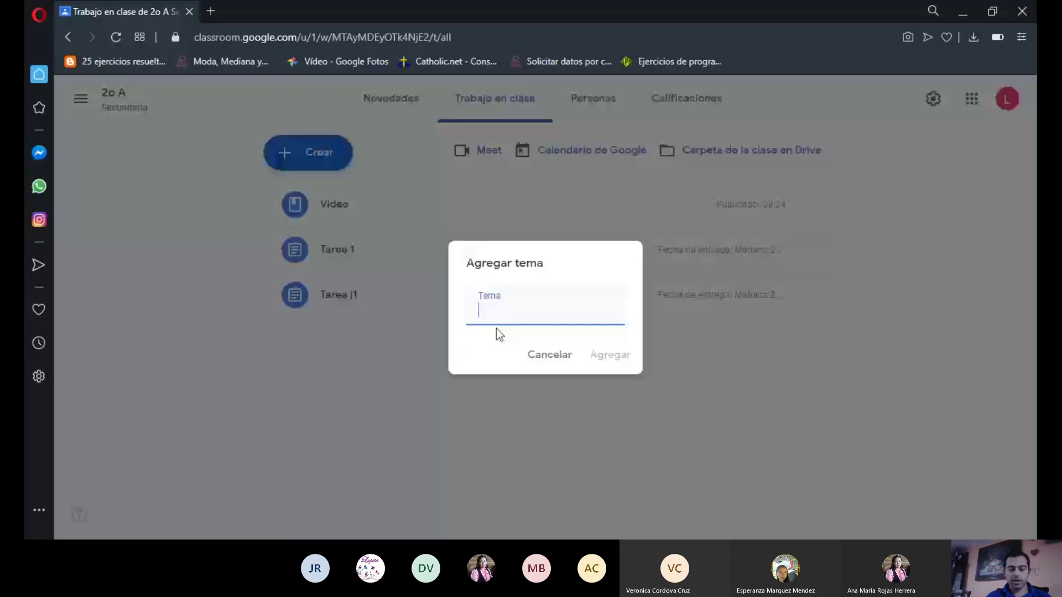
text(Tareas)
key(Return)
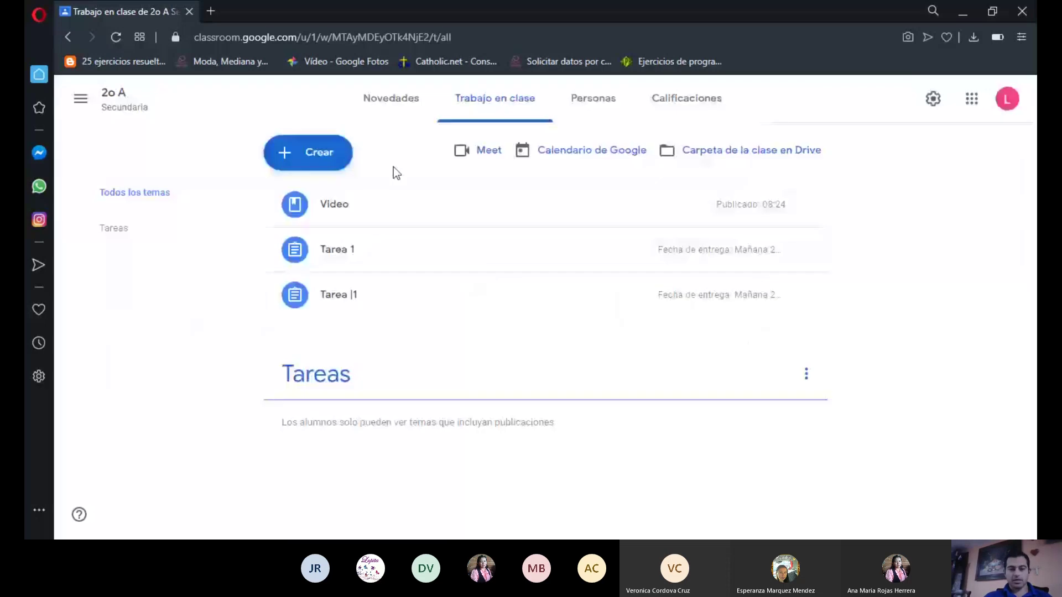
Step: Add a second classwork topic named "Materiales"
click(341, 147)
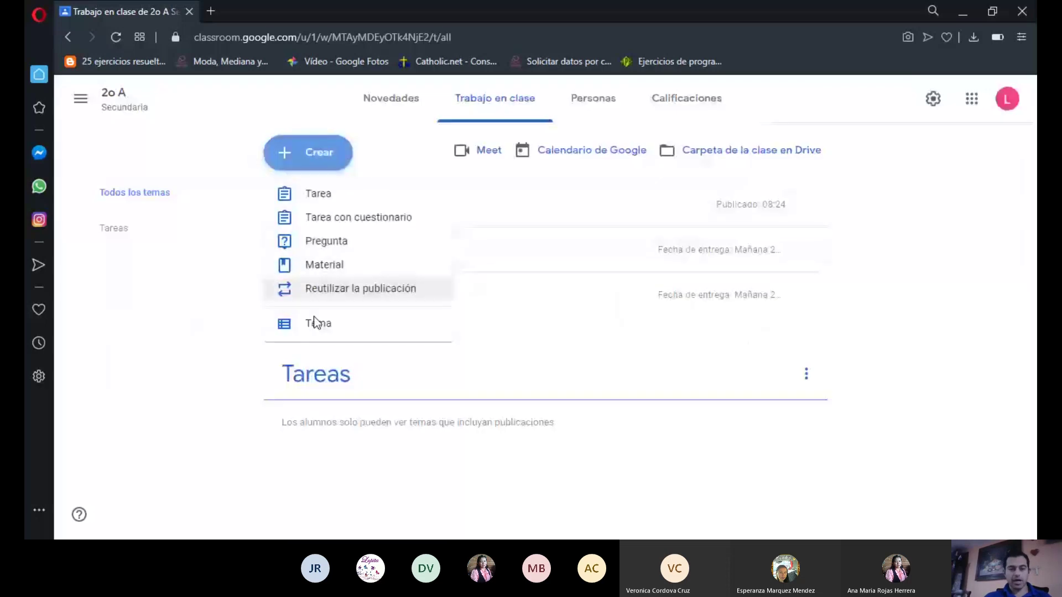
click(318, 325)
text(Ma)
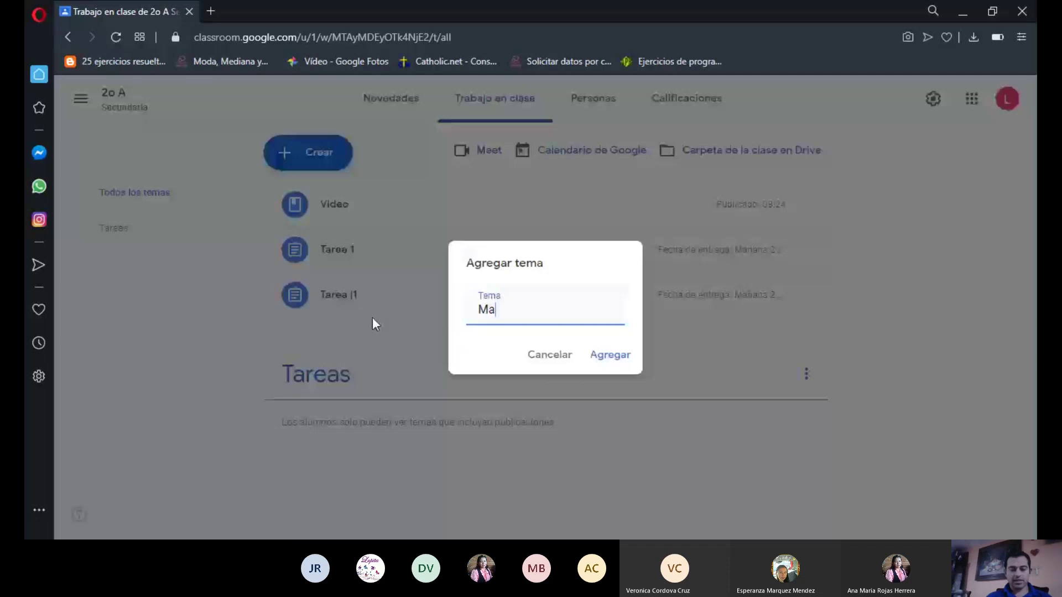
text(teriales)
key(Return)
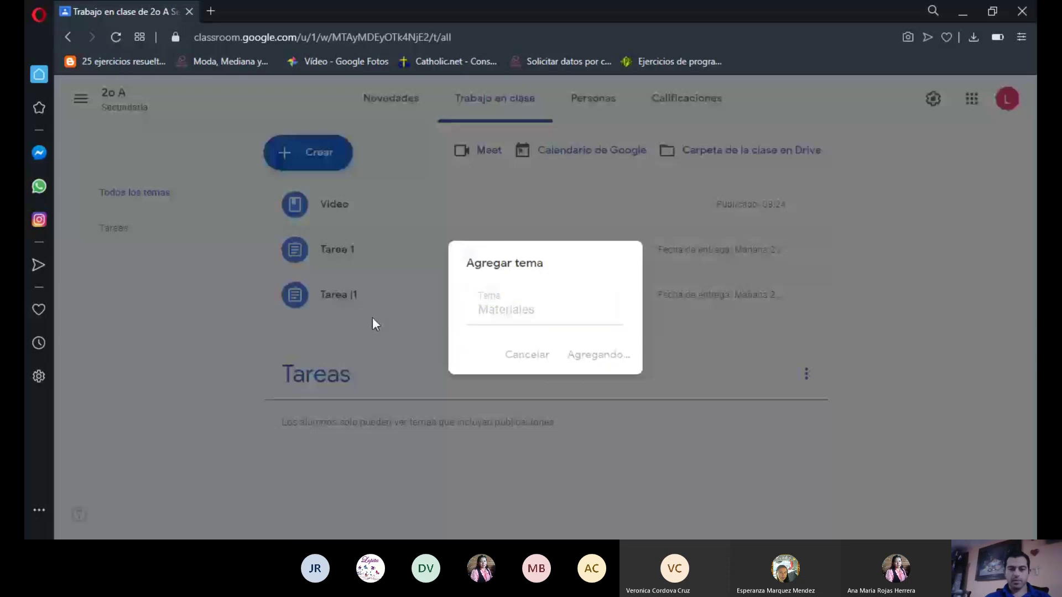
Step: Move both assignments, Tarea |1 and Tarea 1, into the Tareas topic and the Video material into the Materiales topic
scroll(605, 352, down, 1)
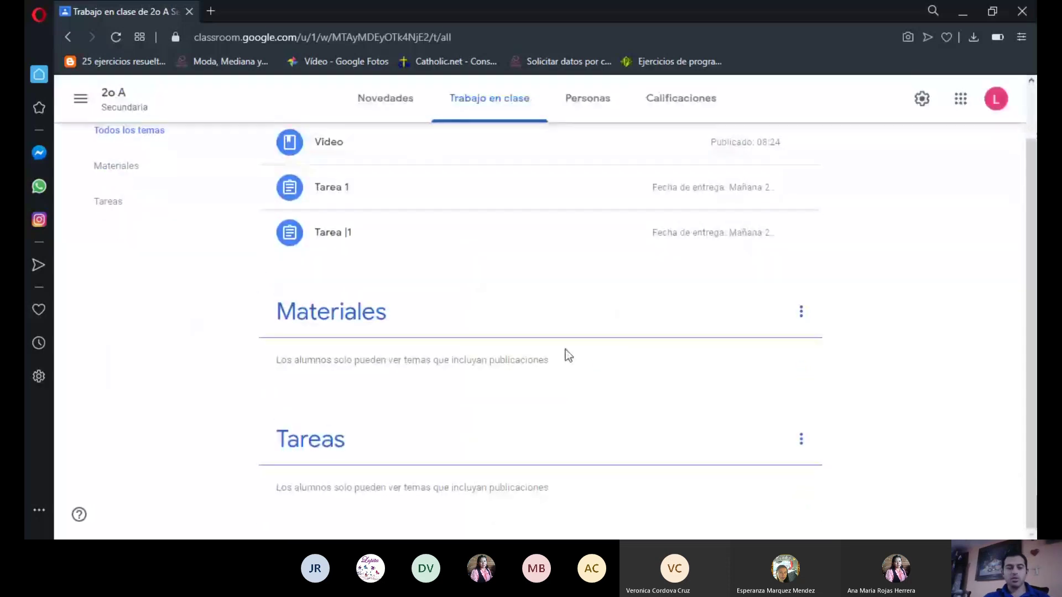
scroll(457, 325, up, 1)
scroll(452, 317, down, 1)
drag(351, 252, 363, 484)
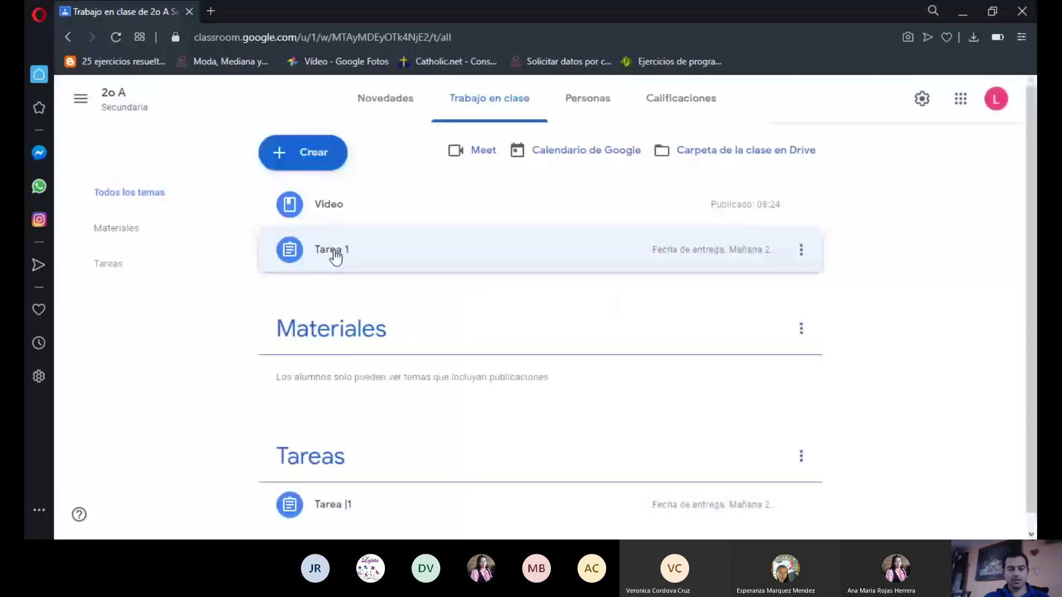
drag(337, 254, 358, 476)
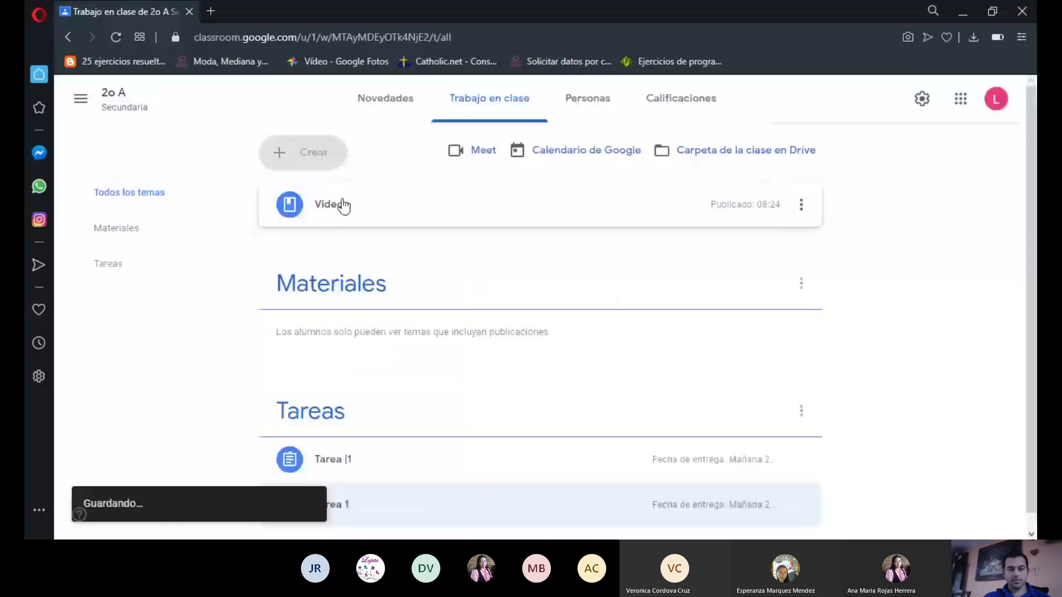
drag(332, 209, 391, 353)
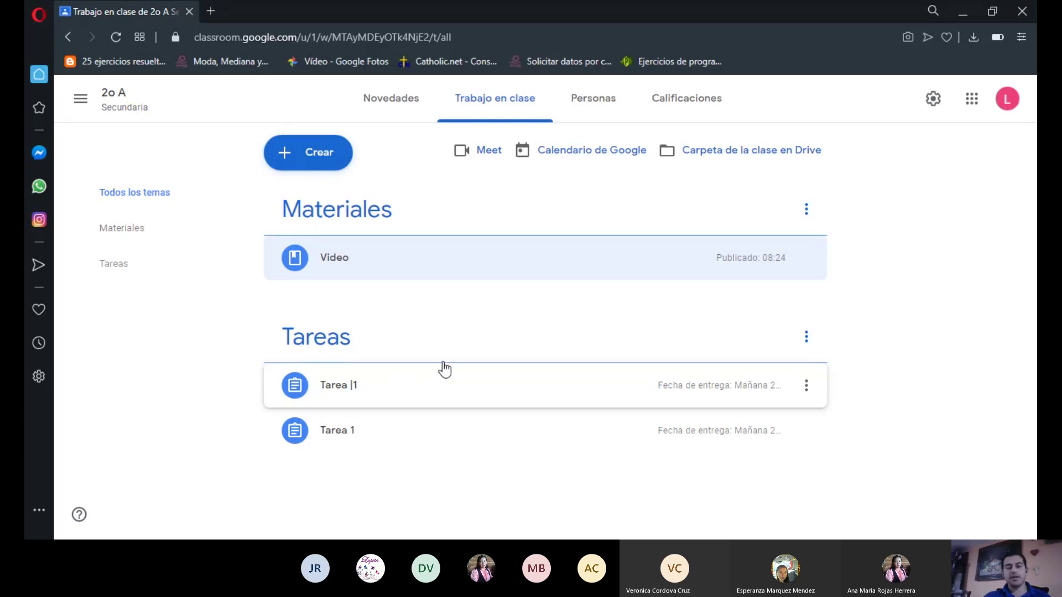
click(337, 166)
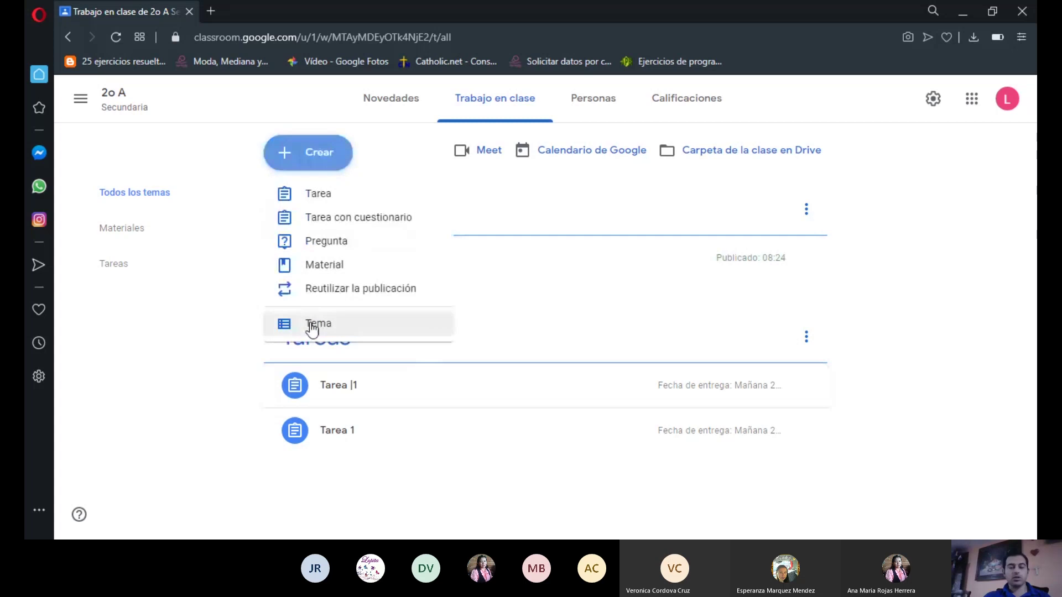
click(176, 350)
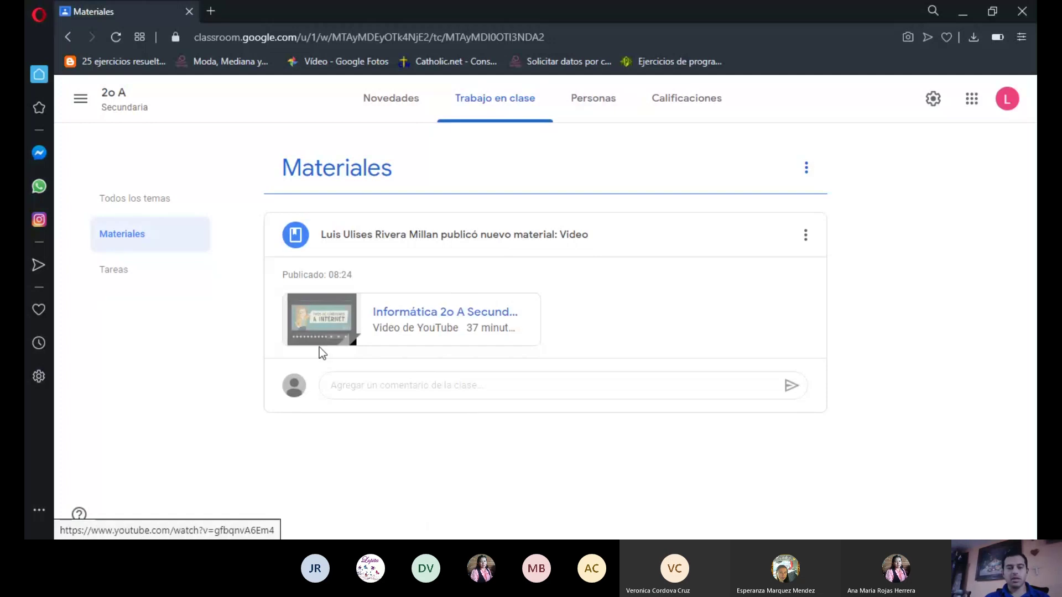
Step: Examine the posts filed under the Materiales and Tareas topics, including each assignment's submission counters
click(123, 270)
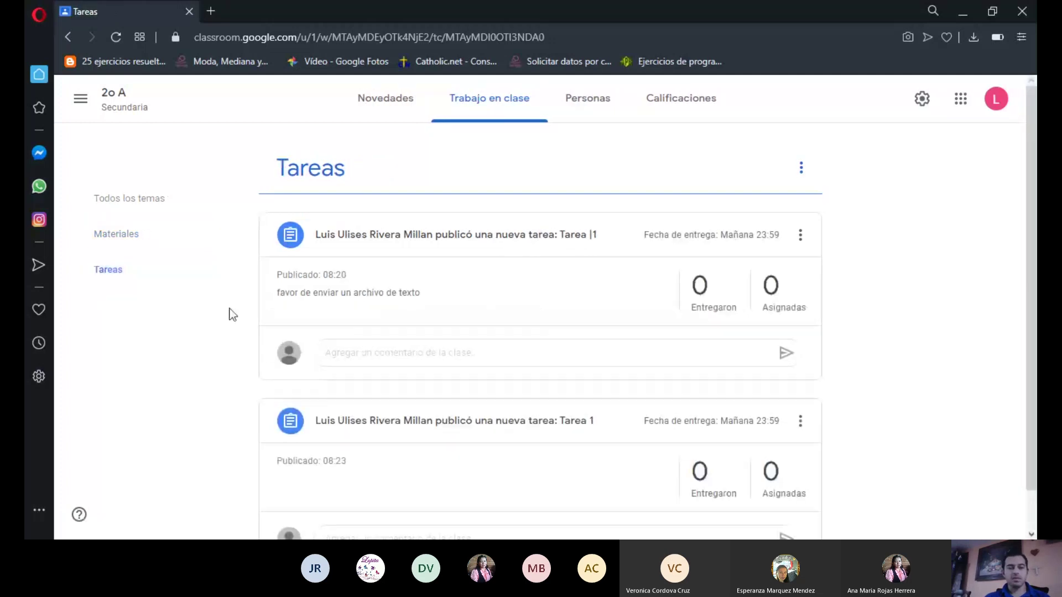
scroll(528, 309, down, 1)
scroll(530, 308, down, 1)
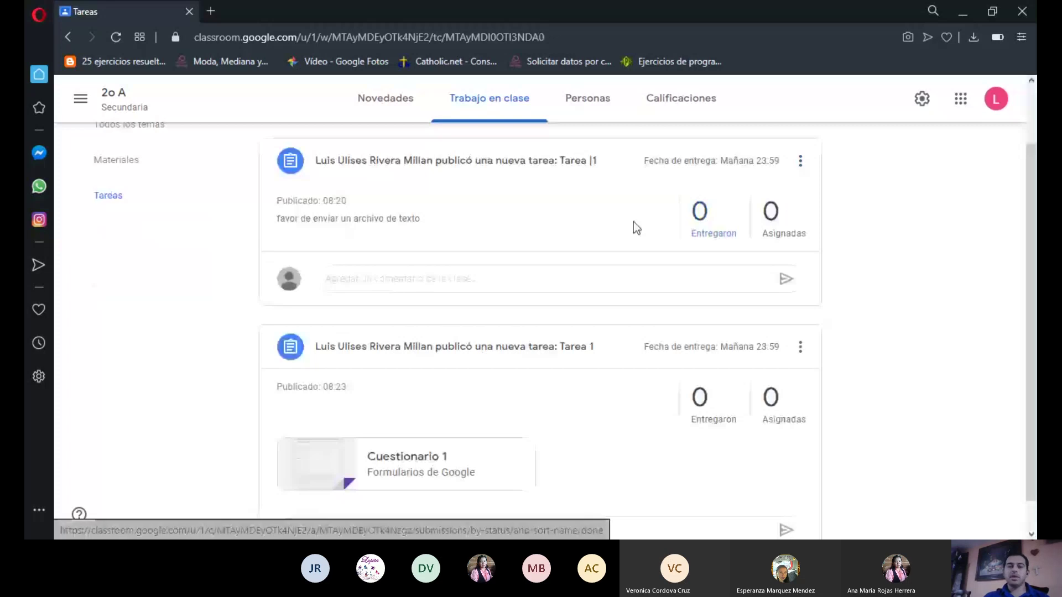
scroll(633, 225, up, 2)
scroll(710, 308, down, 2)
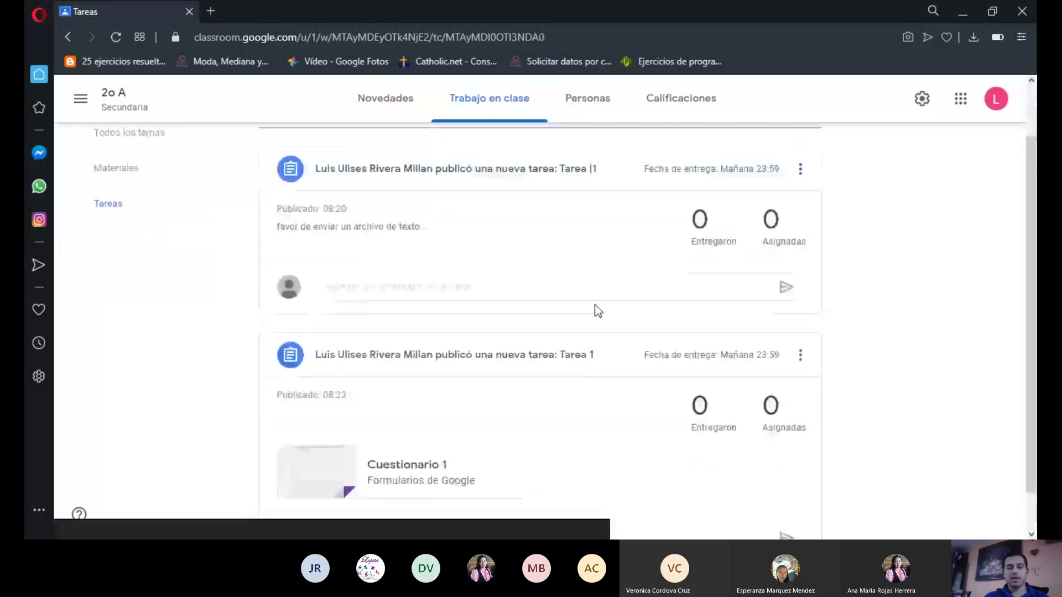
Step: Check the student work page of the Tarea |1 assignment and return to the full classwork list
click(721, 235)
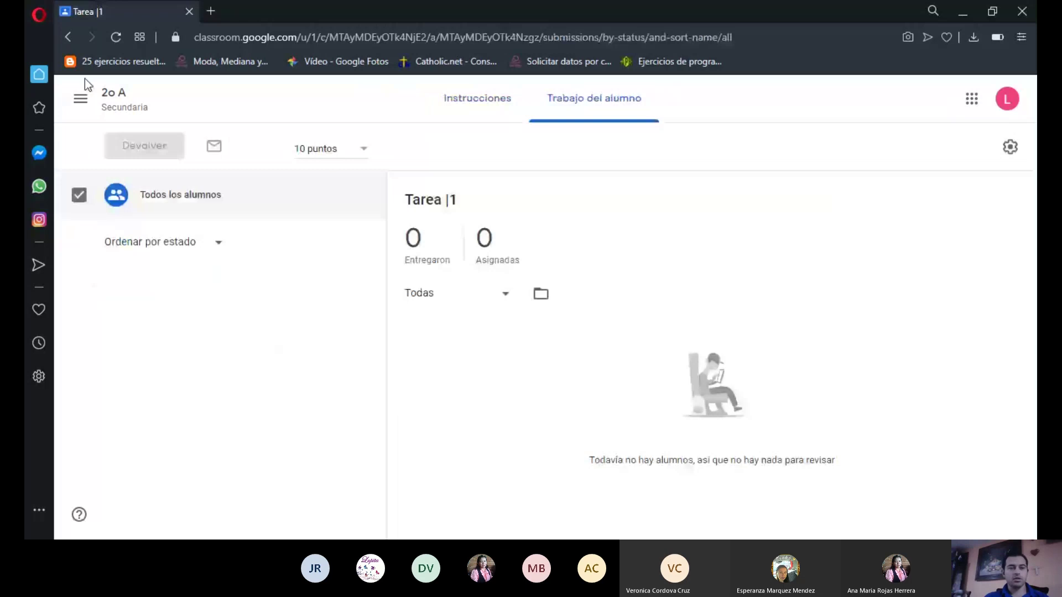
click(72, 41)
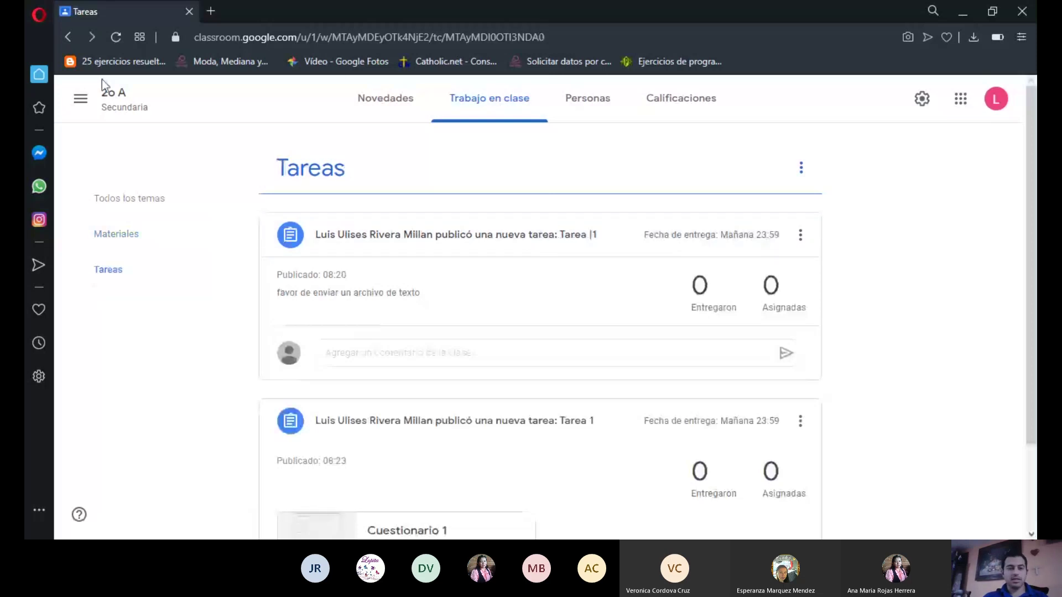
click(452, 111)
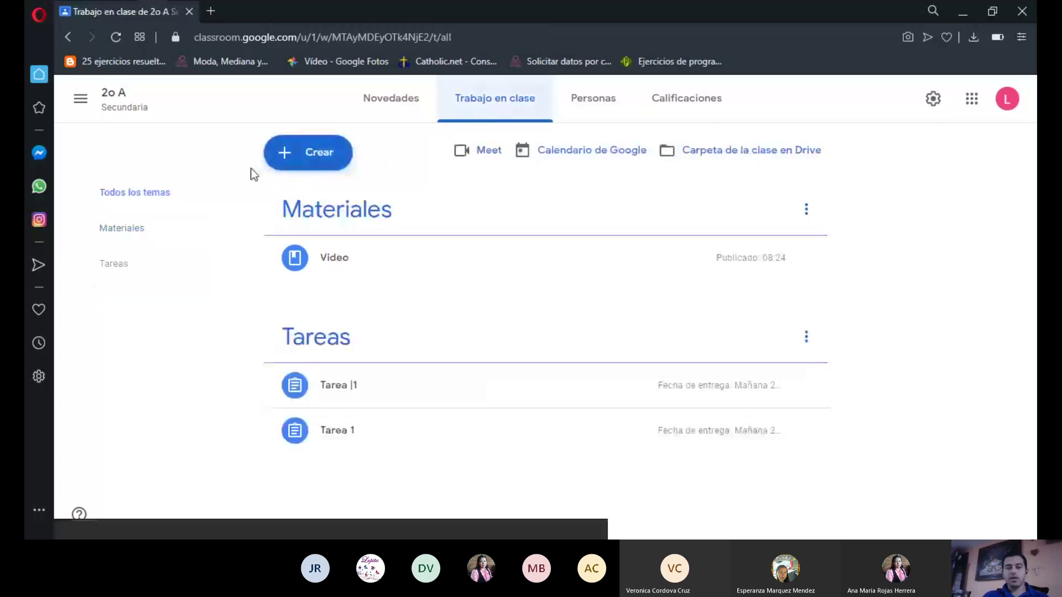
click(316, 158)
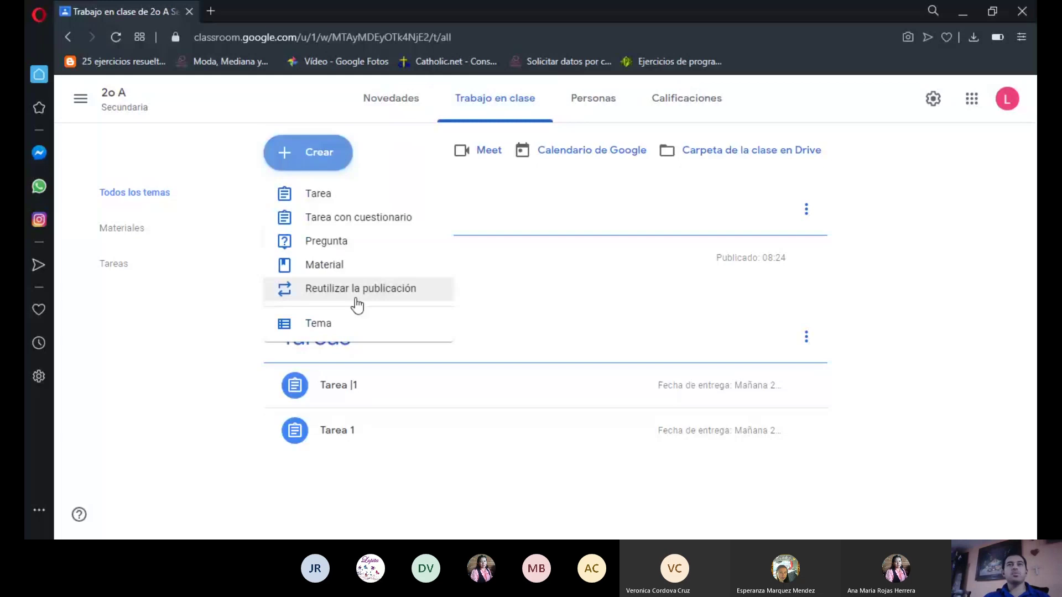
click(173, 316)
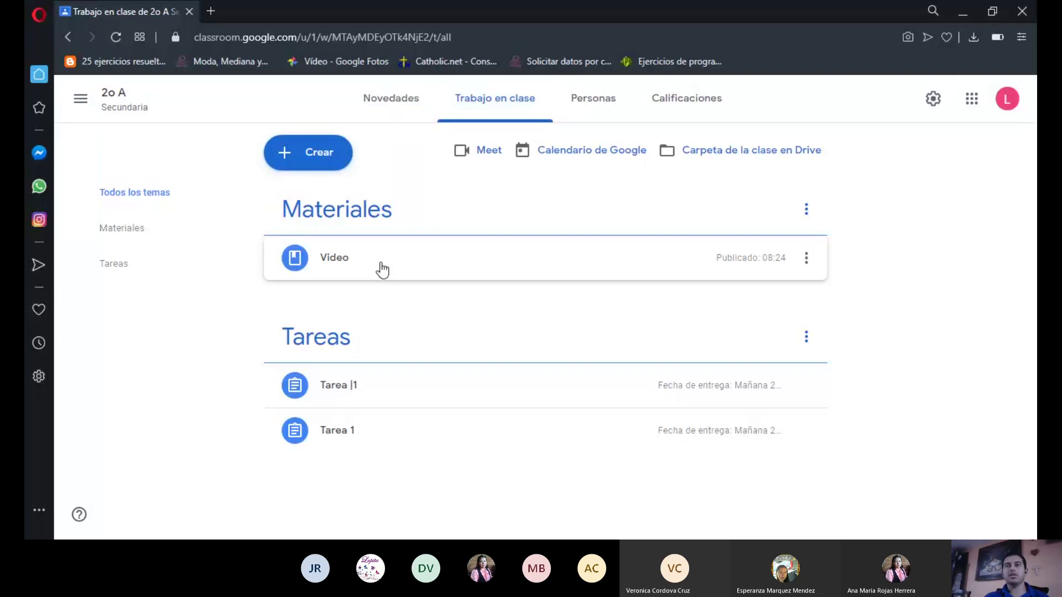
click(324, 165)
click(195, 328)
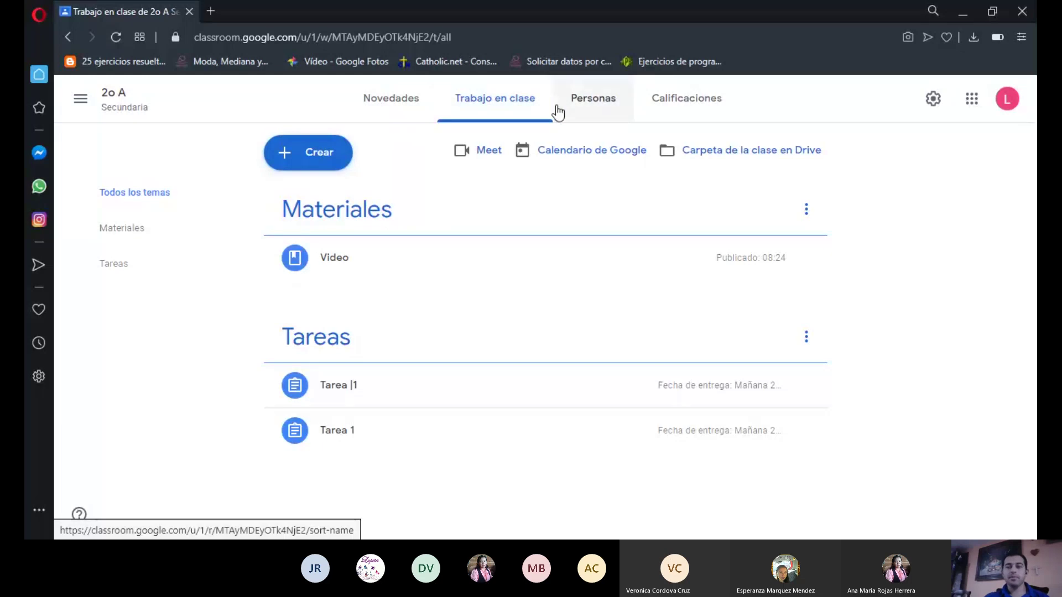
Step: Review the 2o A class's people list, gradebook, and the upcoming work and posts in its Novedades stream
click(594, 105)
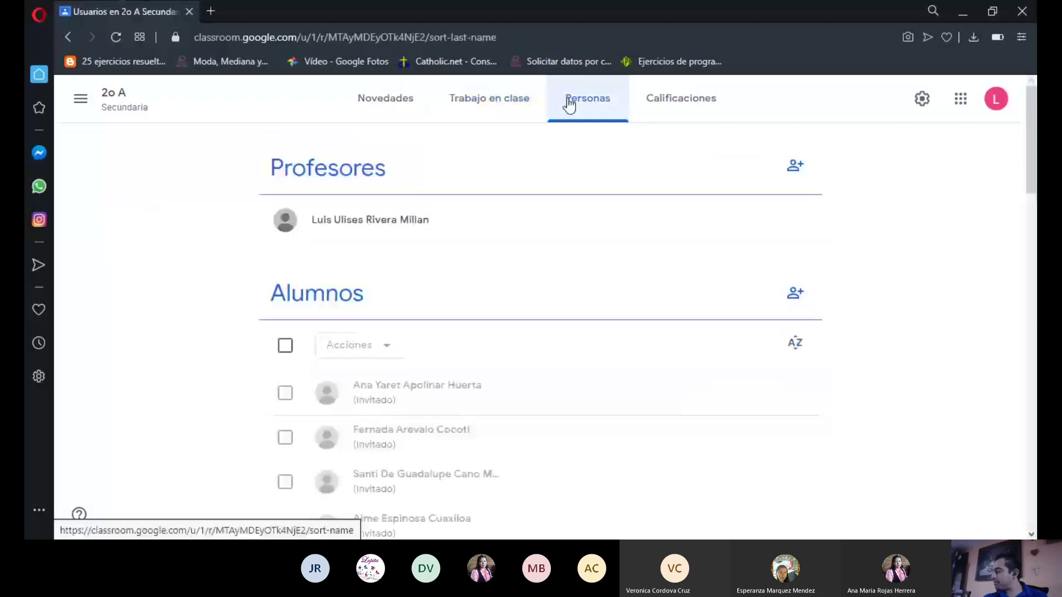
click(682, 102)
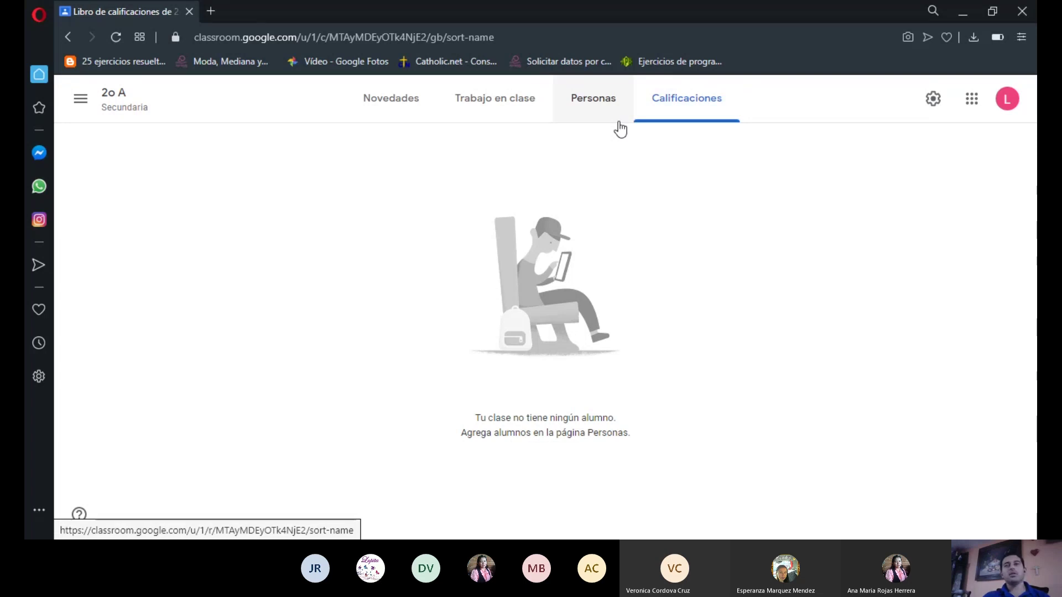
click(390, 103)
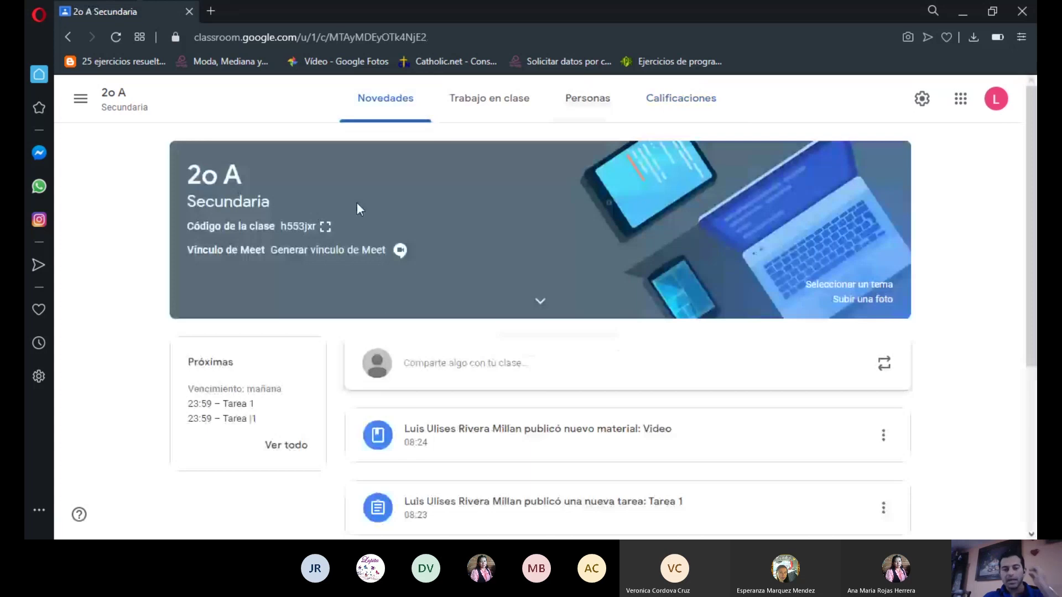
scroll(167, 377, down, 3)
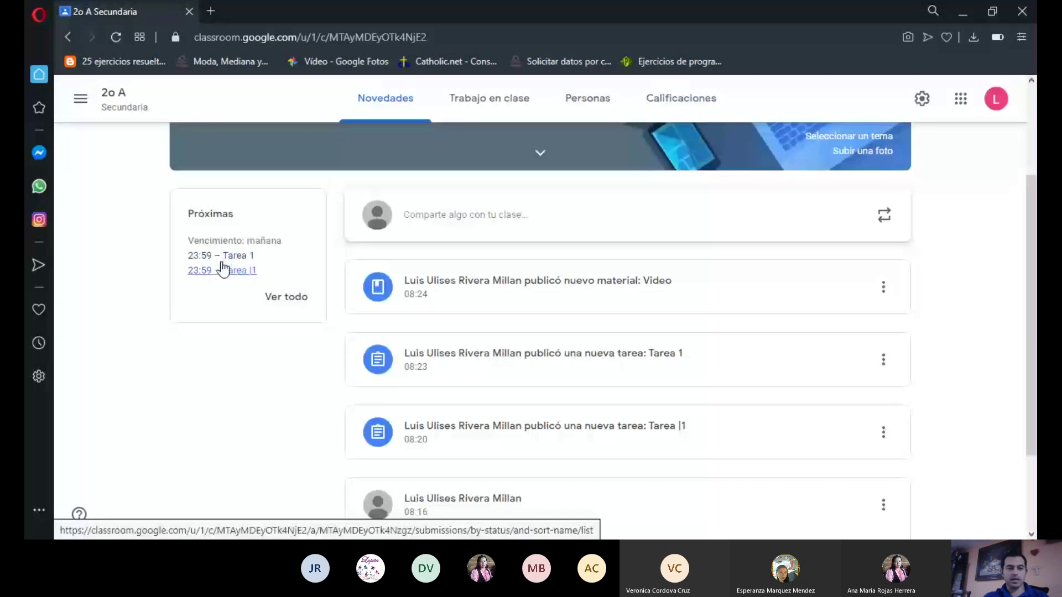
scroll(243, 313, down, 1)
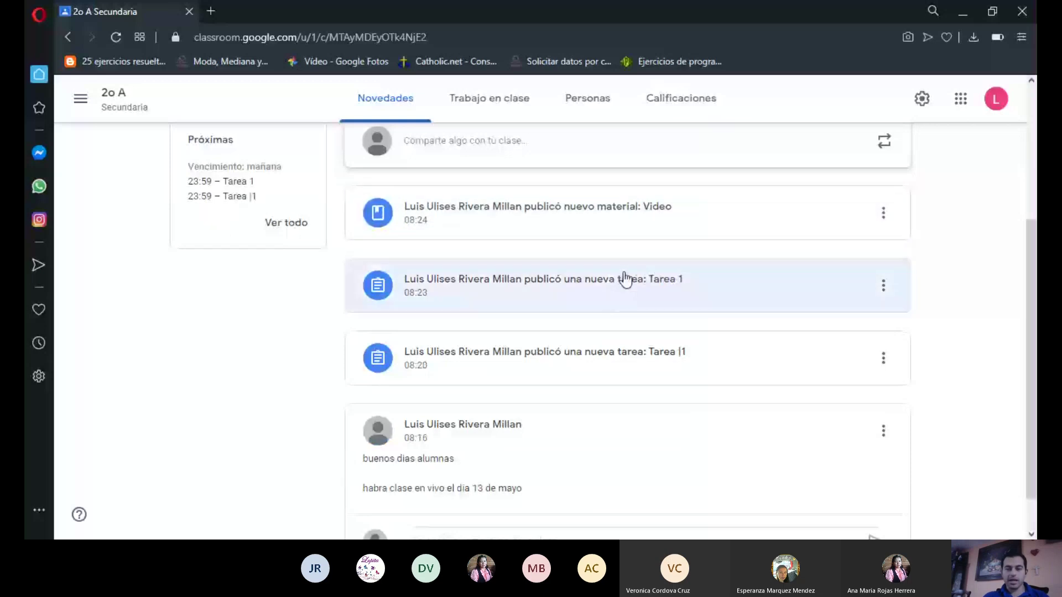
scroll(483, 397, down, 1)
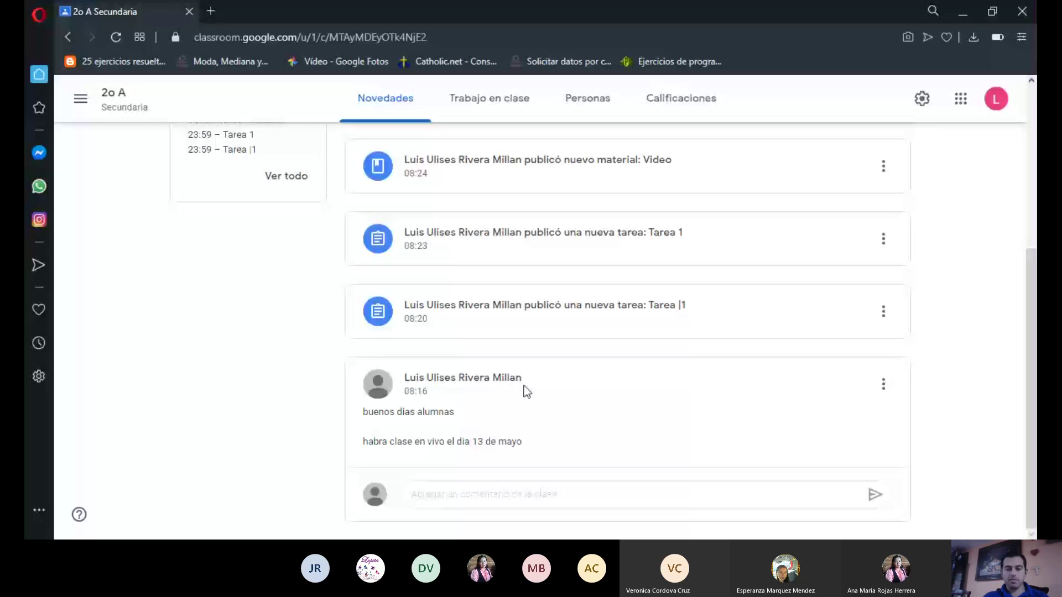
scroll(527, 384, up, 5)
scroll(526, 384, down, 5)
scroll(483, 413, up, 5)
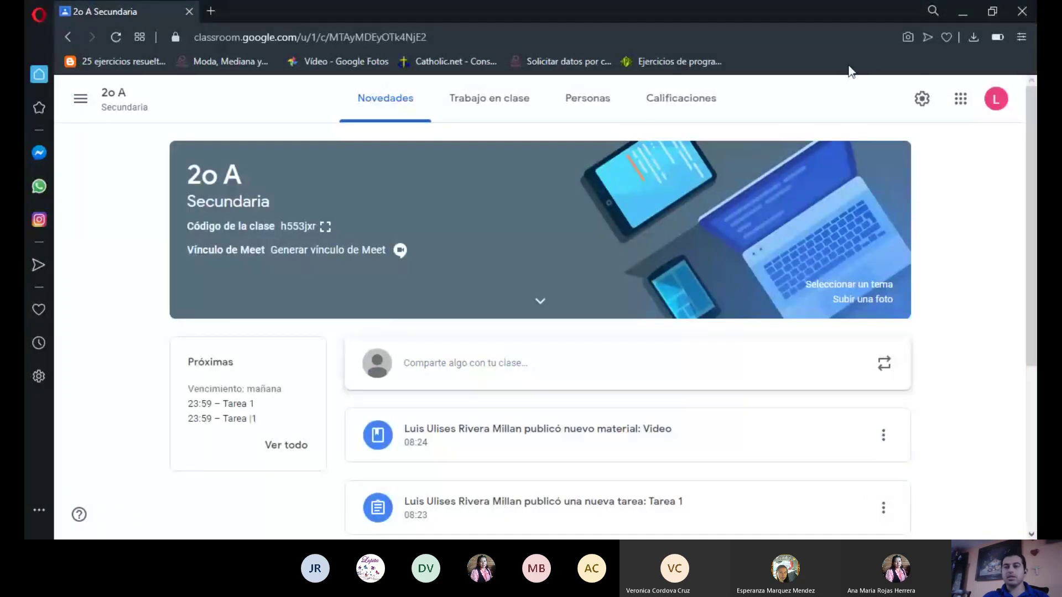